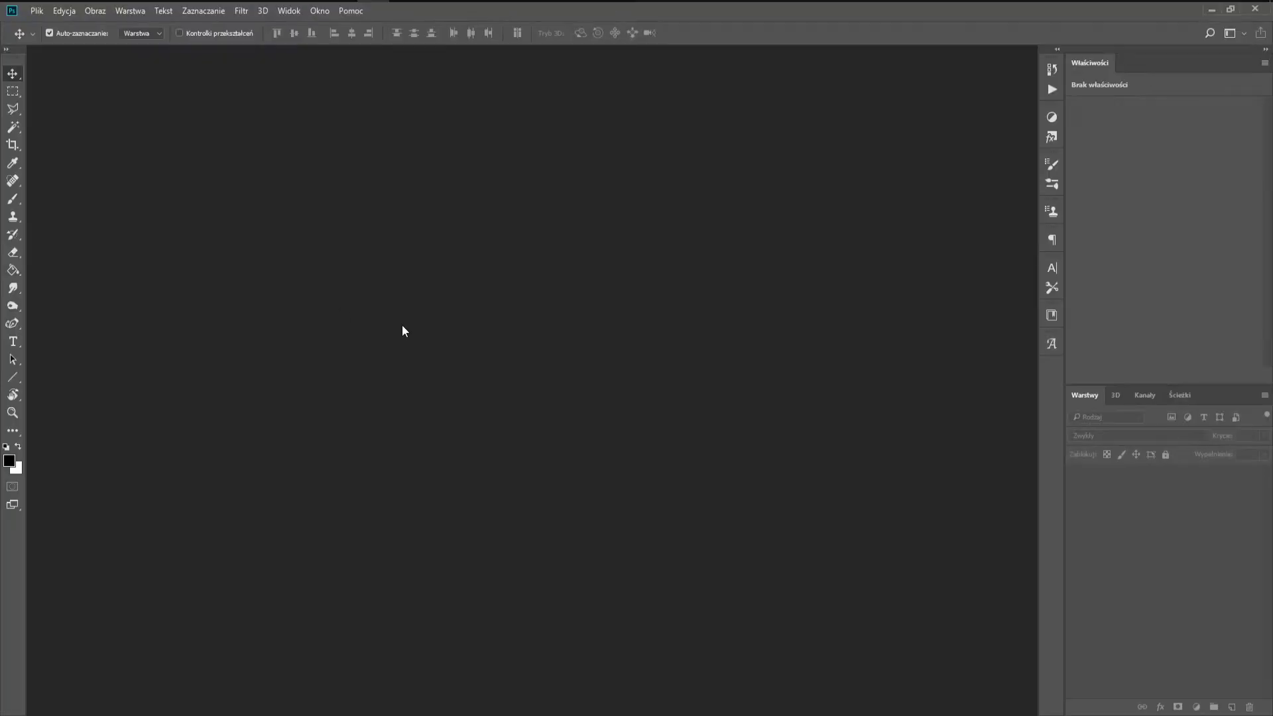
Step: Make a new 1920×1080 pixel document with Zawartość tła set to Przezroczysty
left_click(37, 11)
left_click(40, 25)
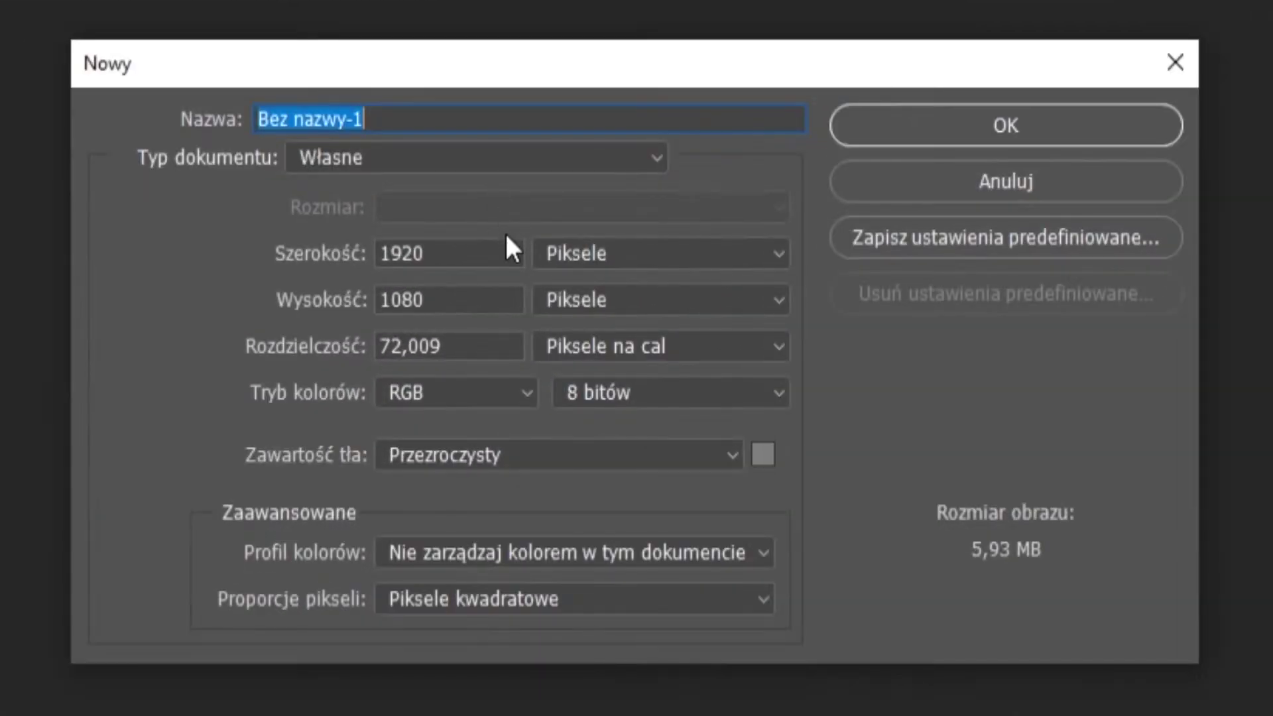
left_click_drag(506, 250, 327, 256)
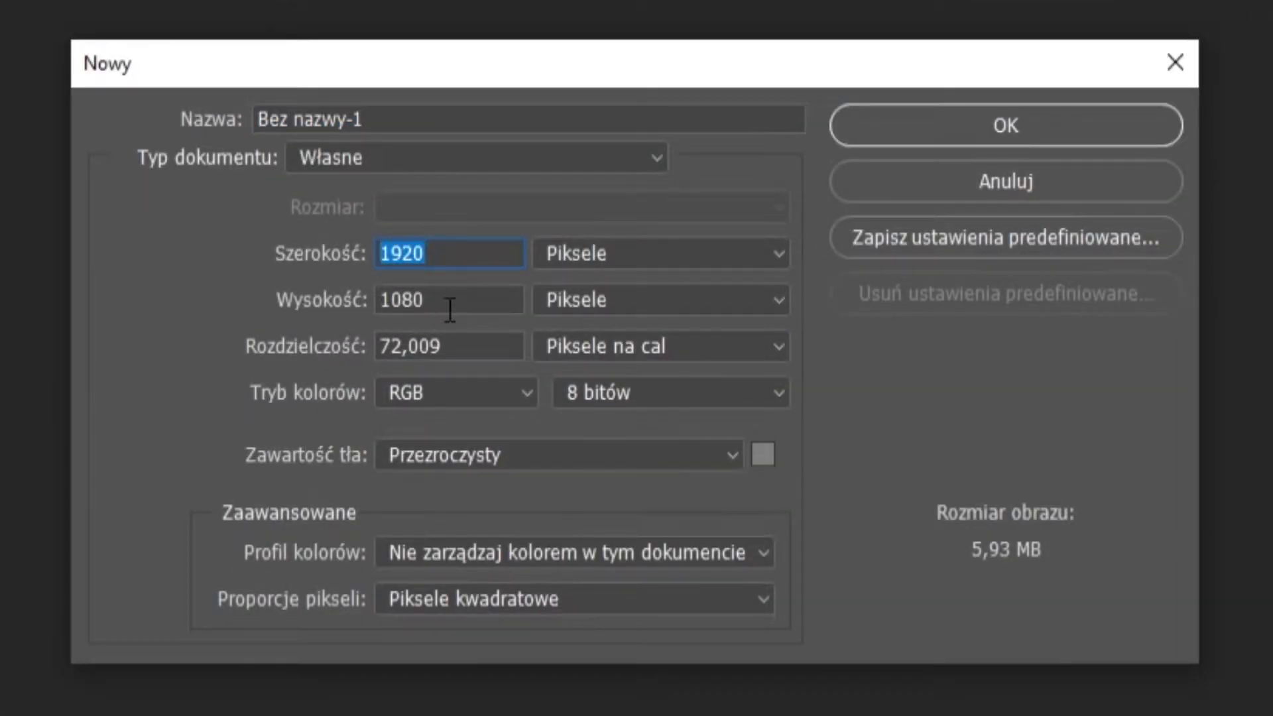
left_click_drag(450, 309, 312, 327)
left_click(629, 447)
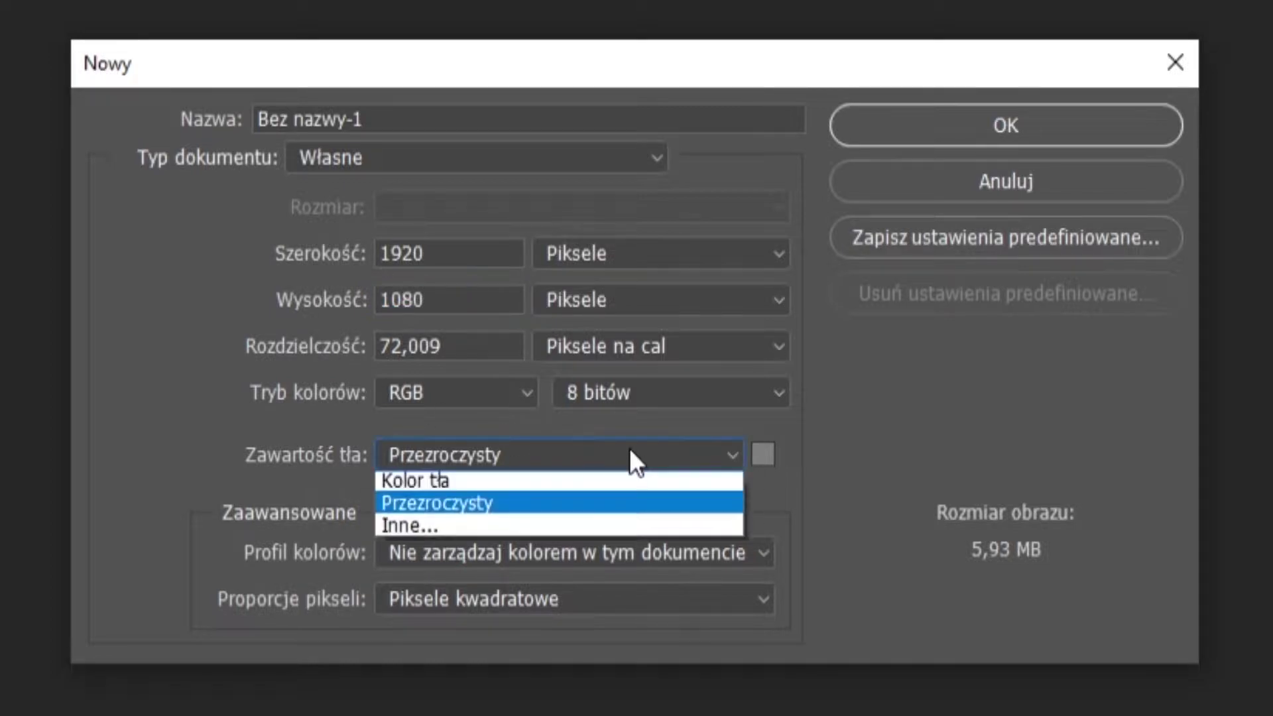
left_click(566, 552)
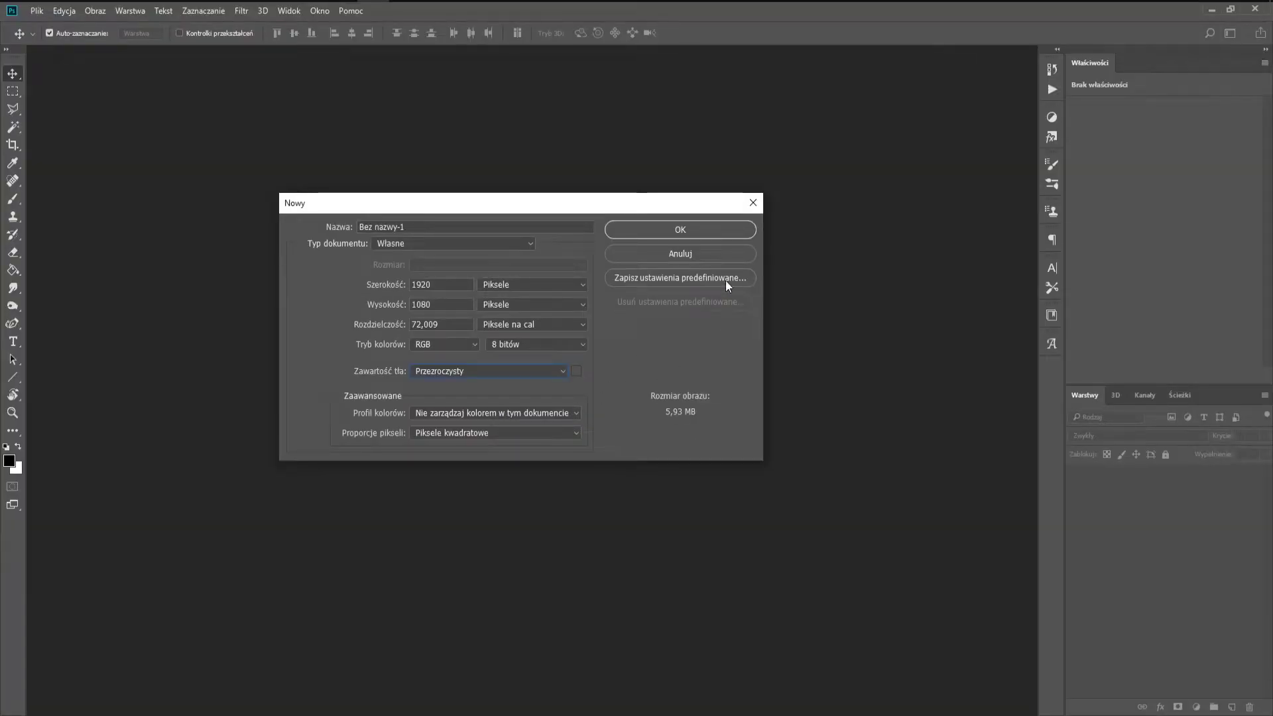
left_click(710, 227)
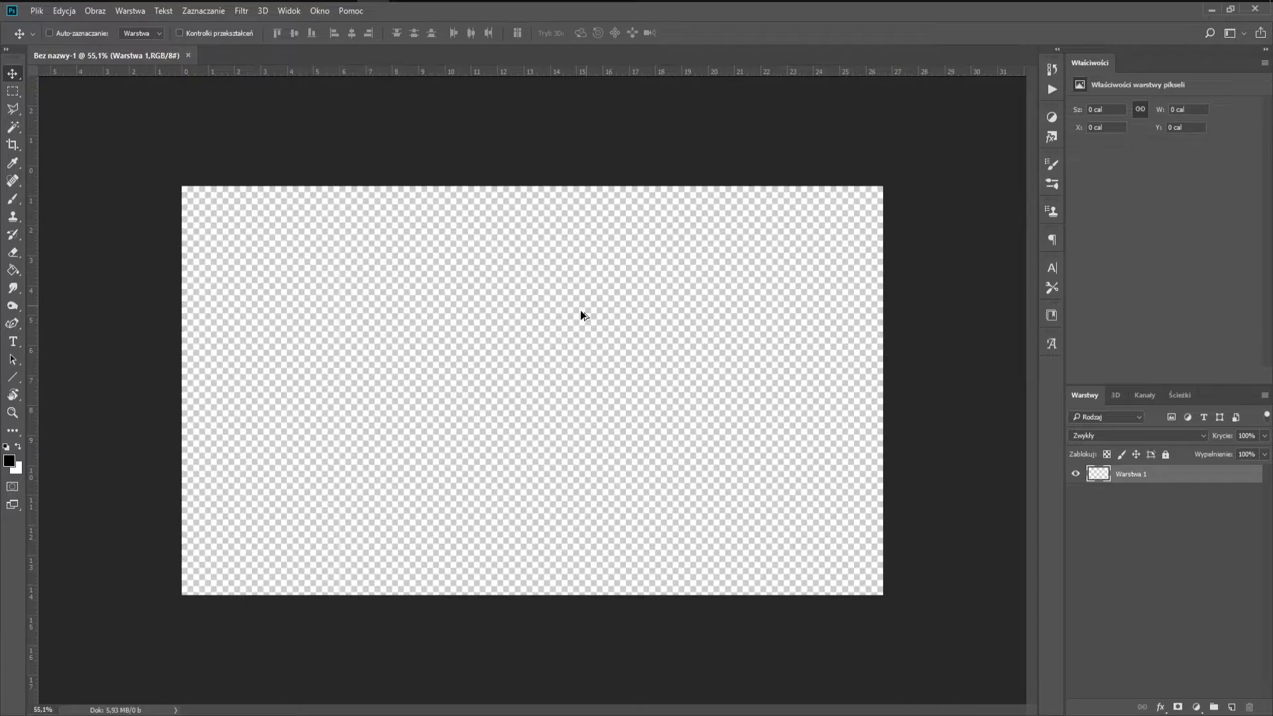
Step: Zoom into the canvas's right edge and switch to the Curvature Pen tool
key("ctrl+plus")
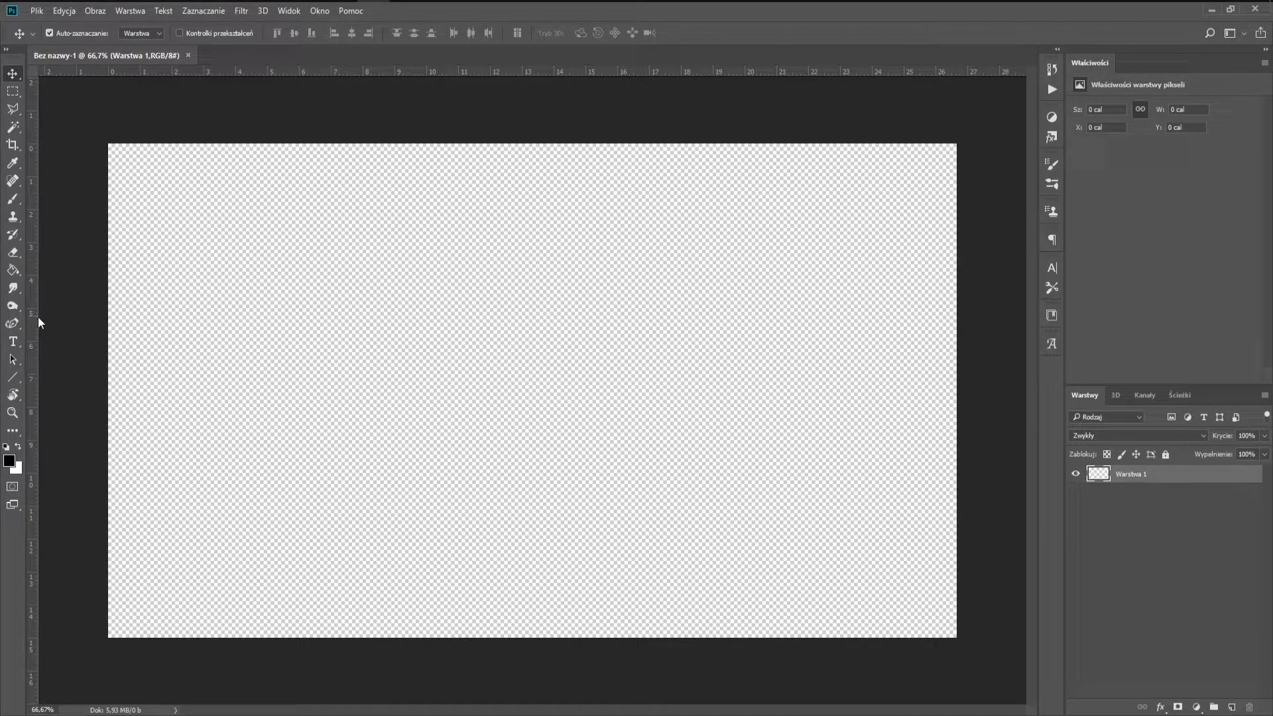
left_click(13, 323)
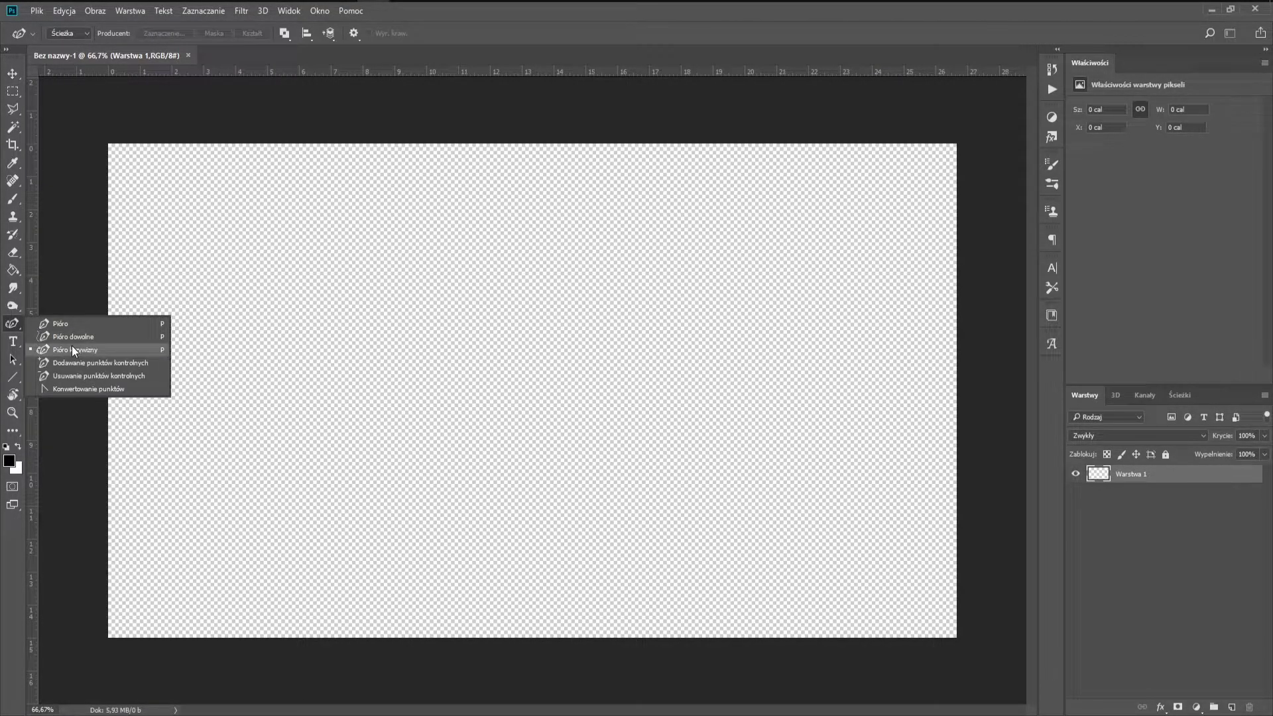
left_click(72, 344)
scroll(1005, 352, "up", 2)
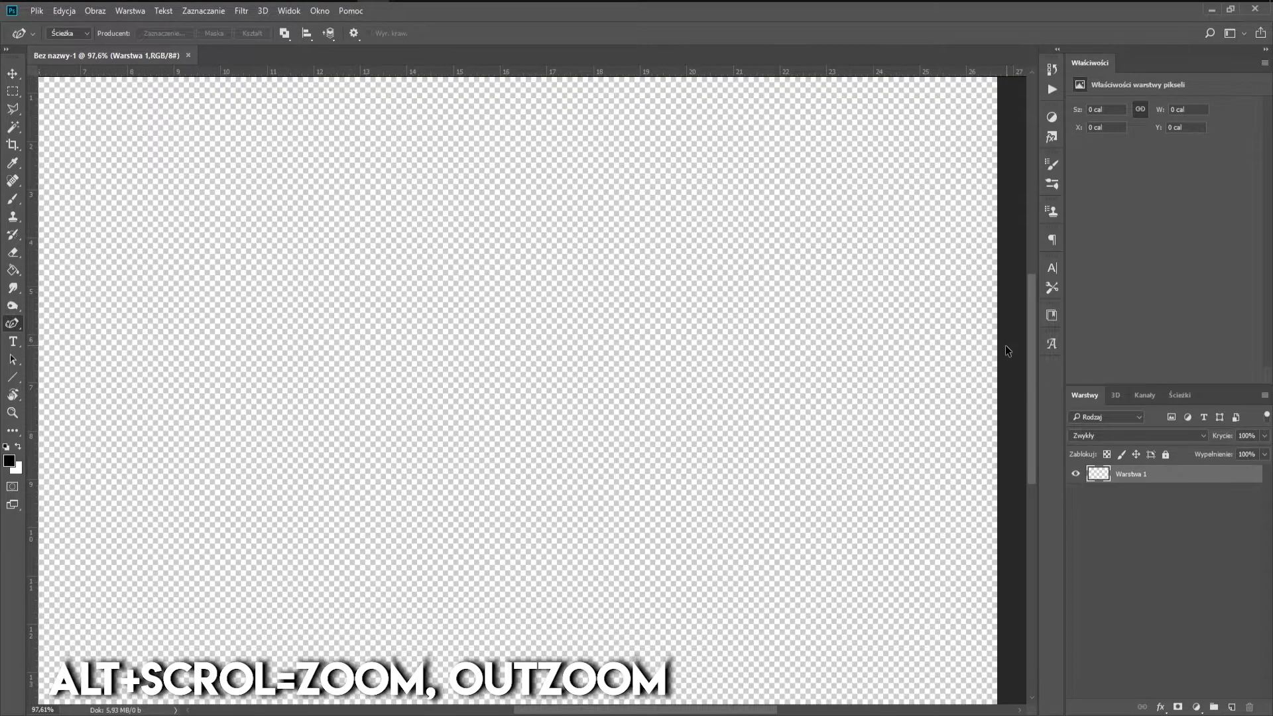
scroll(1005, 352, "up", 1)
left_click_drag(756, 710, 829, 711)
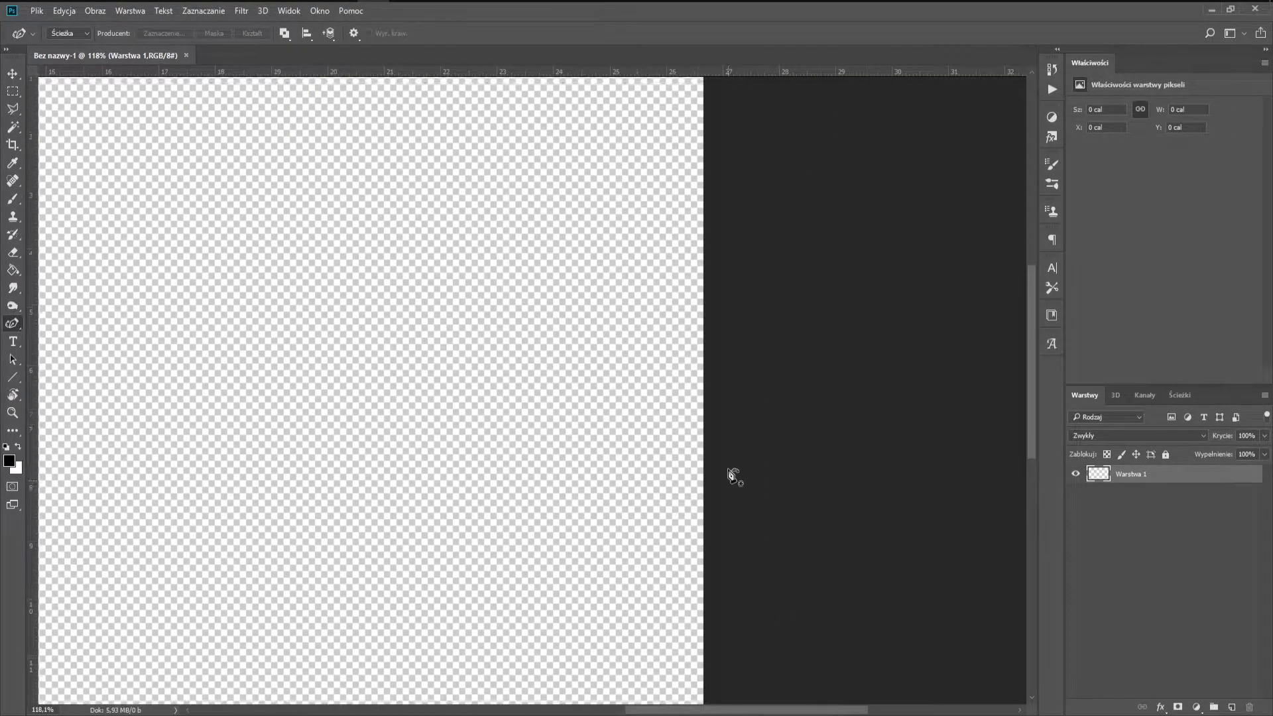
scroll(732, 473, "up", 1)
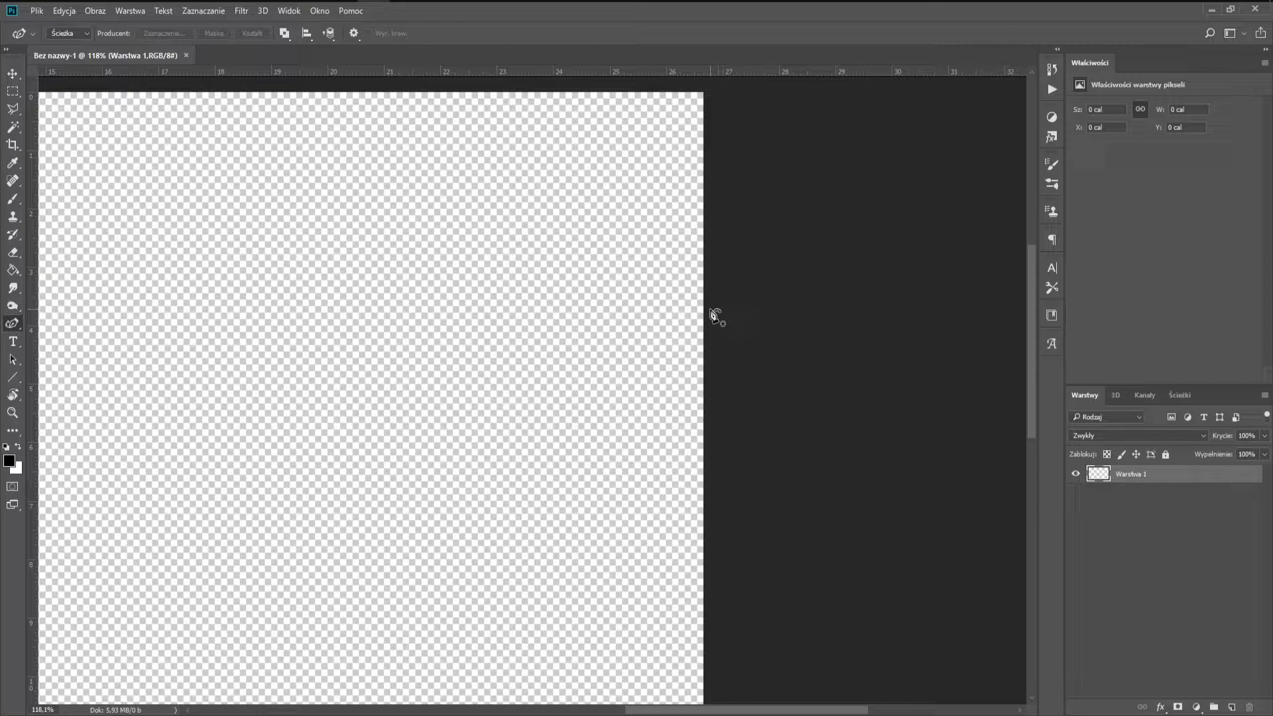
Step: Draw a closed four-sided banner path with a curved top at the canvas's right edge
left_click(709, 309)
left_click(636, 313)
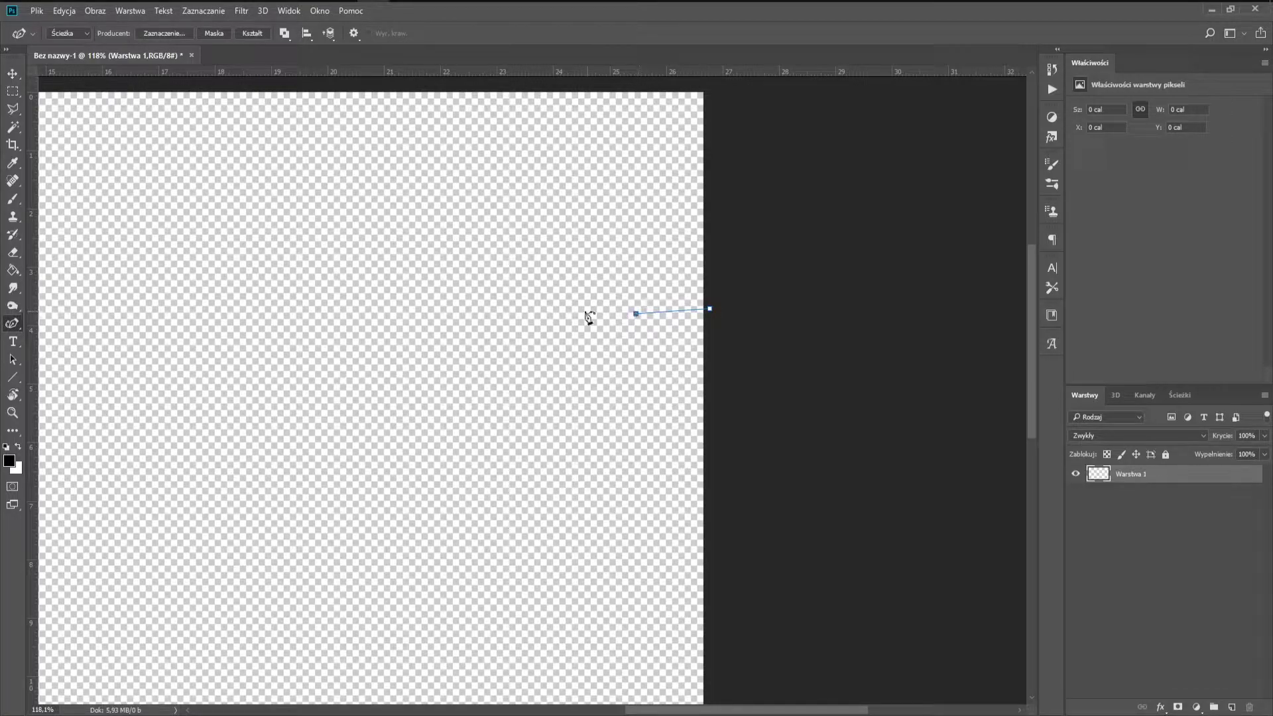
left_click(557, 308)
left_click(584, 368)
left_click(684, 371)
left_click(734, 328)
left_click(709, 308)
Step: Fill the banner path with solid black via Wypełnij ścieżkę, then deselect the path
right_click(674, 348)
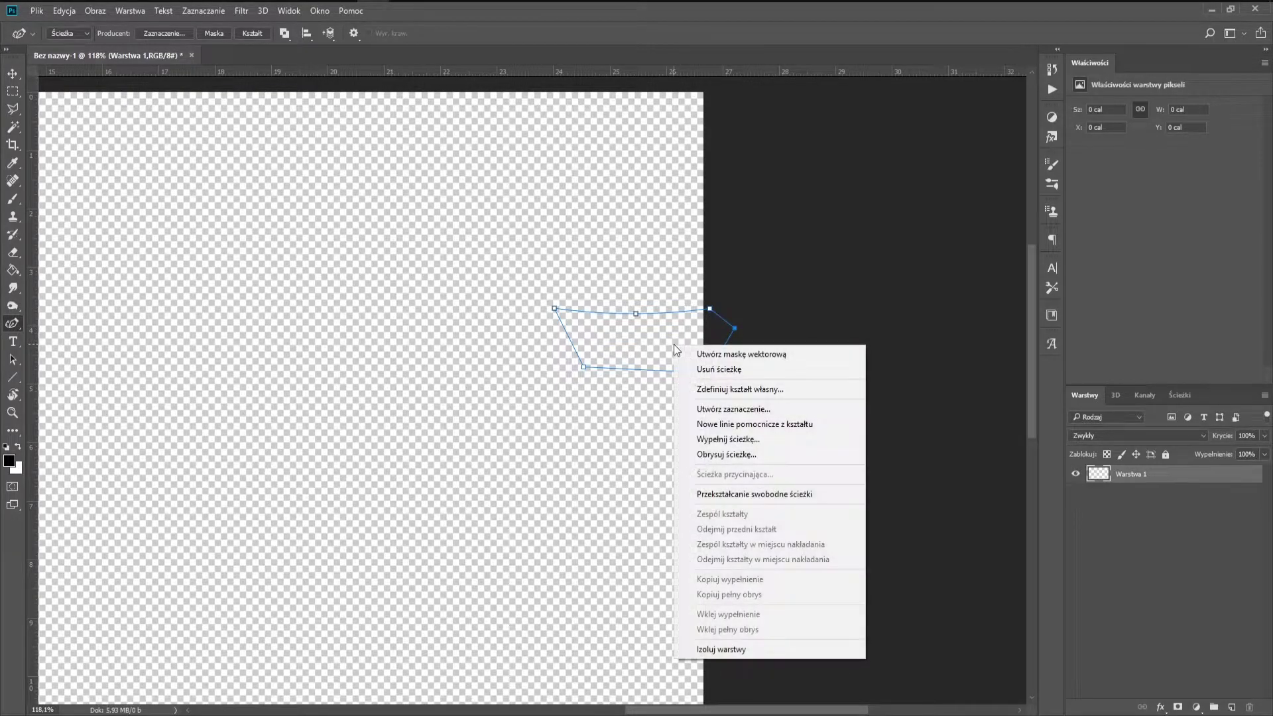
left_click(786, 438)
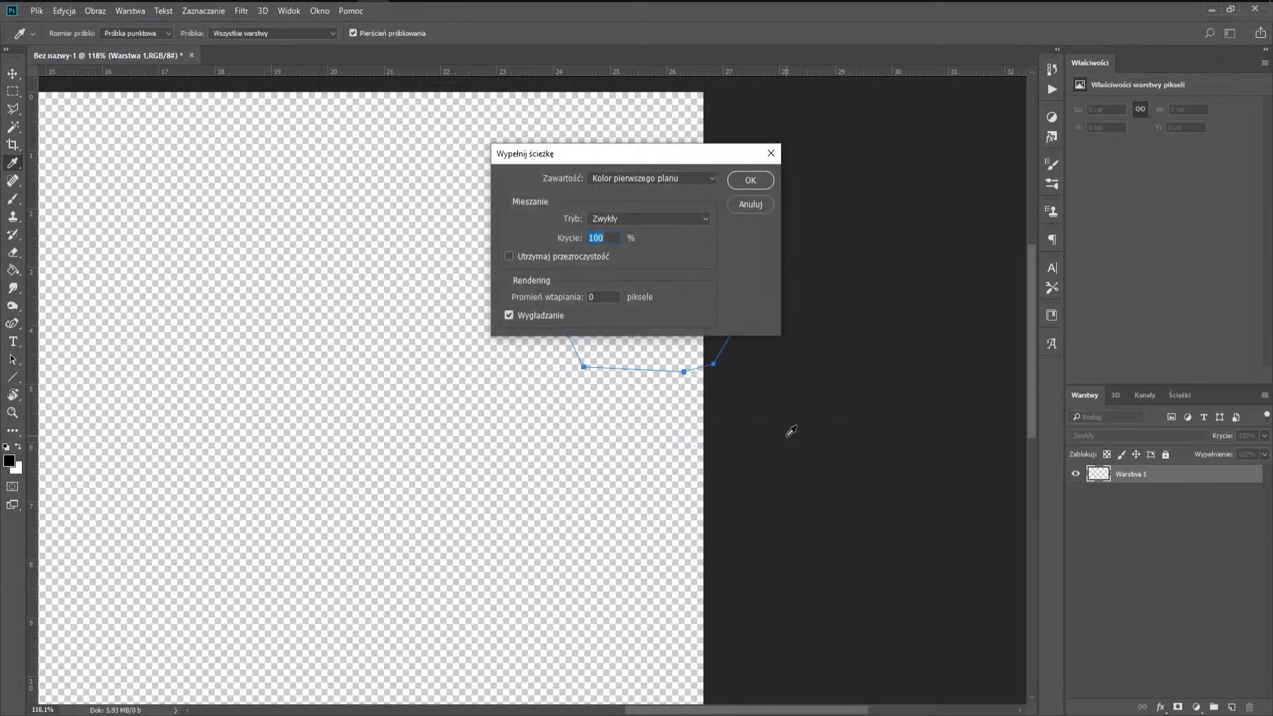
left_click(757, 183)
key("Escape")
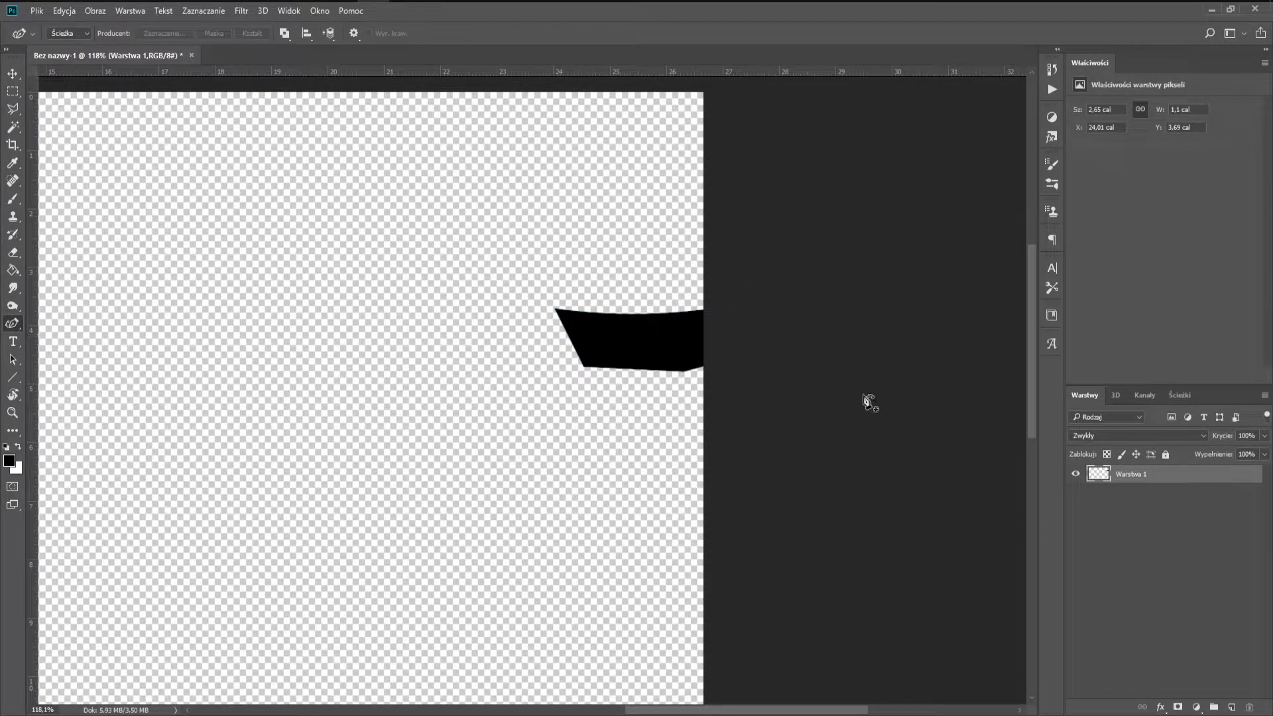
Step: Add a new layer and draw a thinner banner path just below the first
left_click(1231, 707)
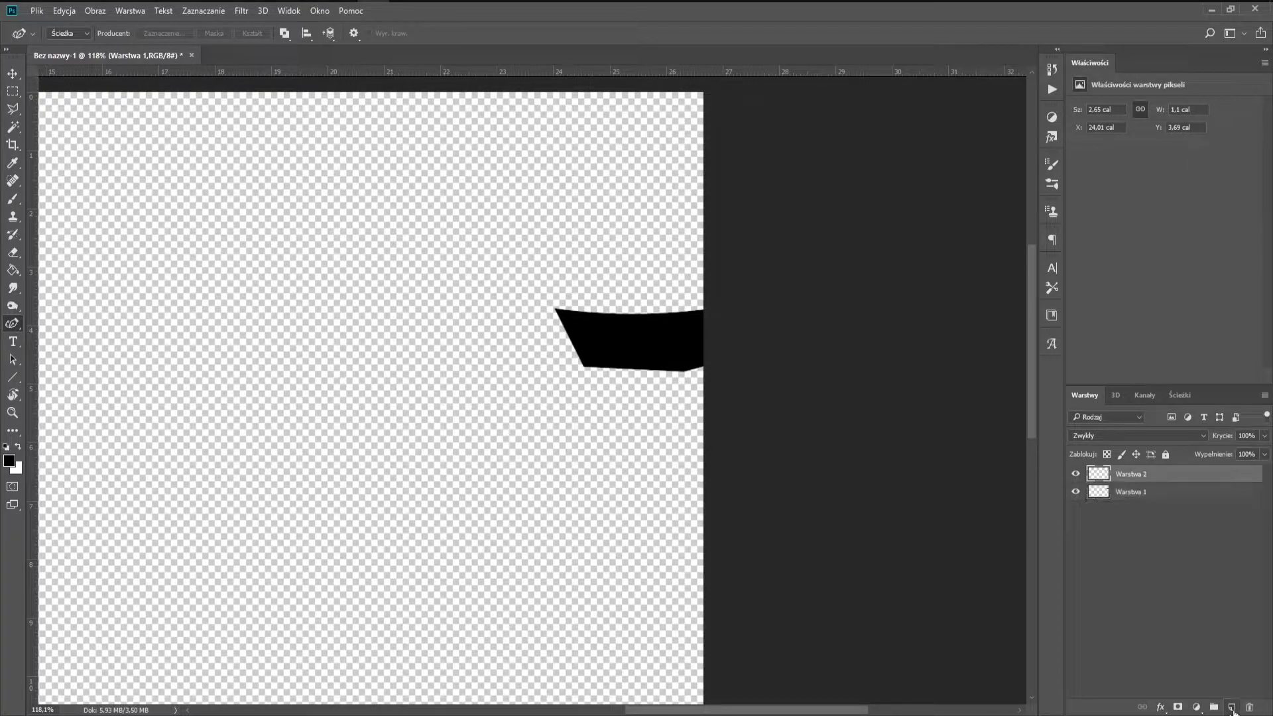
left_click(714, 413)
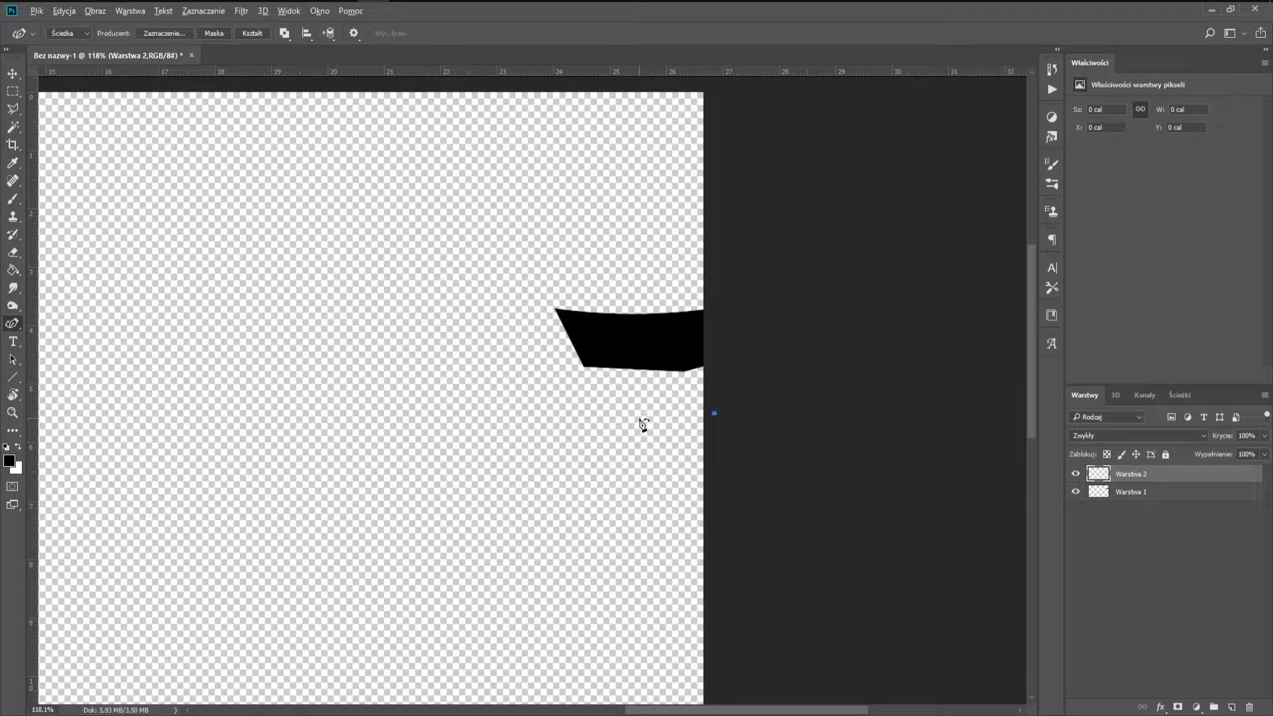
left_click(645, 416)
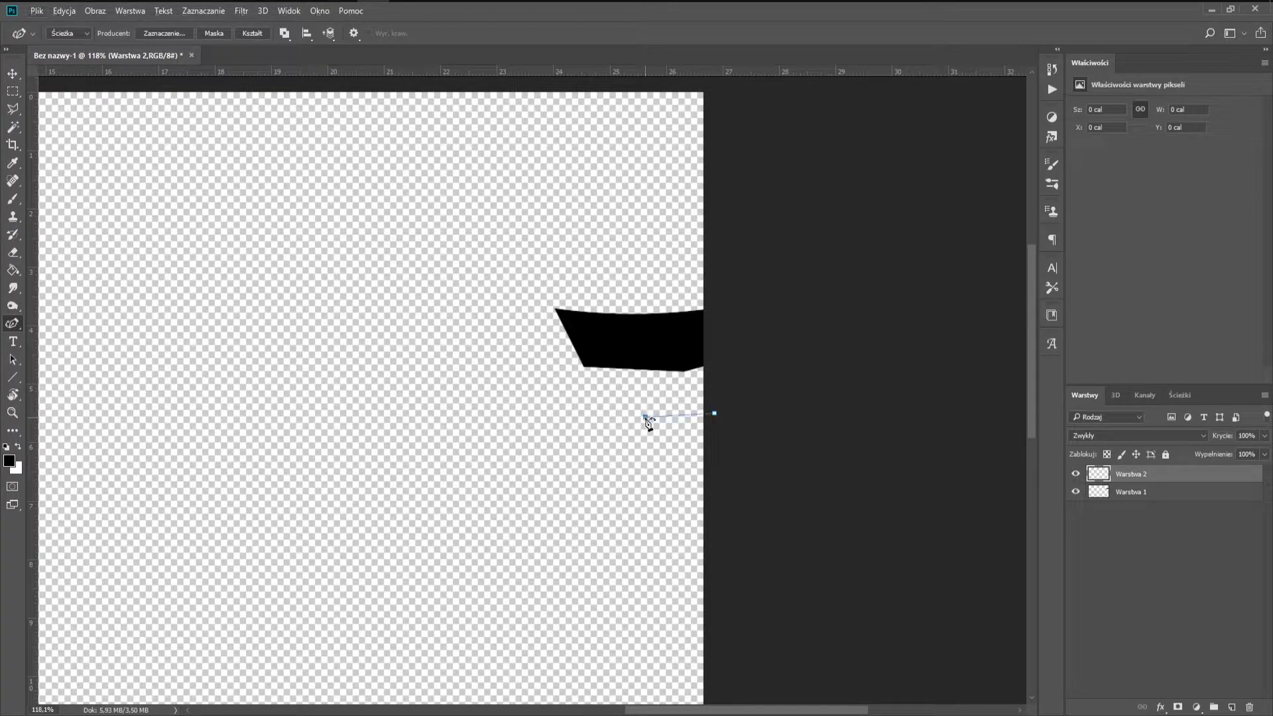
left_click(589, 412)
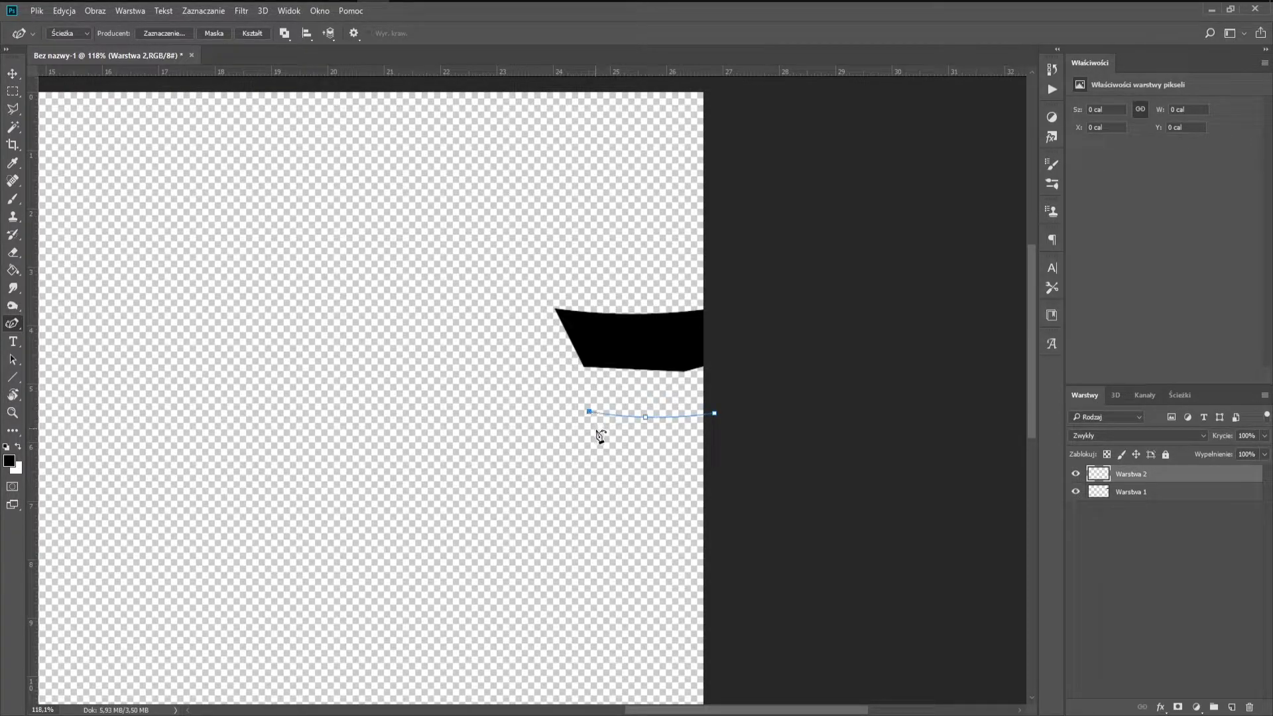
left_click(690, 452)
Step: Fill the second banner path with black using Wypełnij ścieżkę
right_click(687, 436)
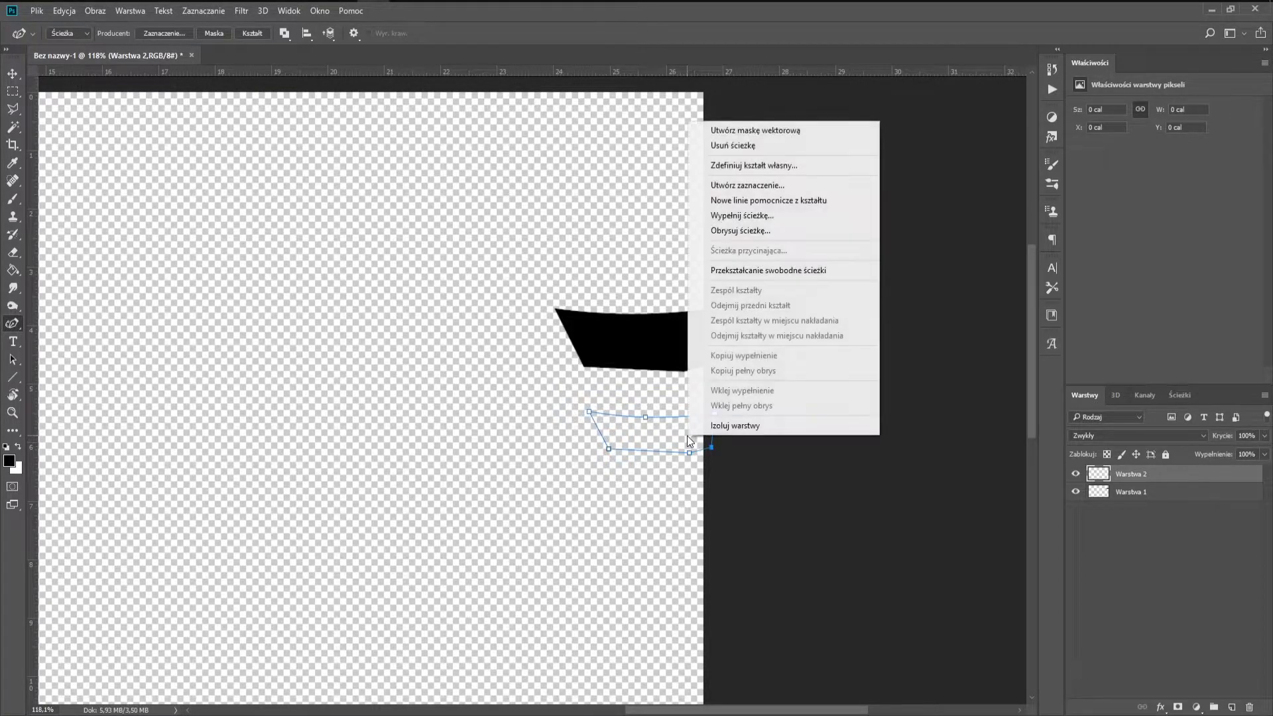
left_click(777, 216)
left_click(757, 189)
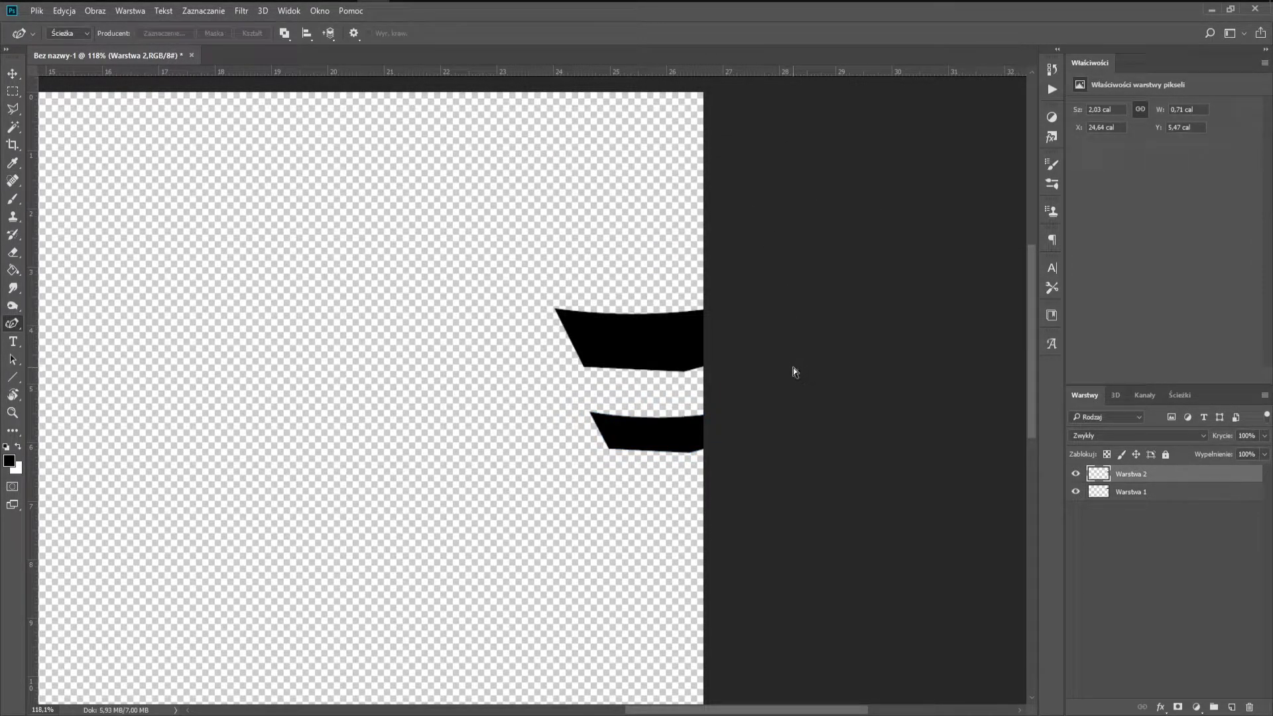
Step: Duplicate the lower banner and place the copy as a third stripe below it
key("v")
left_click_drag(838, 395, 824, 448)
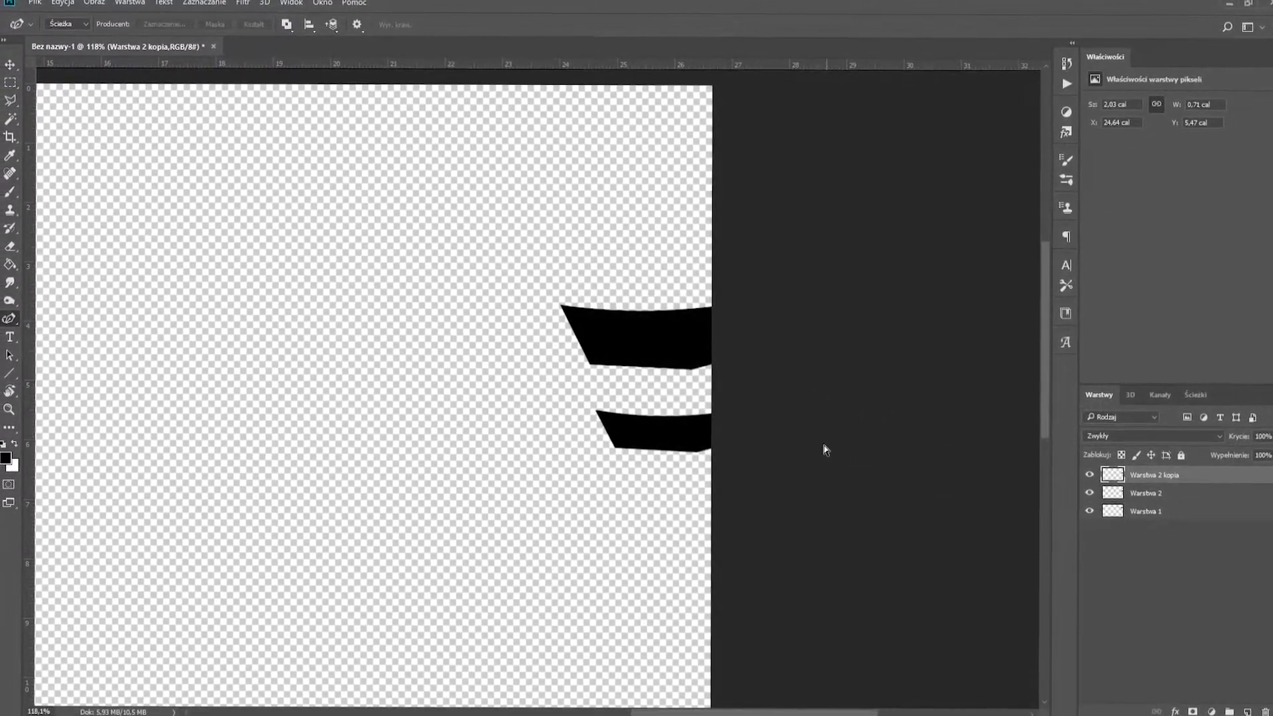
left_click_drag(769, 578, 787, 625)
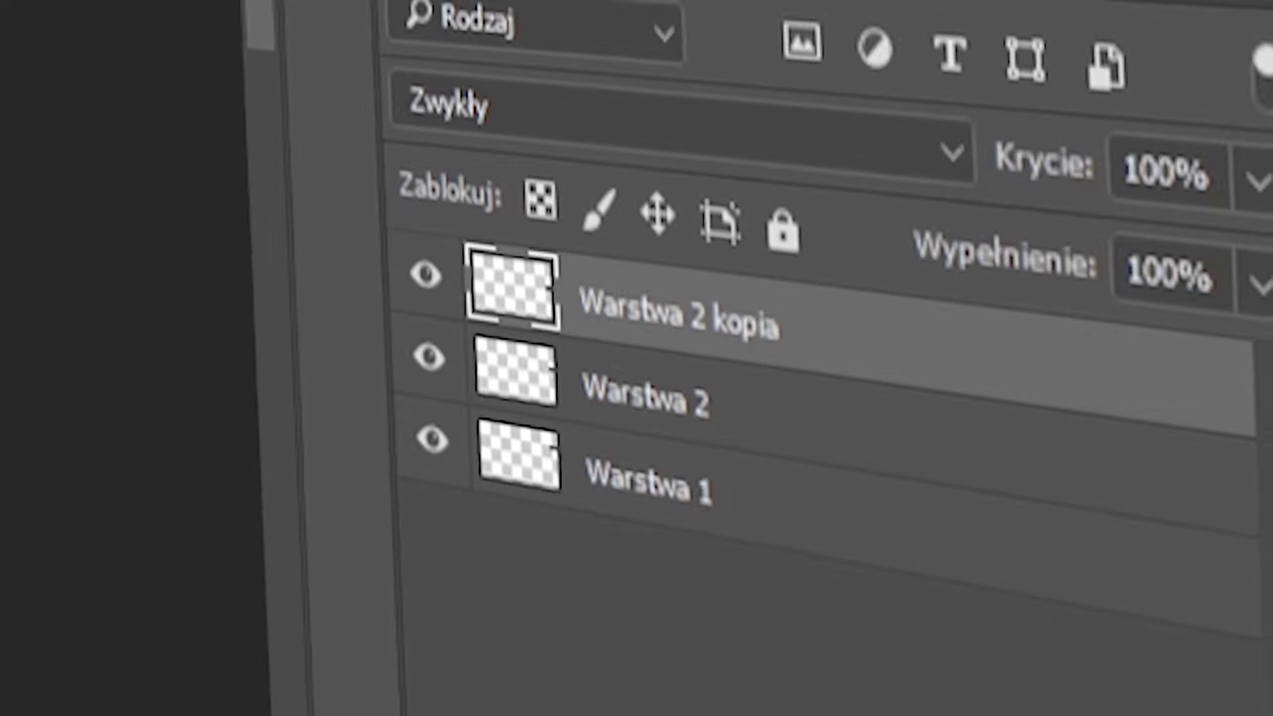
left_click_drag(232, 431, 242, 467)
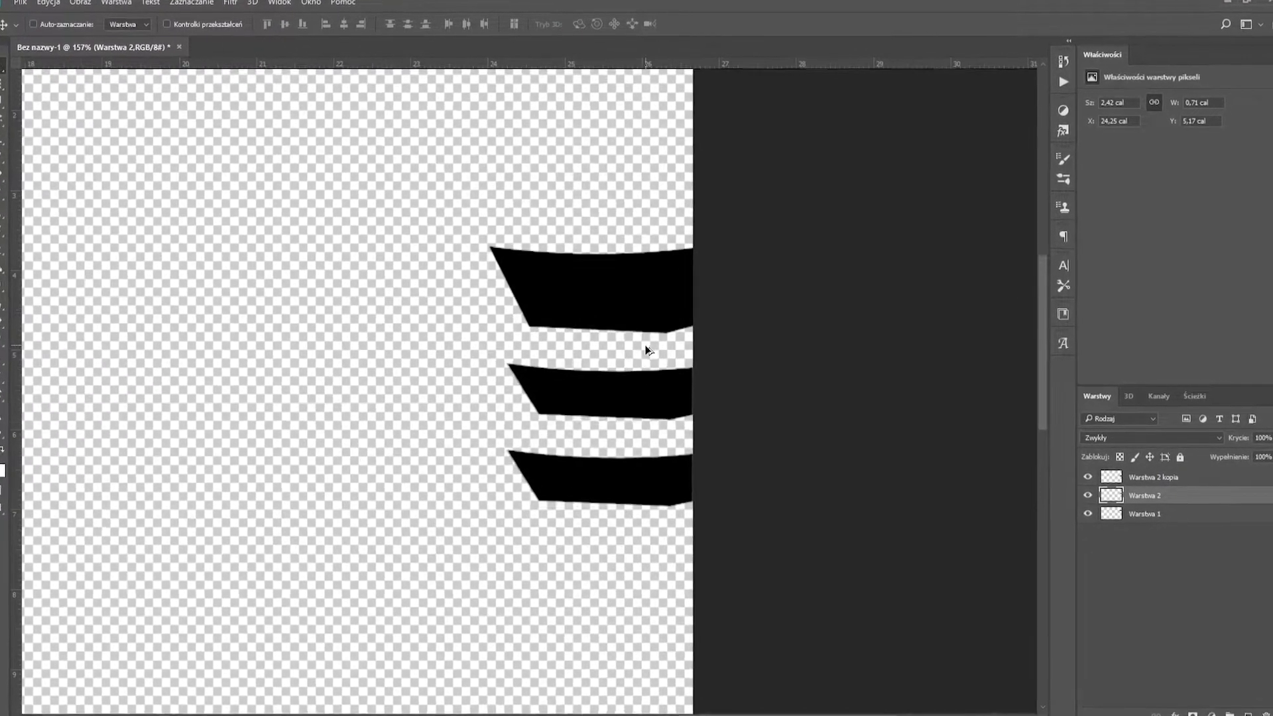
left_click(594, 451)
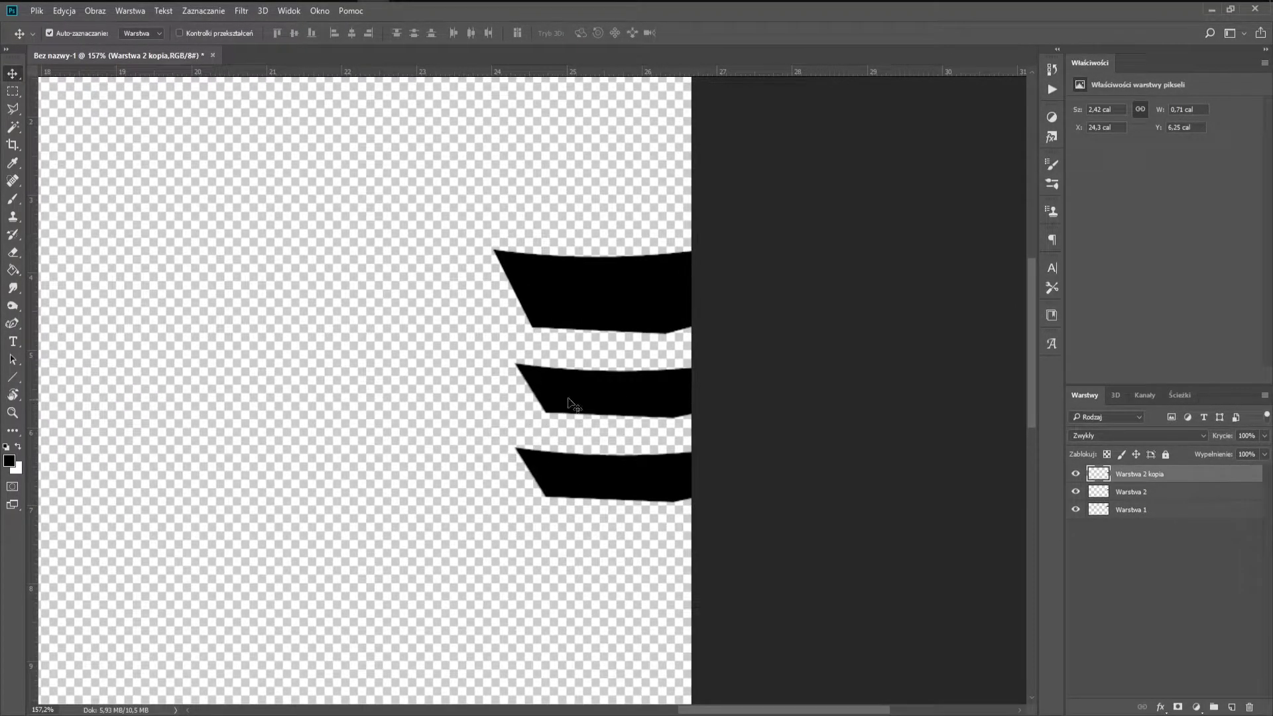
Step: Warp the top banner so its top edge curves and its left edge bows outward
left_click(636, 320)
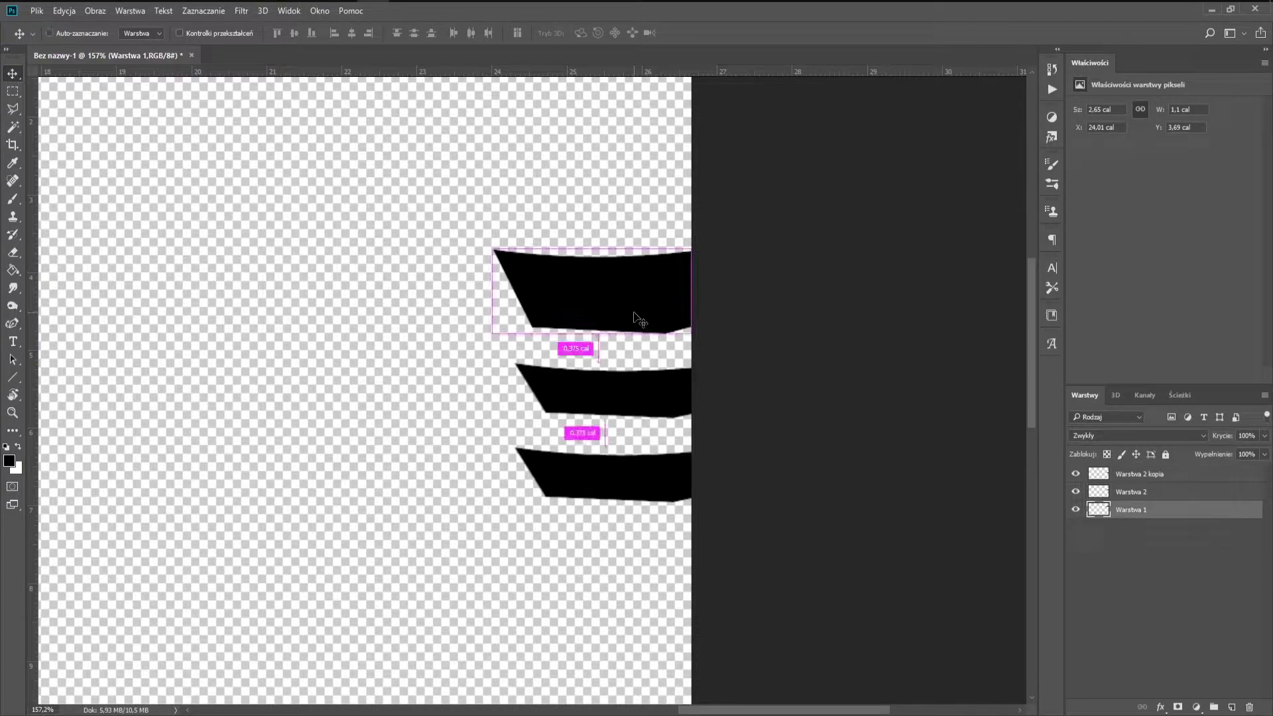
key("ctrl+t")
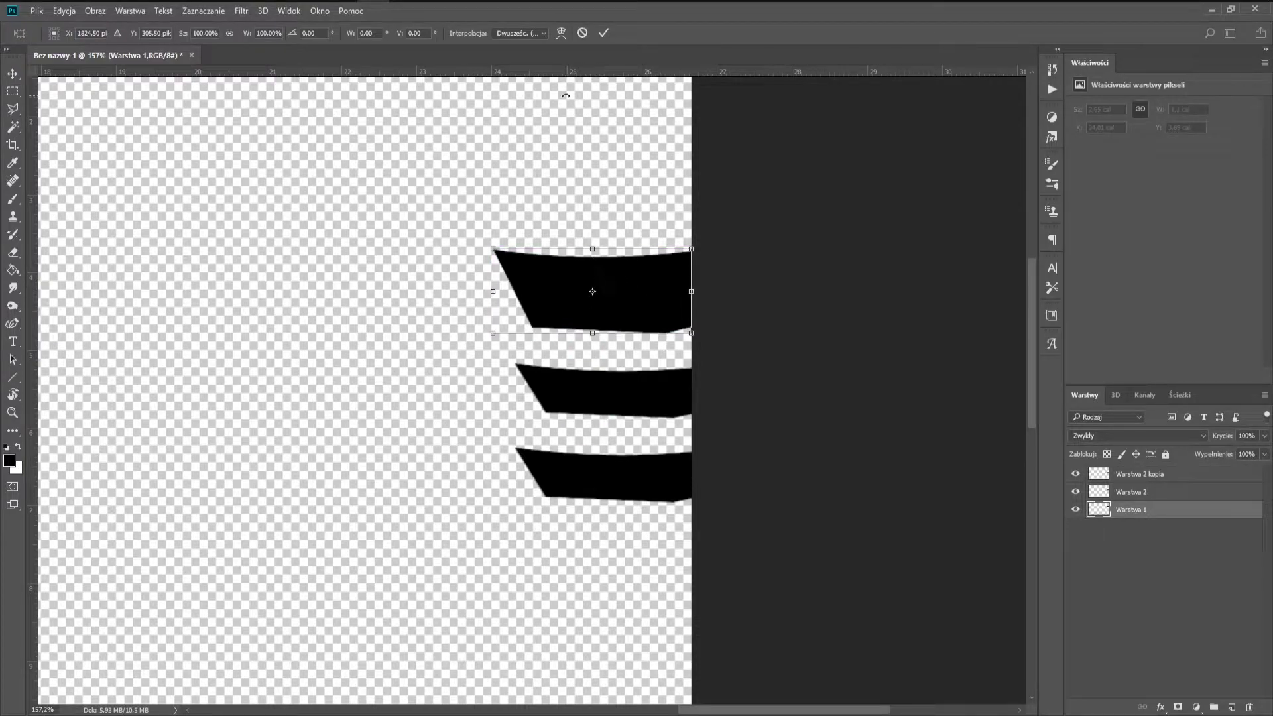
left_click(561, 33)
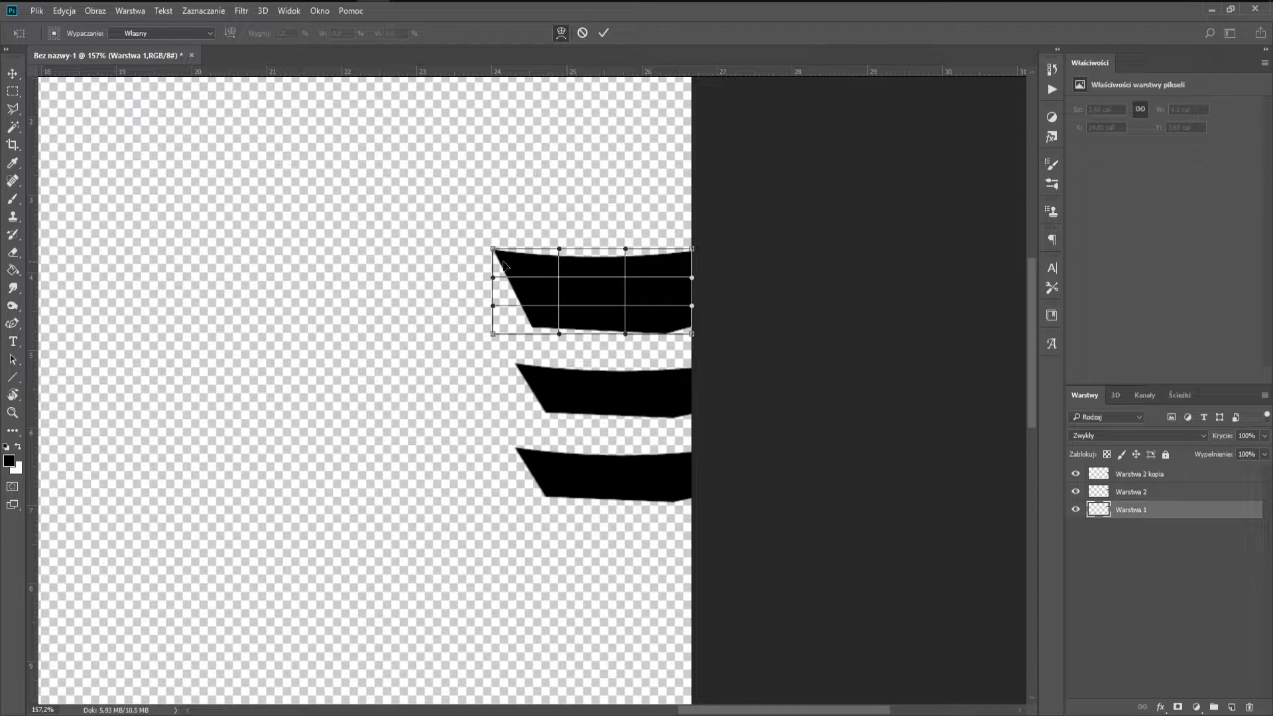
left_click_drag(503, 262, 499, 271)
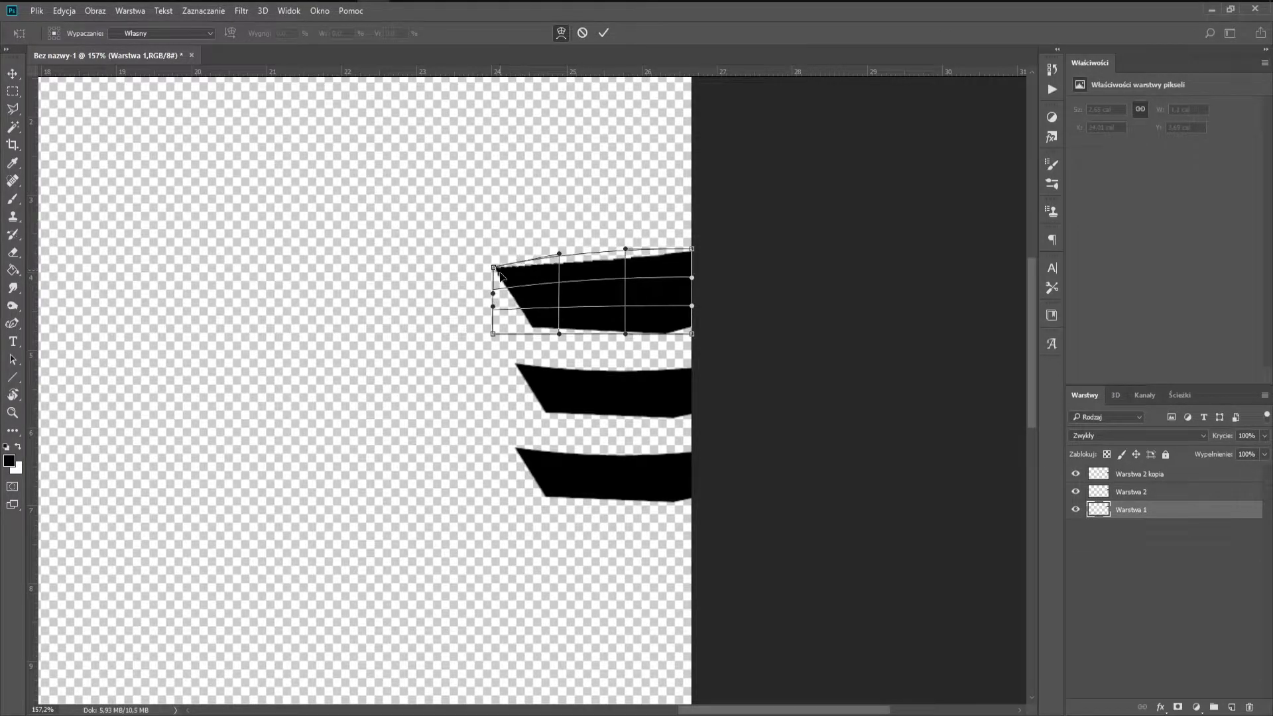
left_click_drag(534, 327, 521, 325)
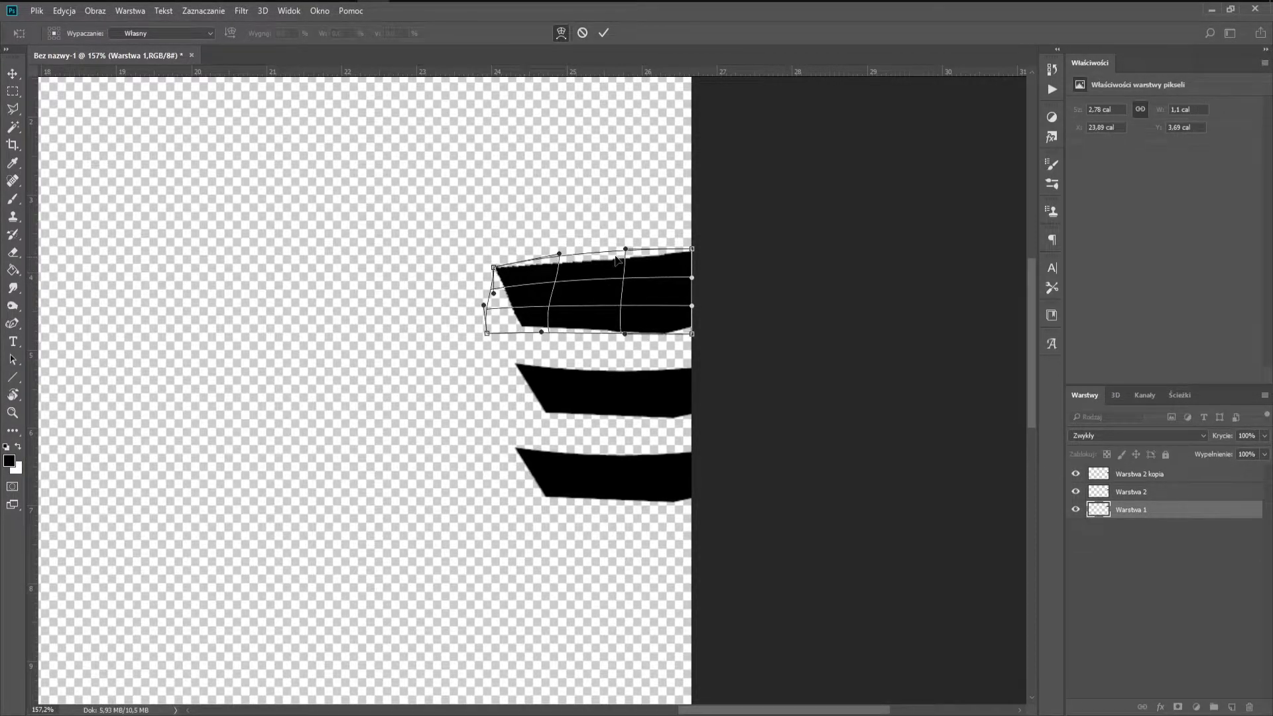
left_click_drag(625, 250, 630, 249)
key("Return")
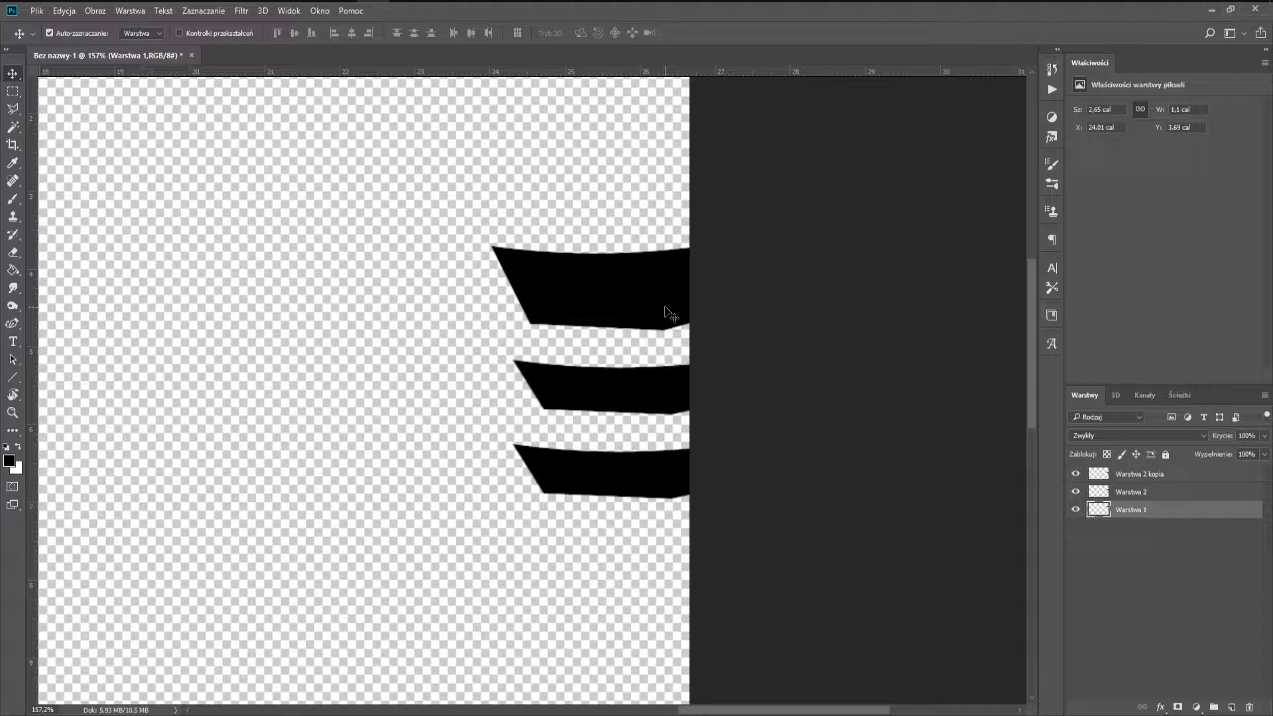
Step: Open maxresdefault.jpg and drag its bokeh layer into the Bez nazwy-1 document
left_click(36, 11)
left_click_drag(1150, 482, 368, 240)
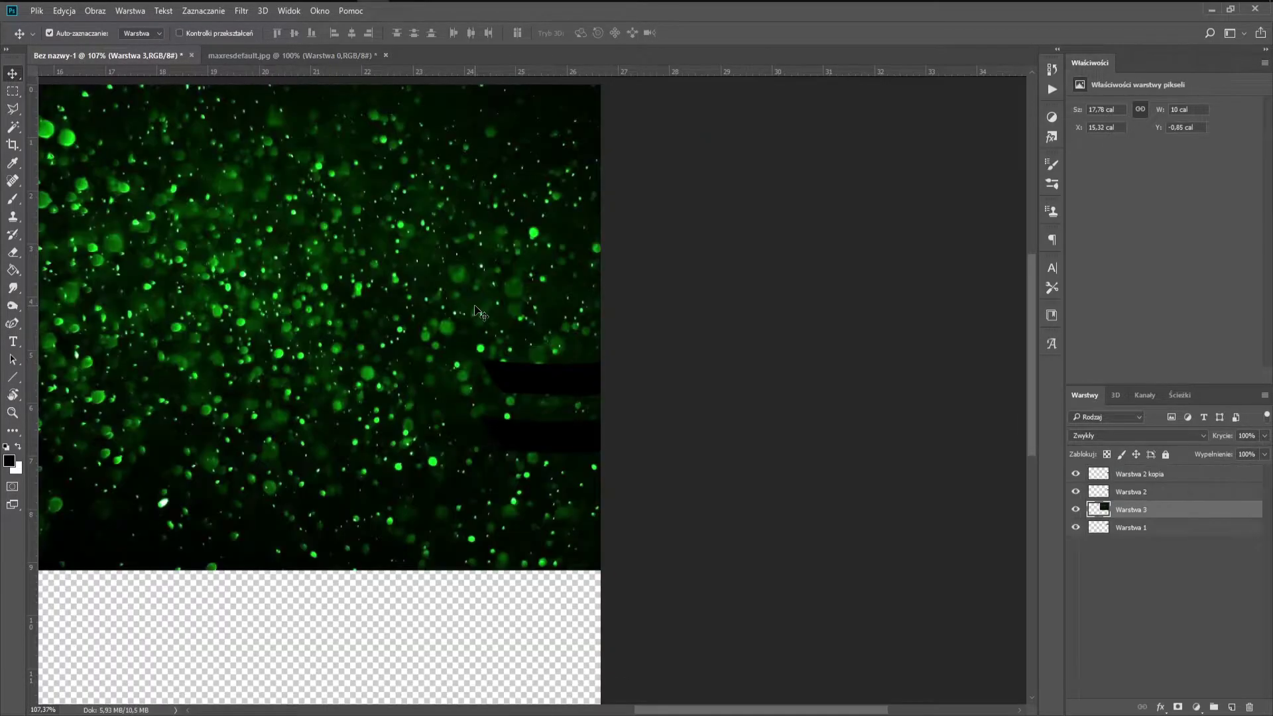
key("ctrl+minus")
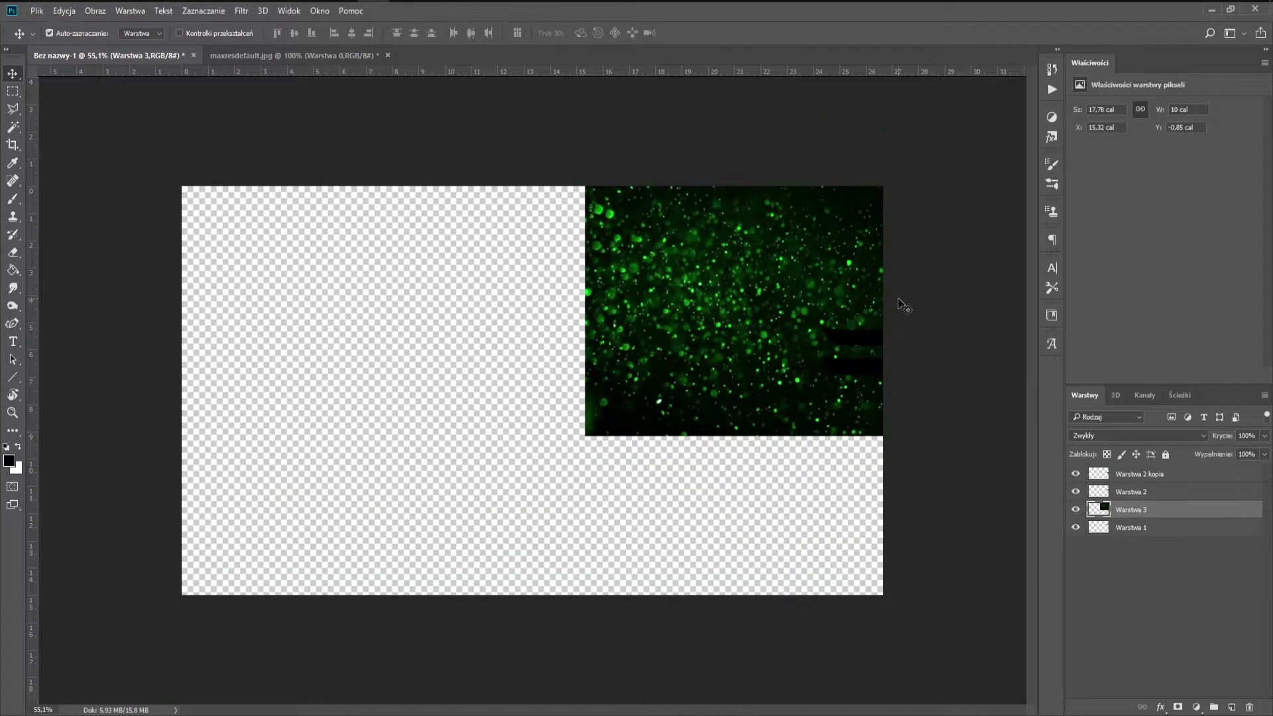
Step: Reposition the bokeh layer over the banners and move it to the top of the stack
key("ctrl+t")
mouse_move(898, 300)
left_mouse_down()
mouse_move(756, 306)
mouse_move(740, 332)
left_mouse_up()
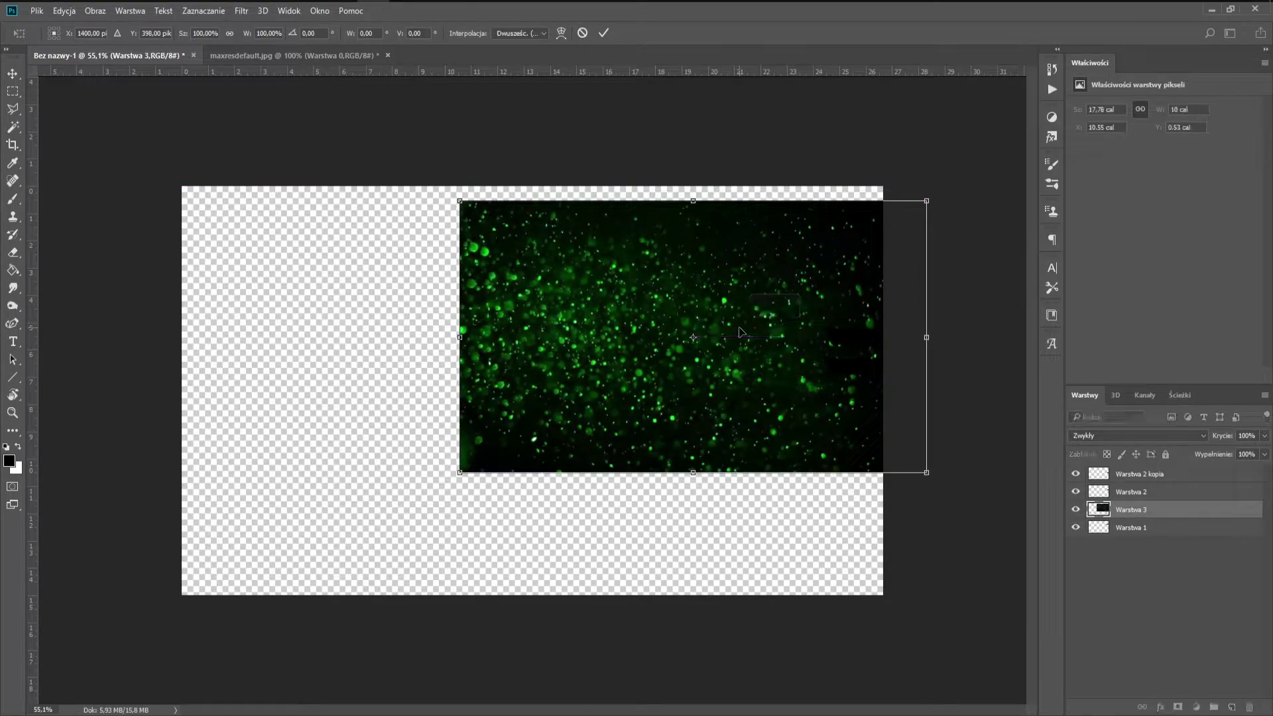
key("Return")
scroll(944, 299, "up", 2)
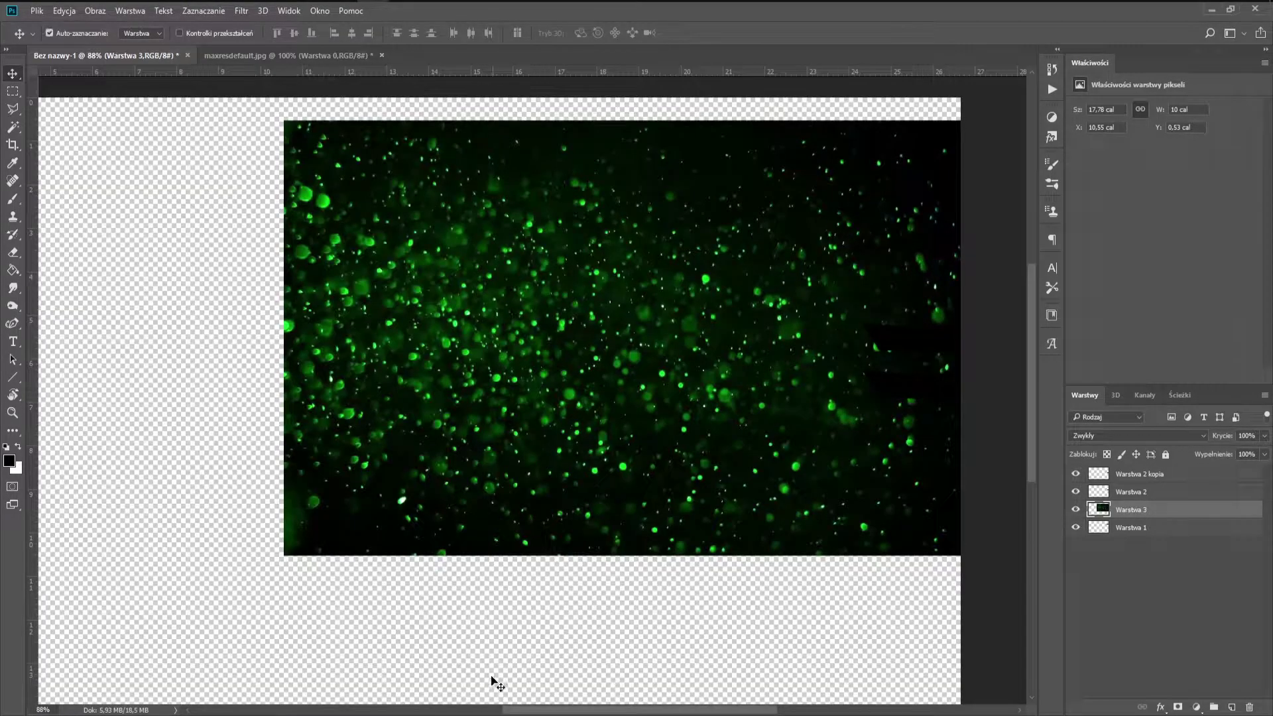
scroll(758, 295, "up", 1)
scroll(758, 295, "up", 1)
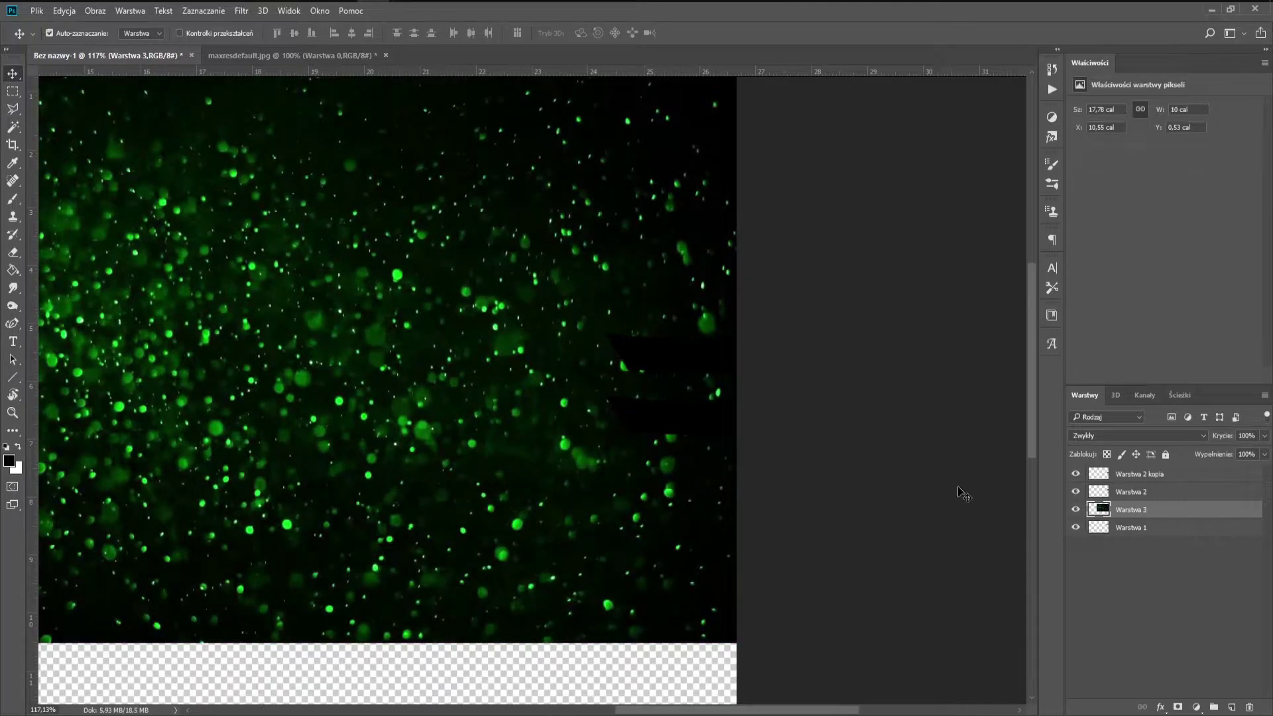
left_click_drag(1107, 510, 1100, 472)
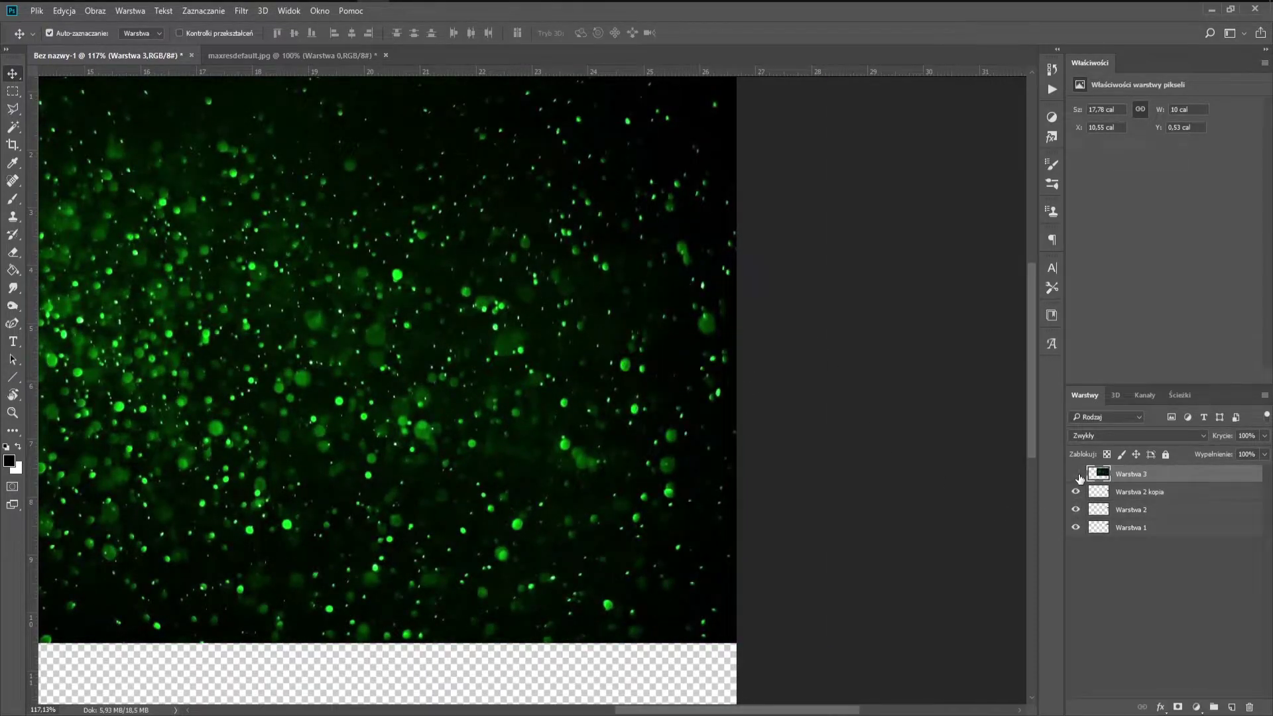
Step: Hide the bokeh layer and Magic Wand-select all three black banners
left_click(1075, 474)
left_click(1120, 529)
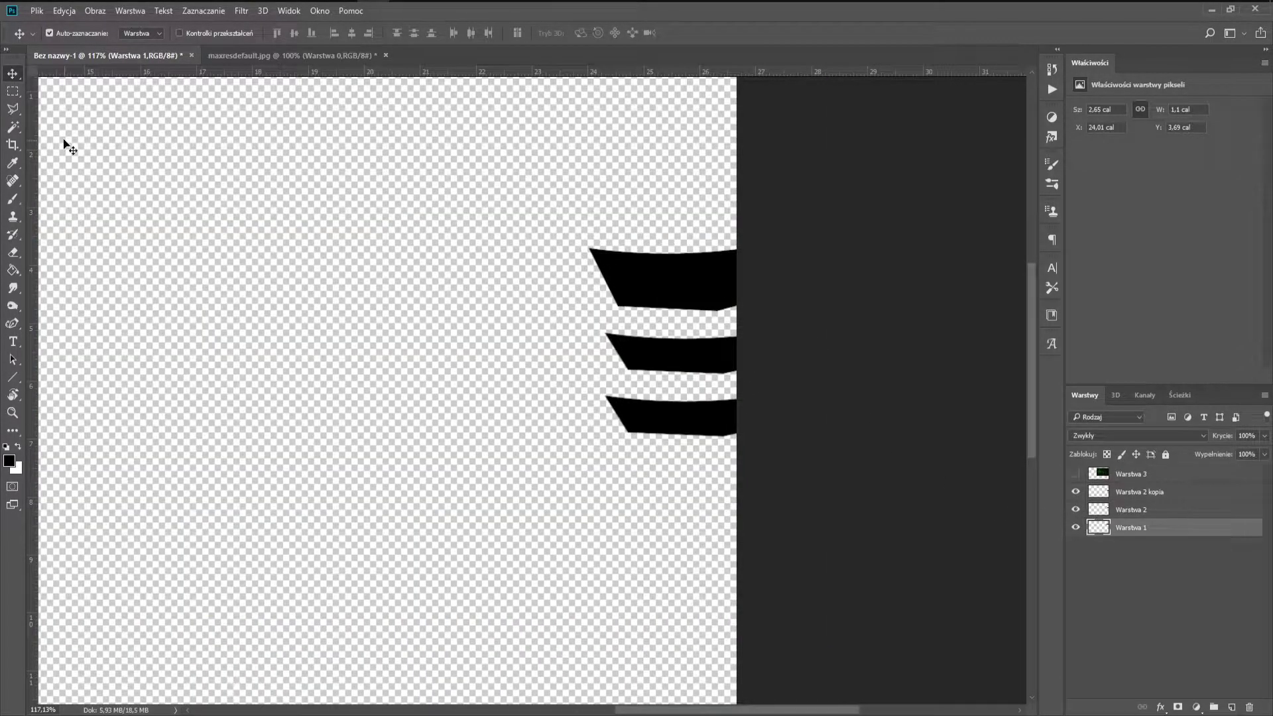
left_click(13, 127)
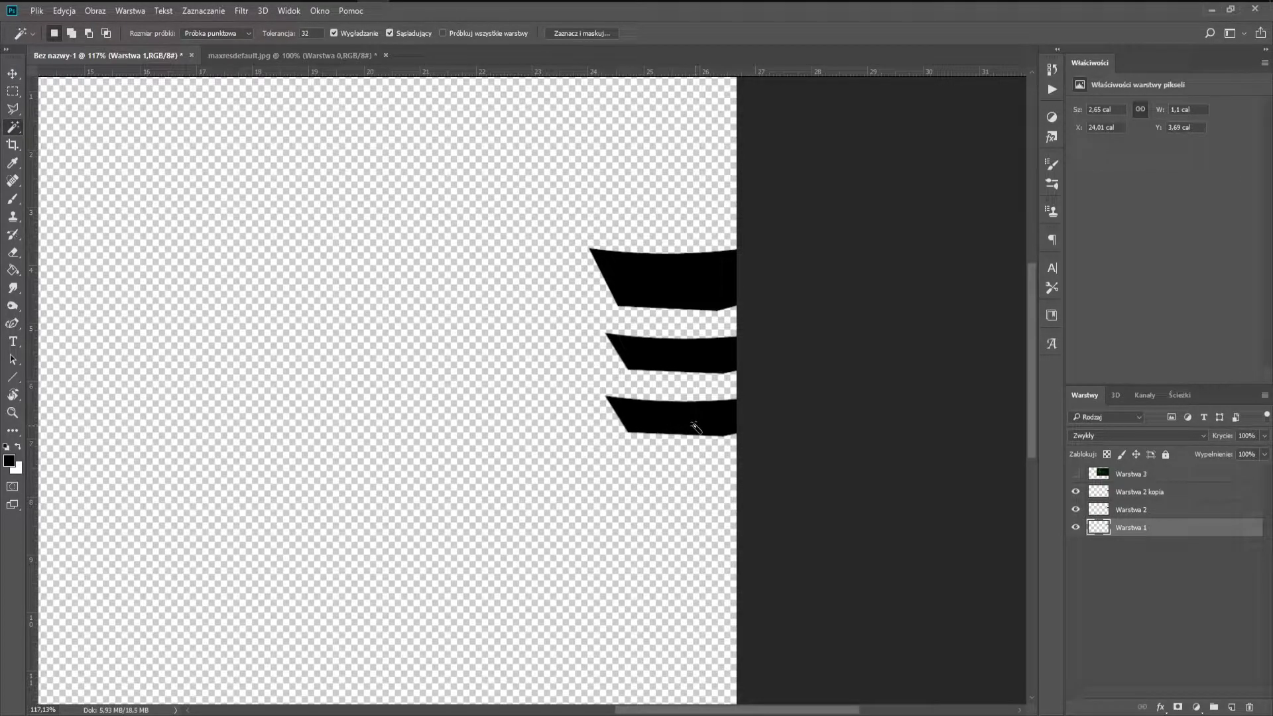
left_click(656, 288)
left_click(1157, 511)
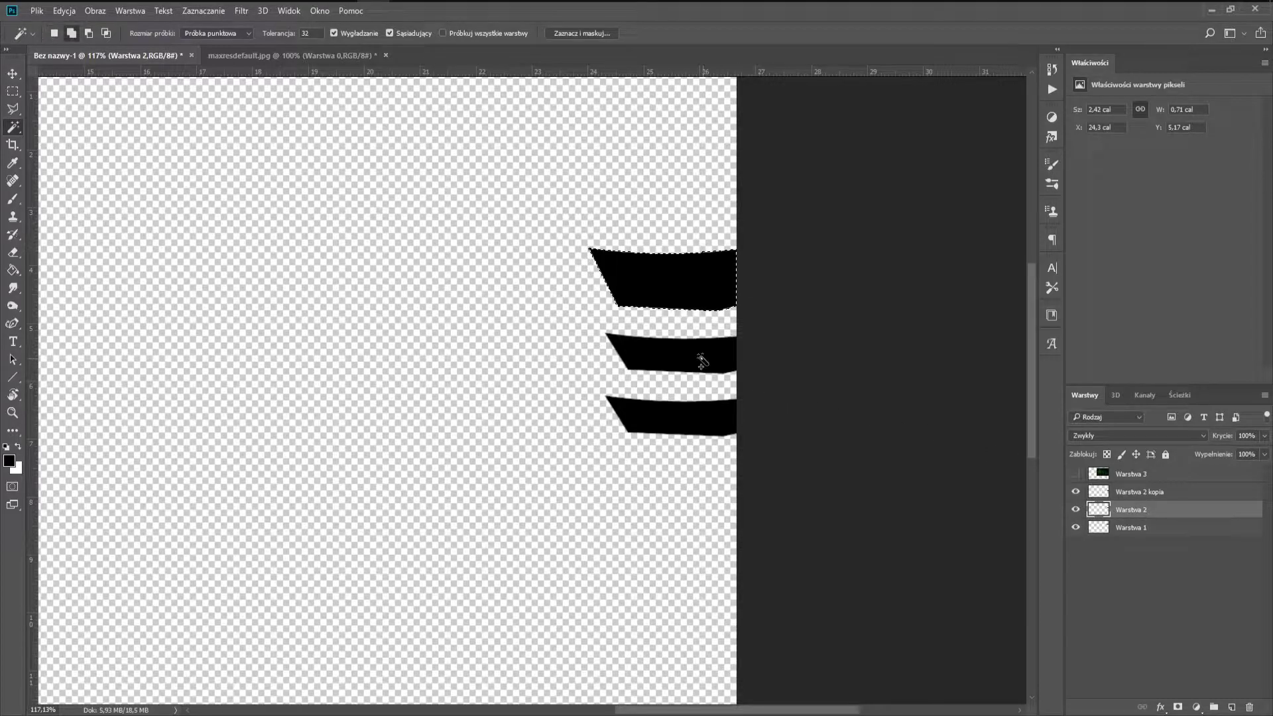
left_click(701, 360)
left_click(1151, 491)
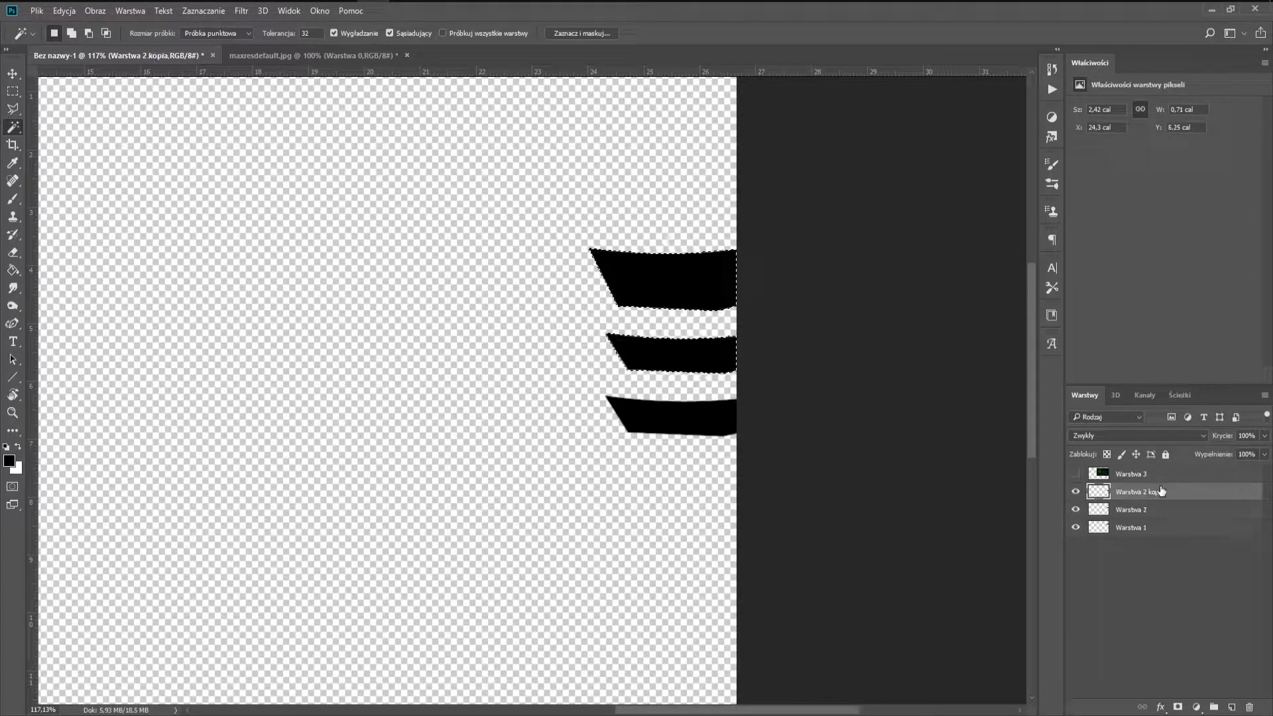
left_click(649, 401, "shift")
Step: Copy the bokeh inside the banner selection to a new layer and delete Warstwa 3
left_click(1075, 473)
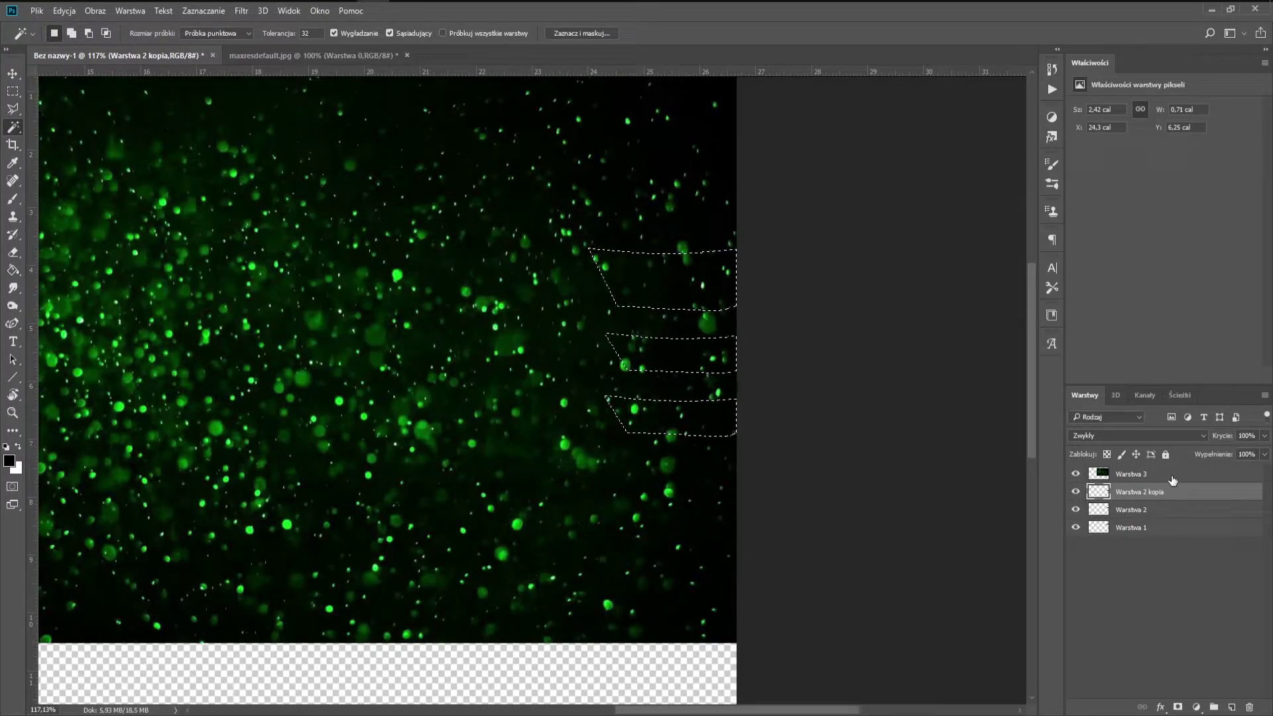
left_click(1172, 478)
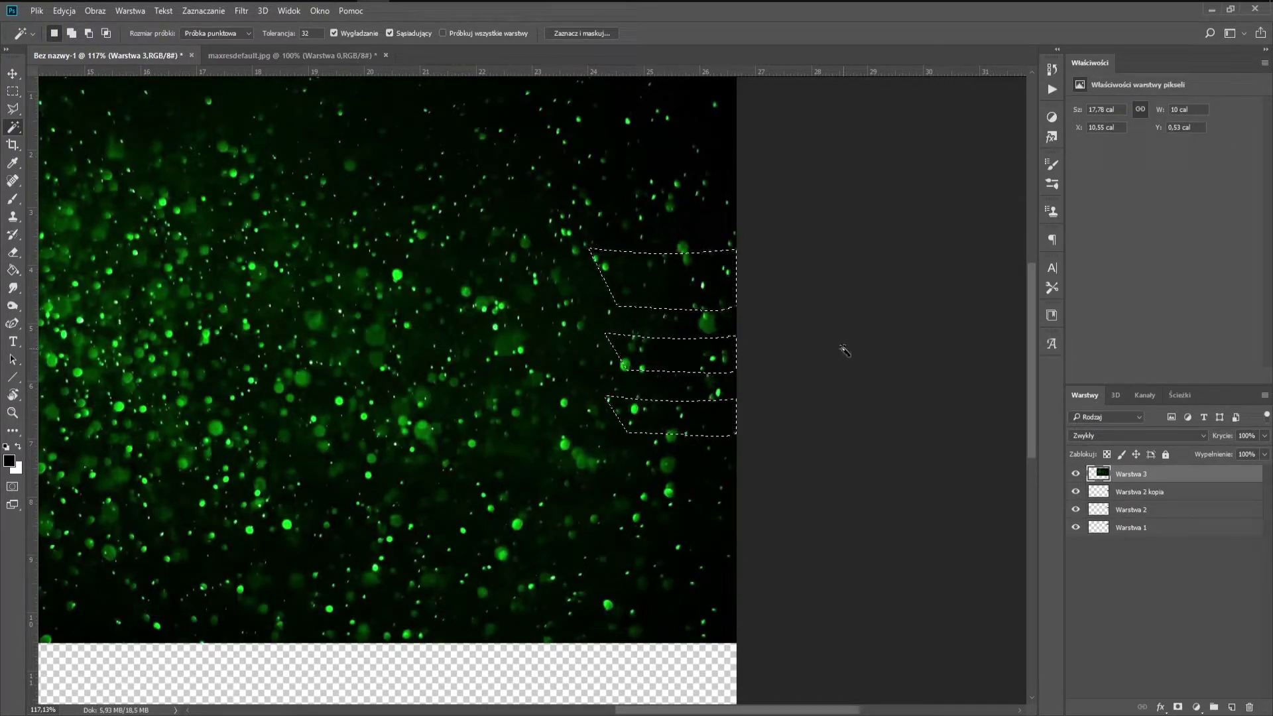
key("ctrl+j")
left_click(1122, 494)
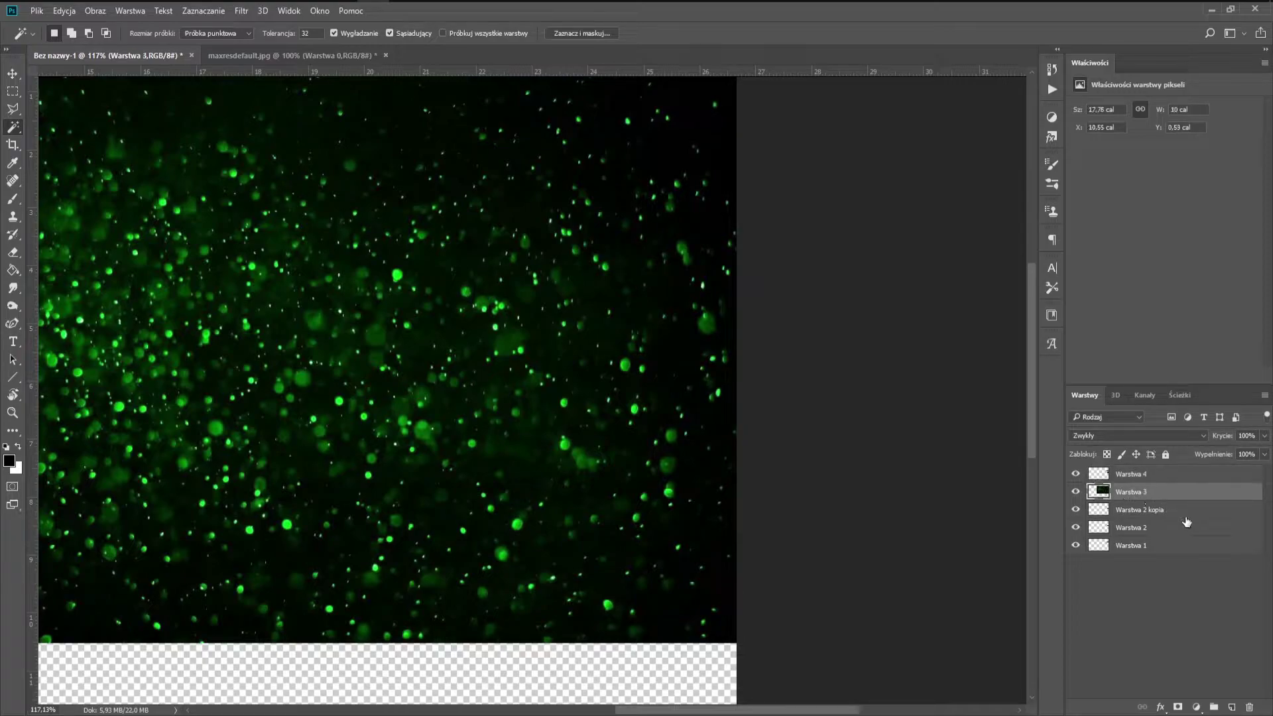
left_click(1249, 708)
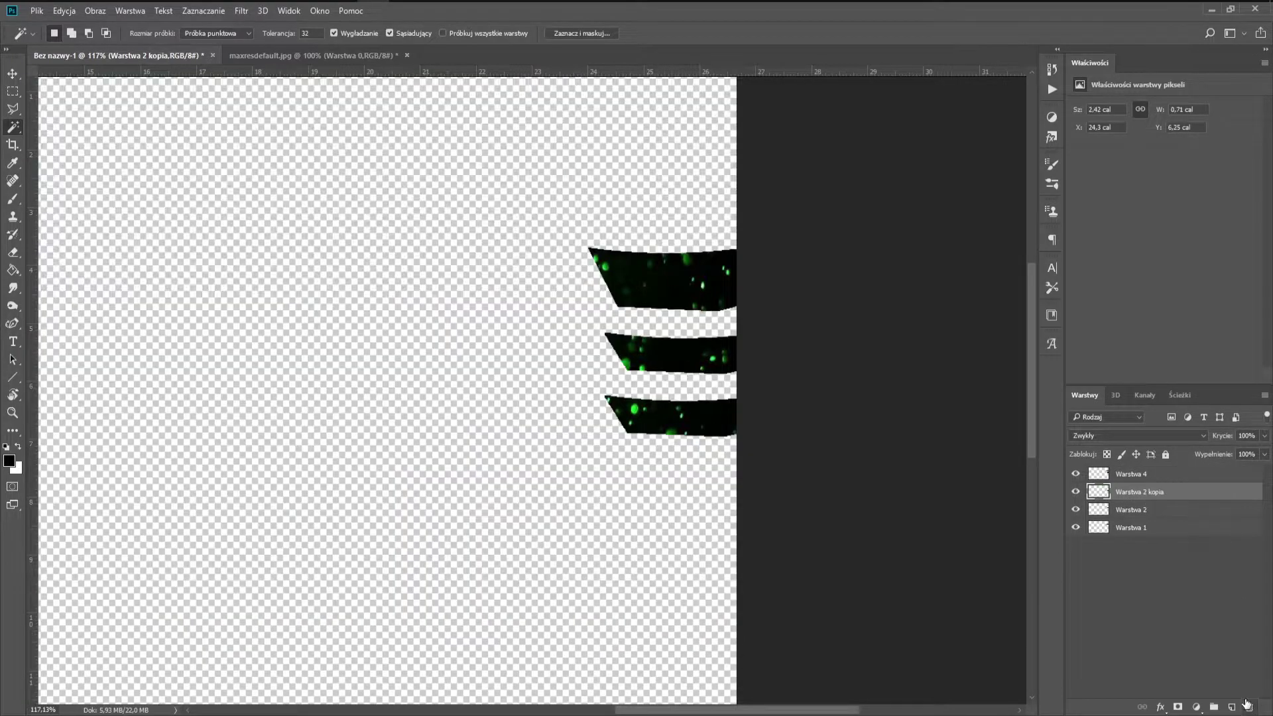
left_click(1166, 475)
scroll(746, 247, "up", 1)
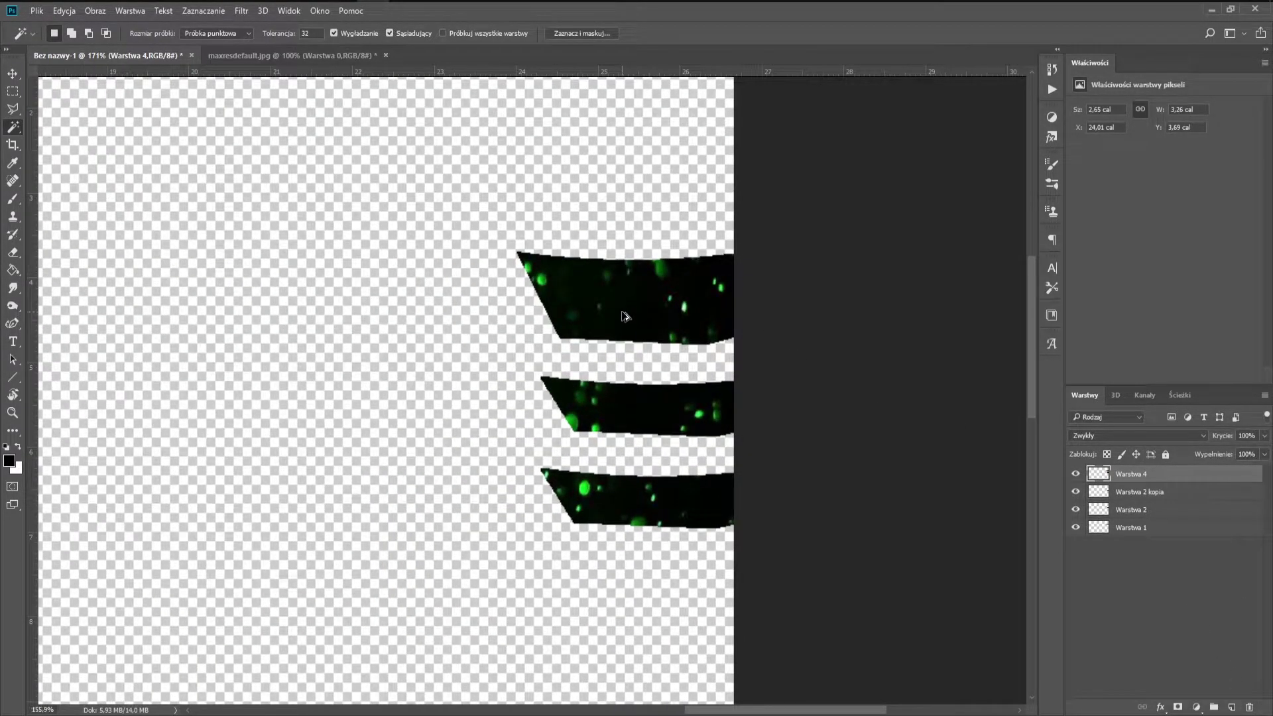
Step: Set the bokeh banner layer to Ekran blend mode at 42% opacity
scroll(630, 315, "down", 1)
scroll(643, 310, "up", 1)
scroll(640, 312, "down", 1)
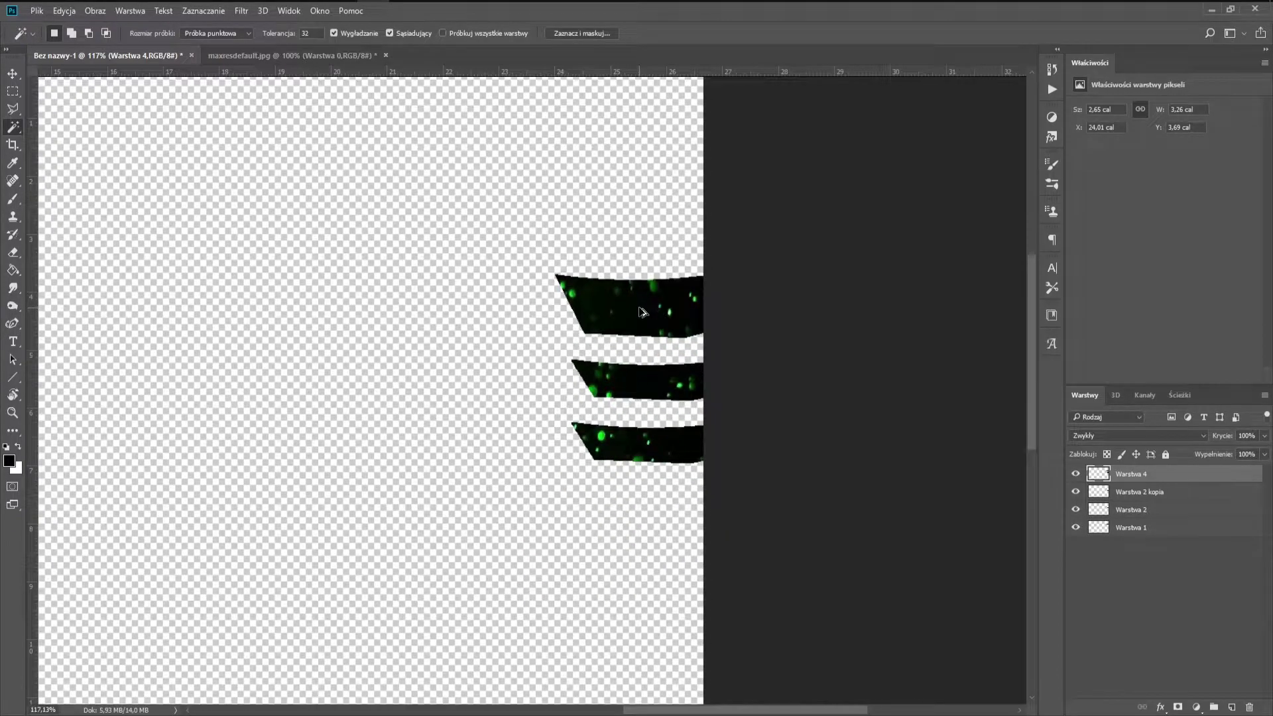
scroll(641, 312, "up", 1)
left_click(1128, 442)
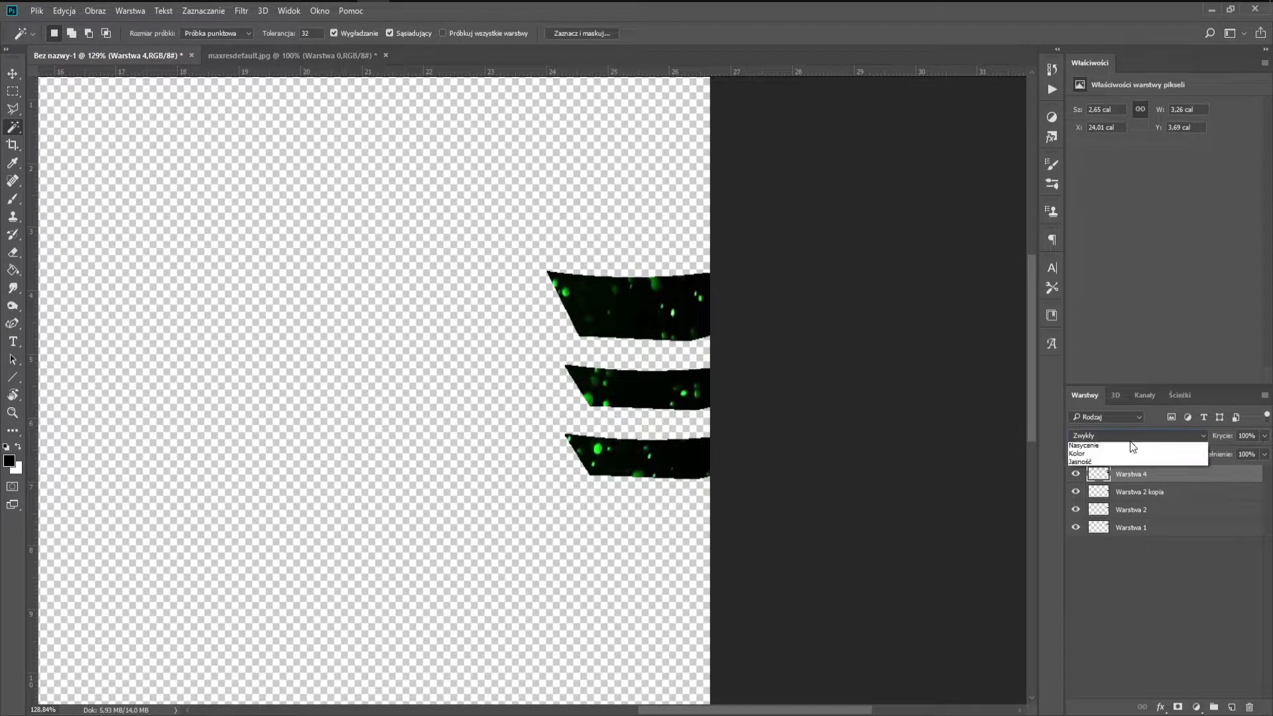
left_click(1104, 531)
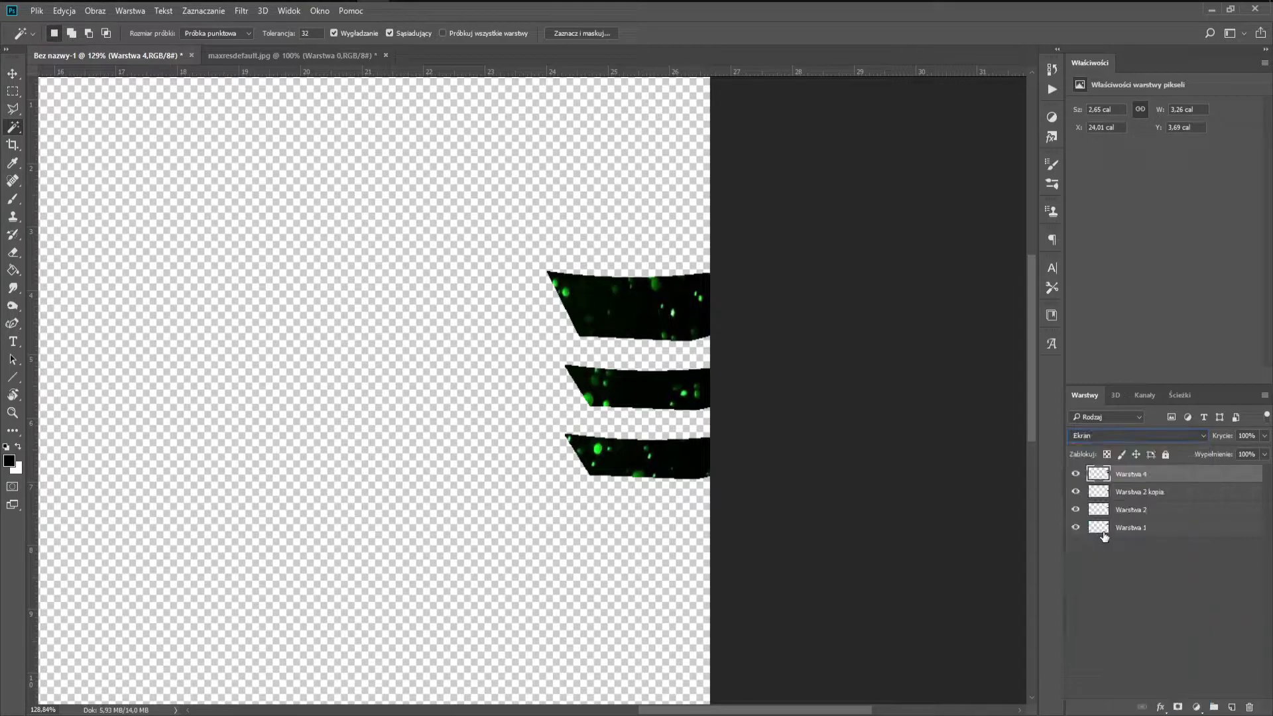
left_click(1264, 436)
left_click_drag(1243, 452, 1228, 455)
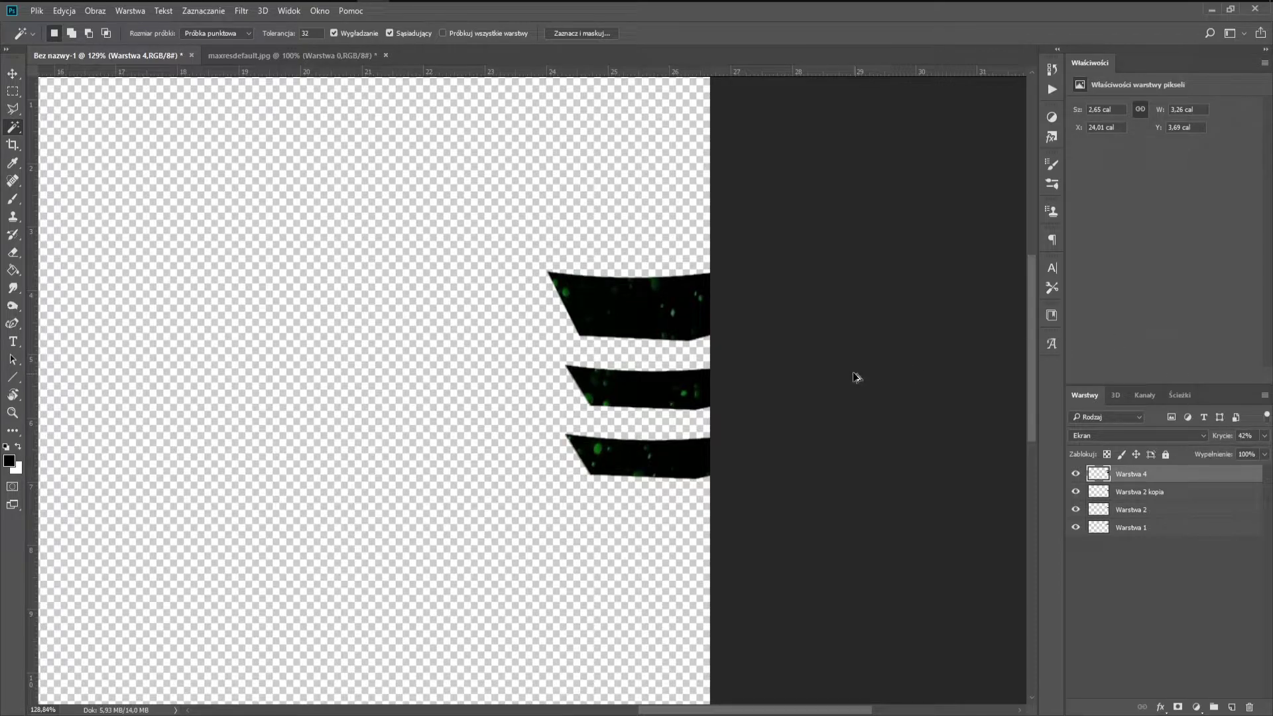
Step: Switch to the Move tool, then to the Horizontal Type tool
scroll(793, 332, "up", 2)
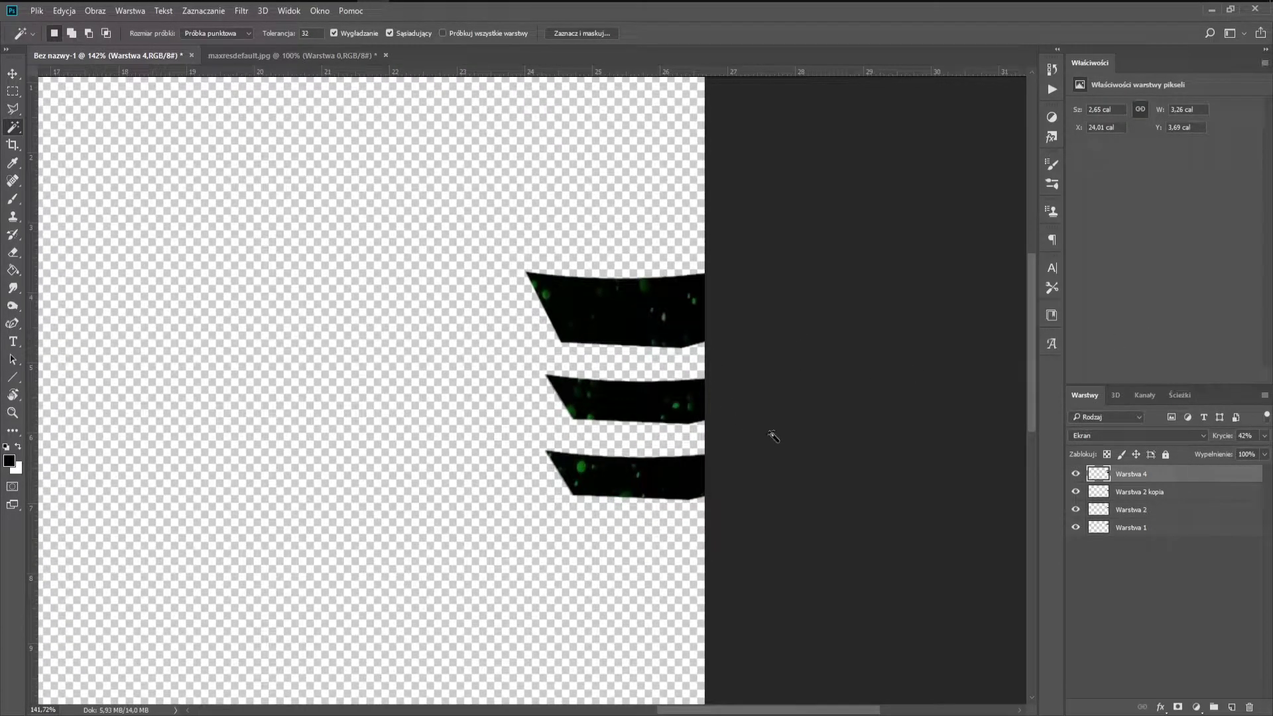
key("v")
scroll(613, 508, "down", 1)
left_click(13, 343)
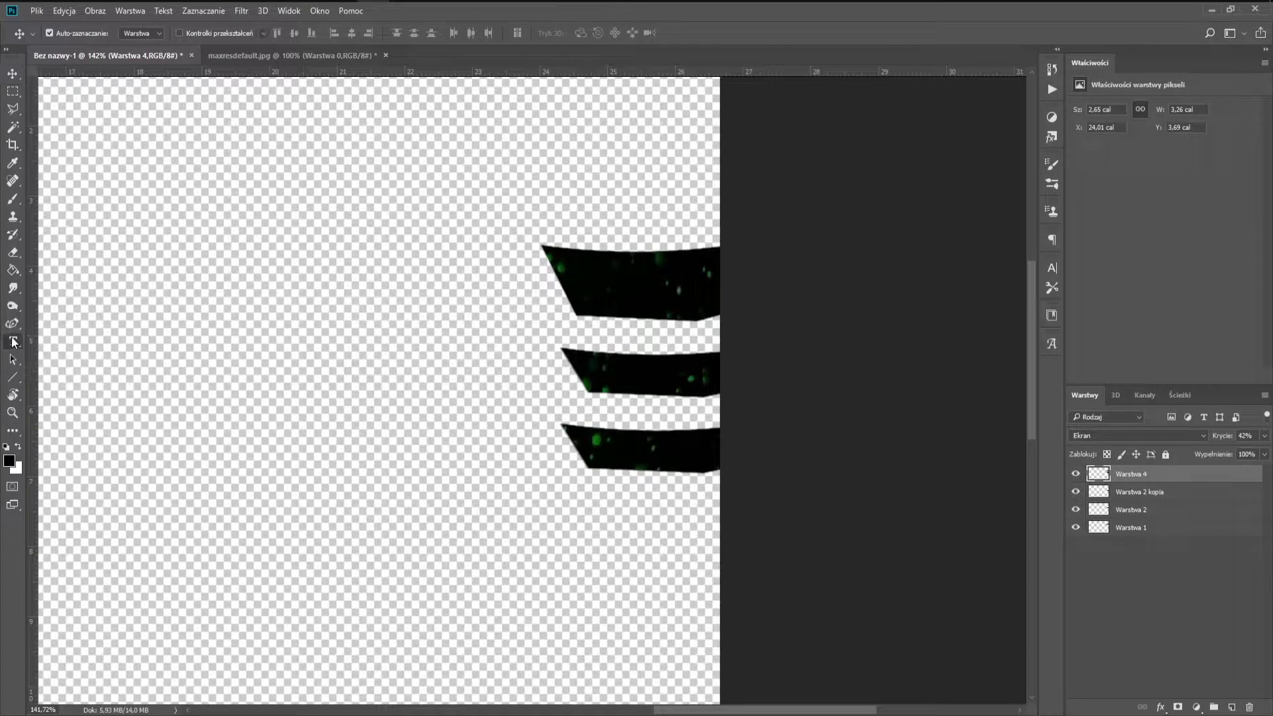
Step: Type a $ sign on the canvas and set it to font size 61
left_click(329, 278)
type("$")
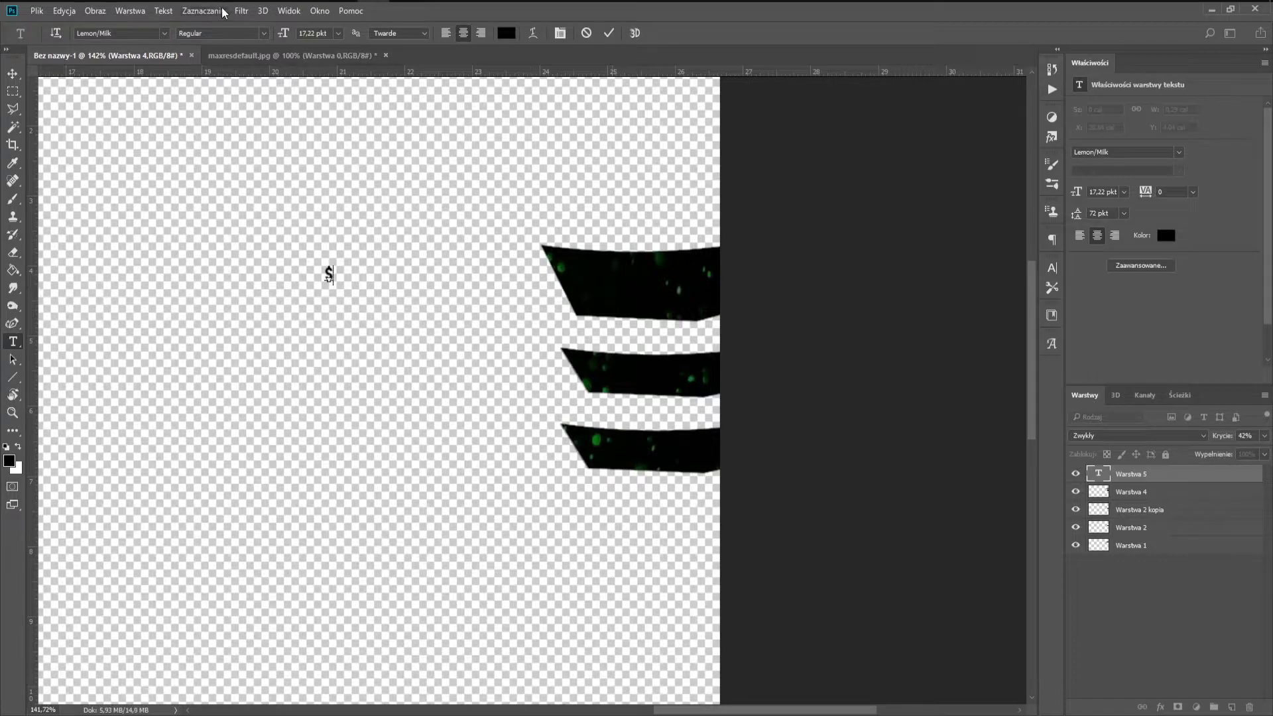
key("ctrl+a")
type("61")
key("Return")
key("ctrl+Return")
Step: Tilt the $ sign and place it on the middle banner's left end
key("ctrl+t")
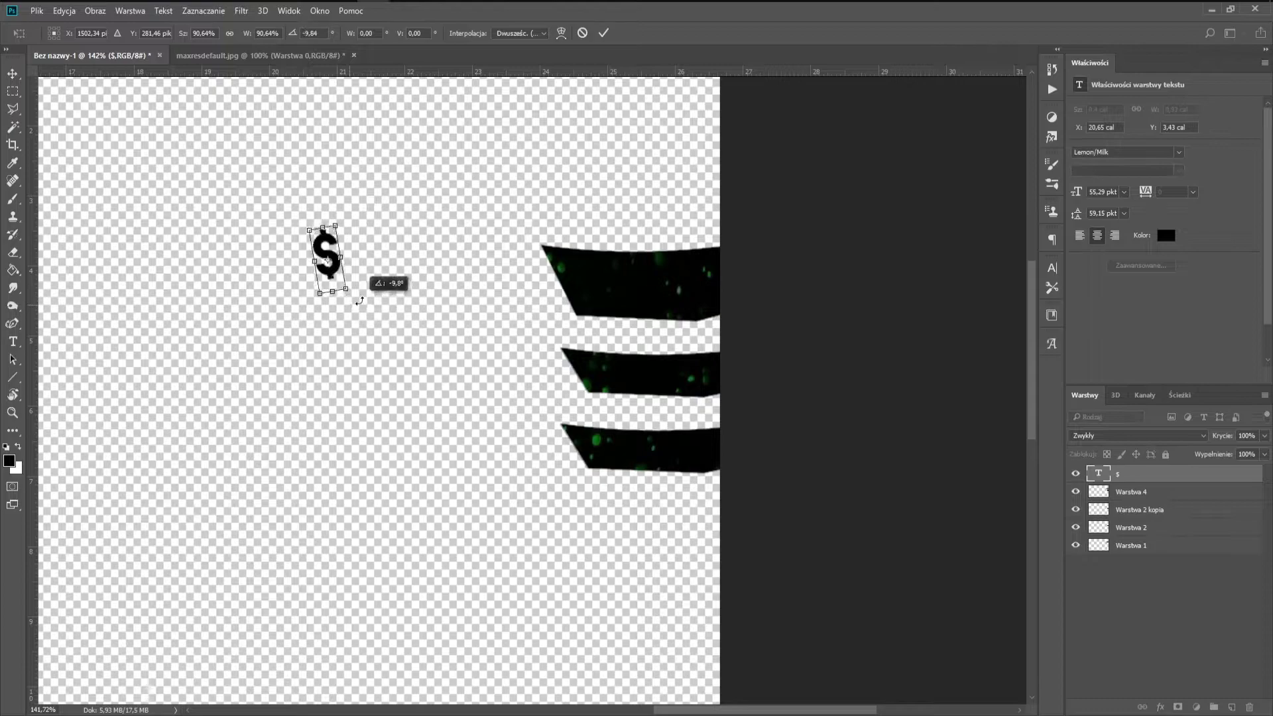
mouse_move(343, 291)
left_mouse_down()
mouse_move(541, 385)
mouse_move(610, 393)
left_mouse_up()
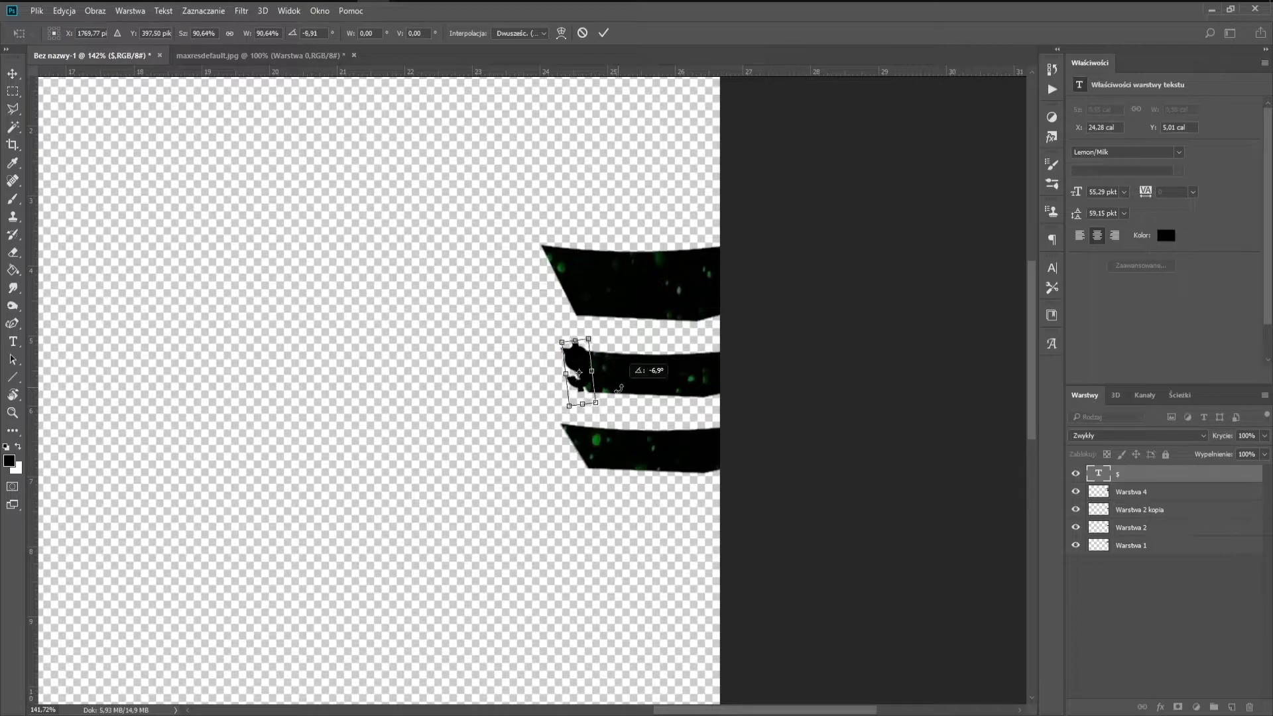
key("Return")
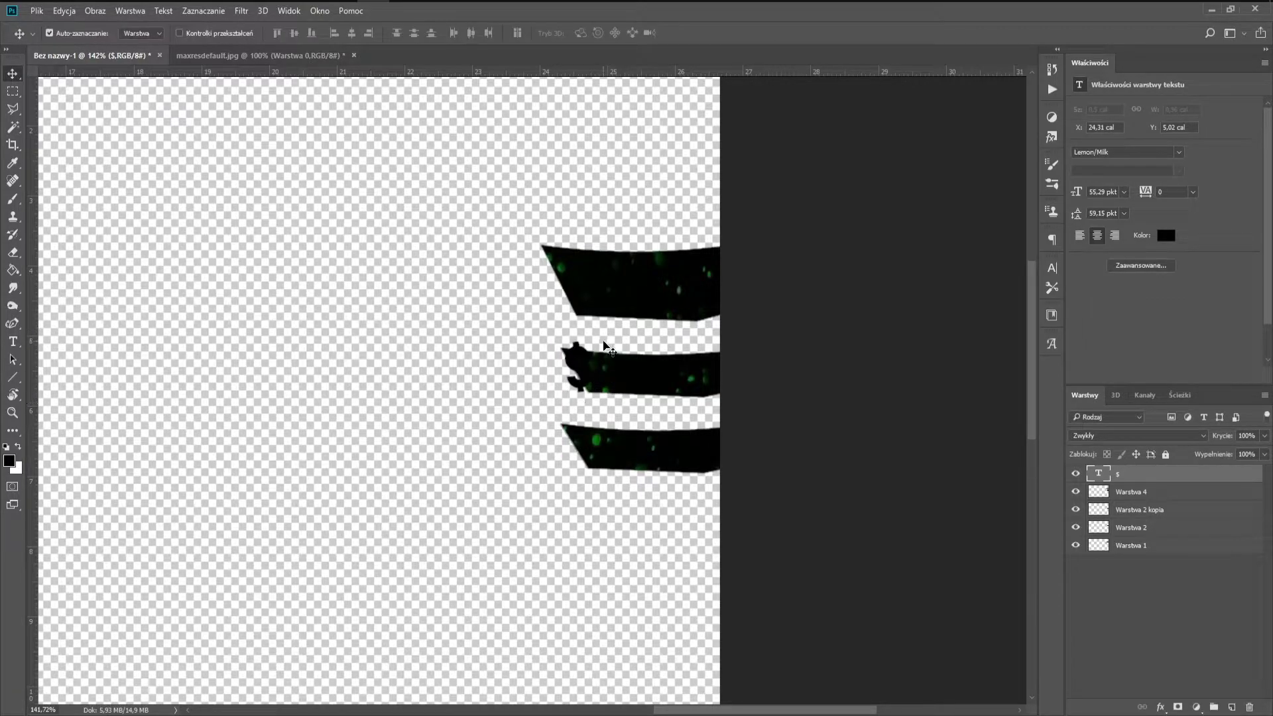
key("ctrl")
Step: Open the EPIC Layerstyle Pack and copy the layer style of tempo copy 3
left_click(36, 11)
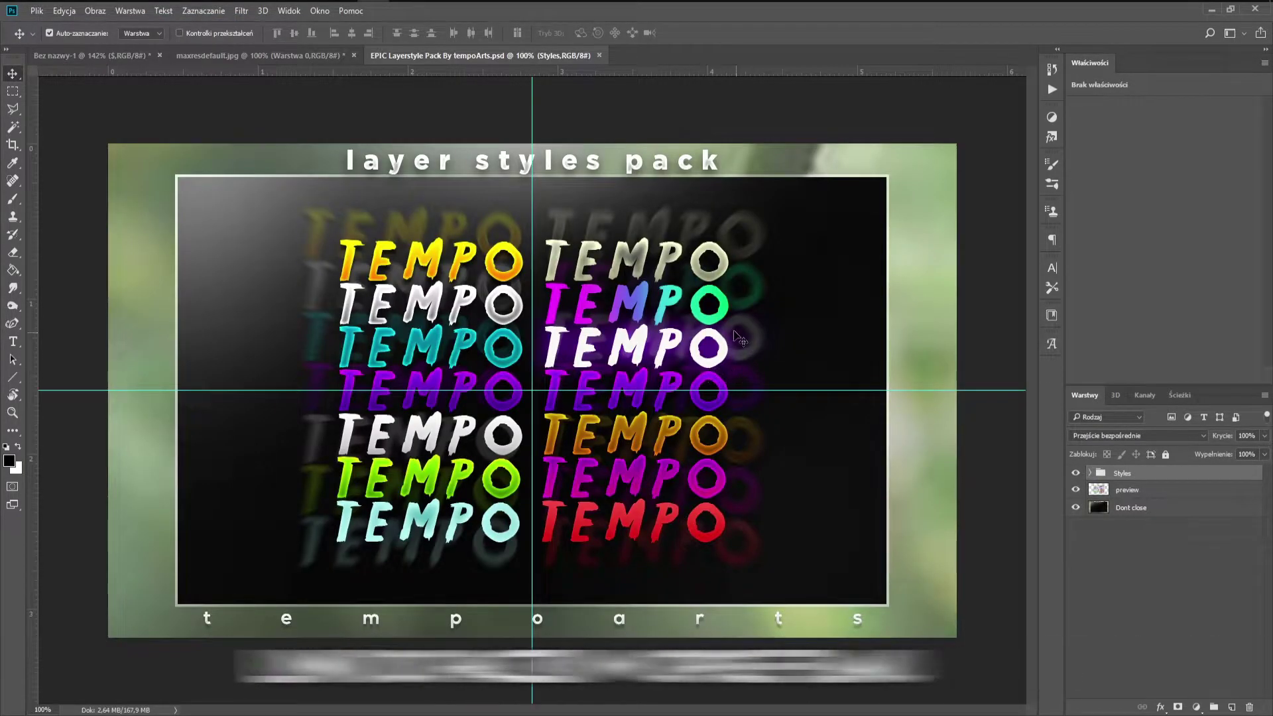
left_click(463, 484)
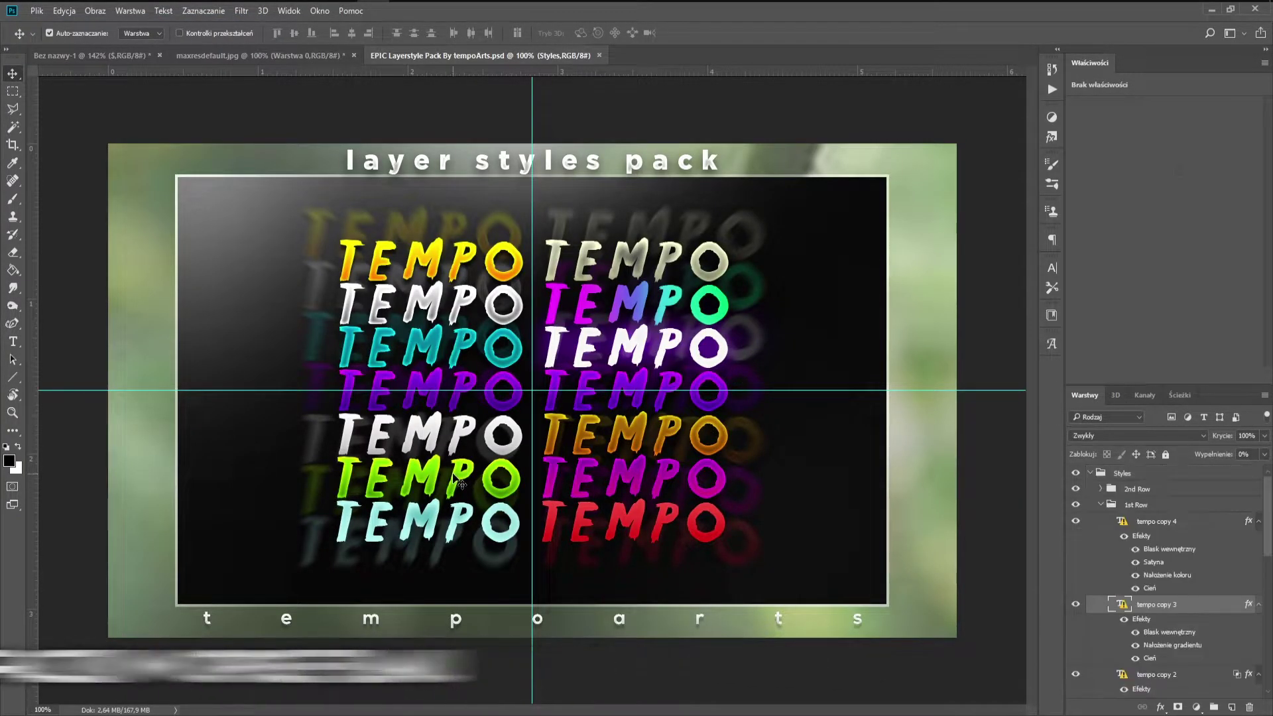
right_click(1193, 607)
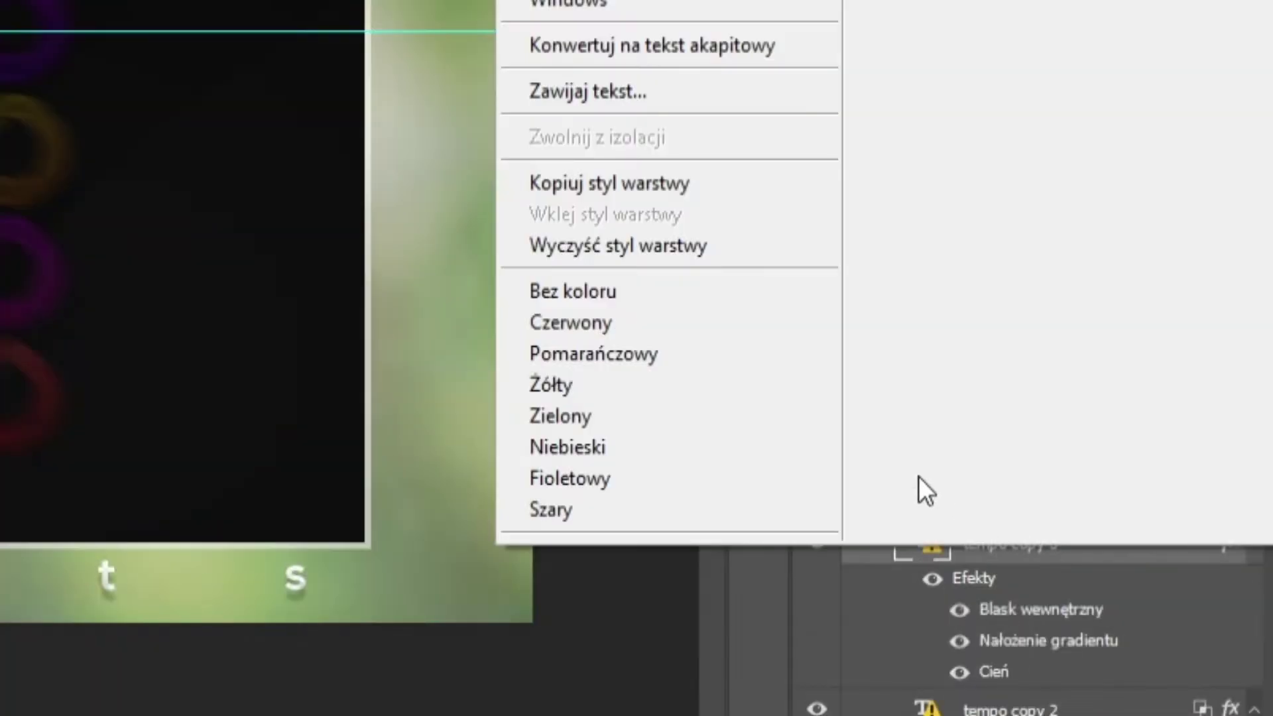
left_click(1038, 512)
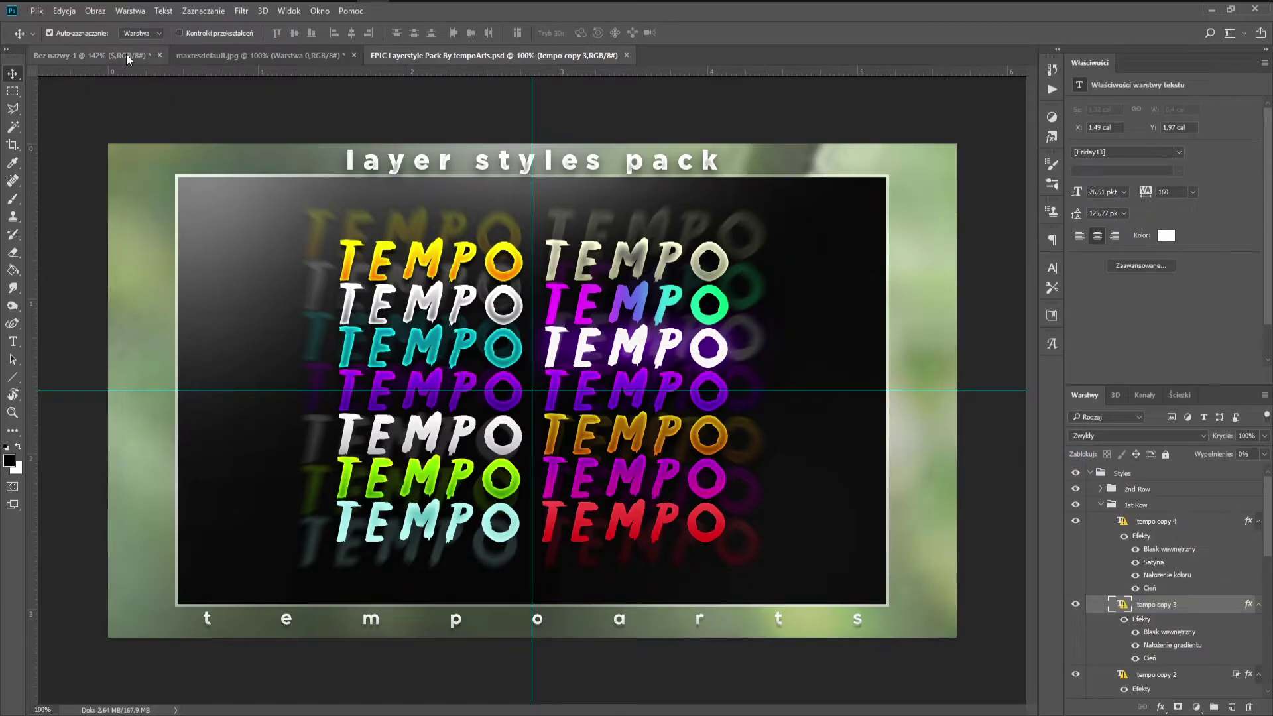
Step: Paste the copied green style onto the $ layer in Bez nazwy-1
left_click(100, 55)
right_click(1131, 480)
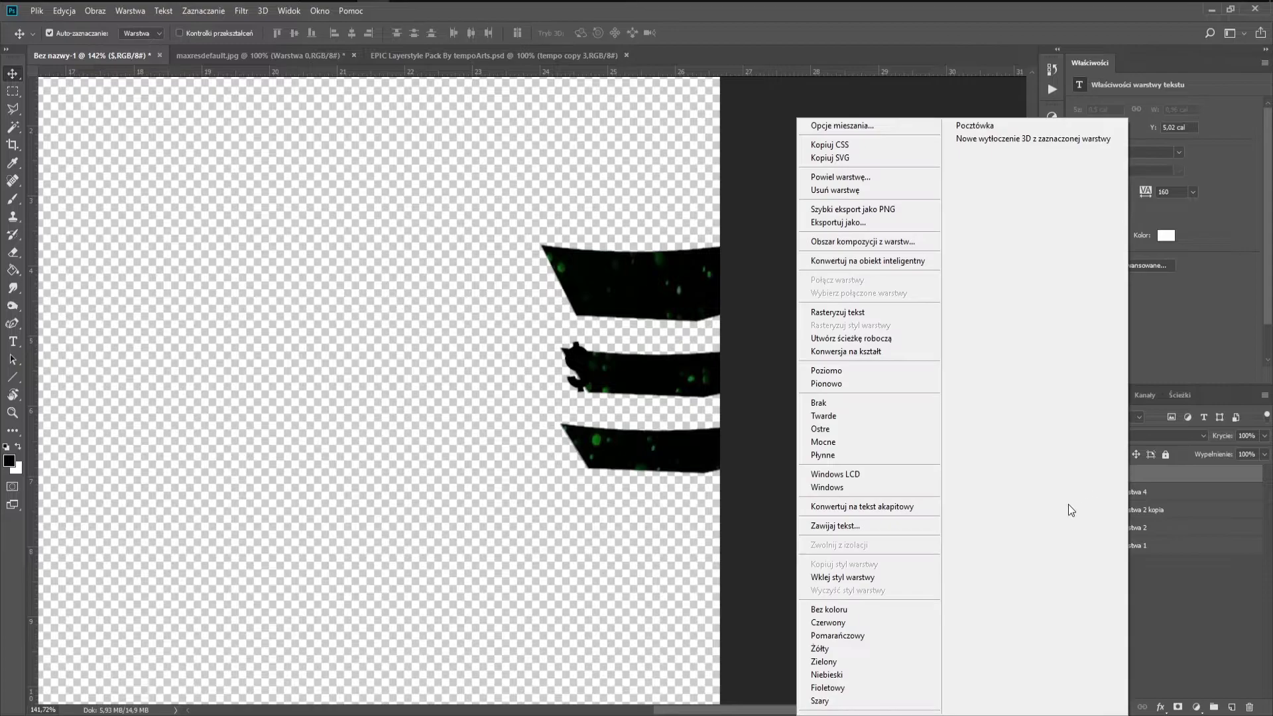
left_click(920, 573)
scroll(683, 394, "up", 1)
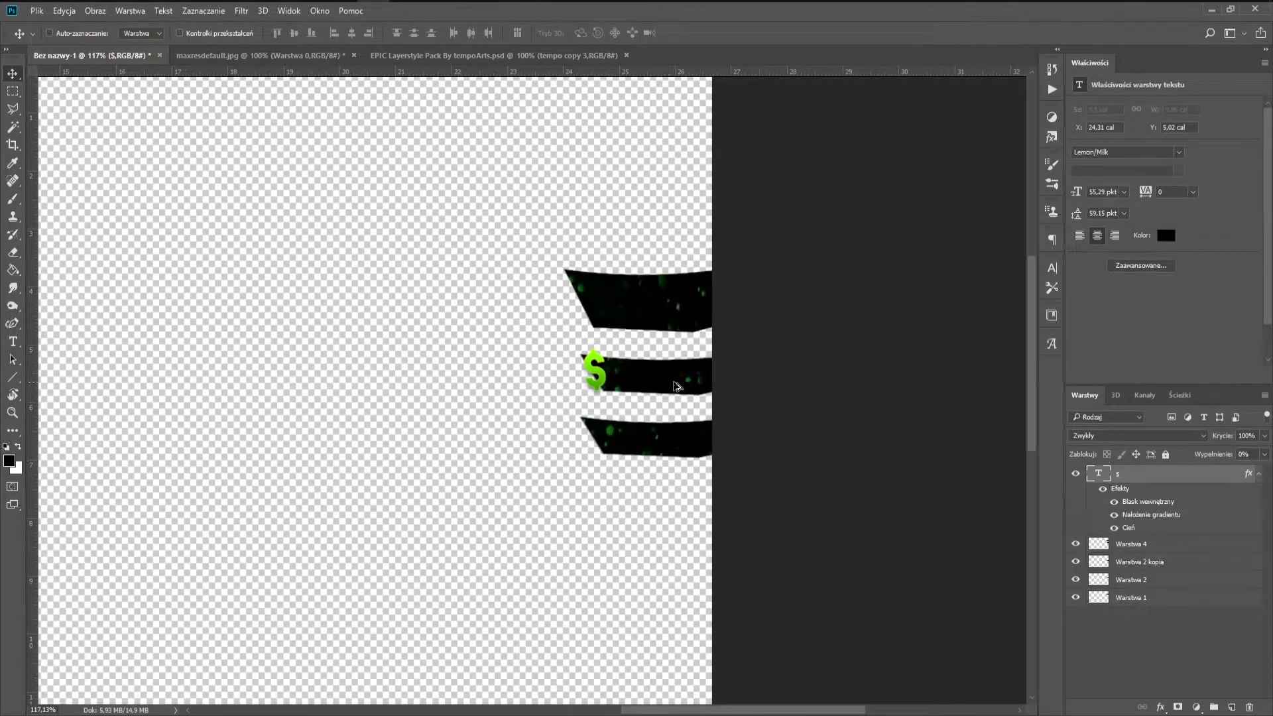
scroll(683, 394, "up", 1)
Step: Open the $ layer's style settings and enlarge its Inner Glow size
double_click(1176, 486)
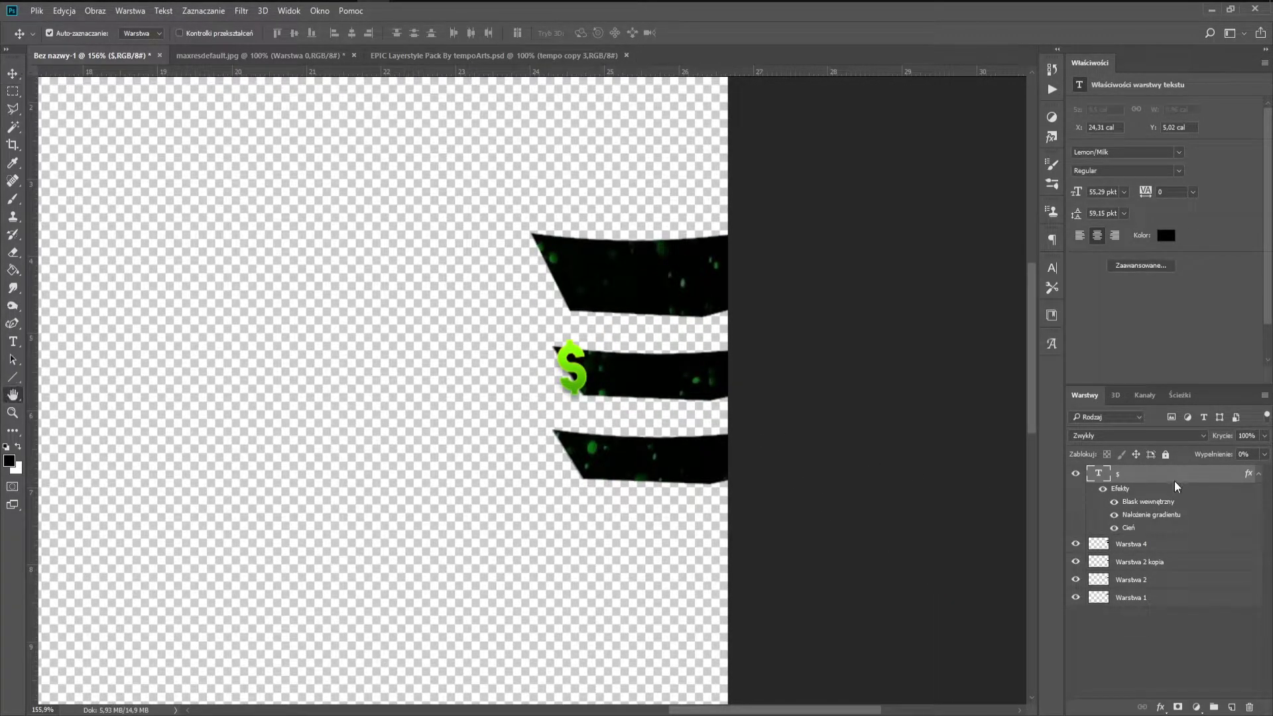
left_click_drag(514, 106, 889, 142)
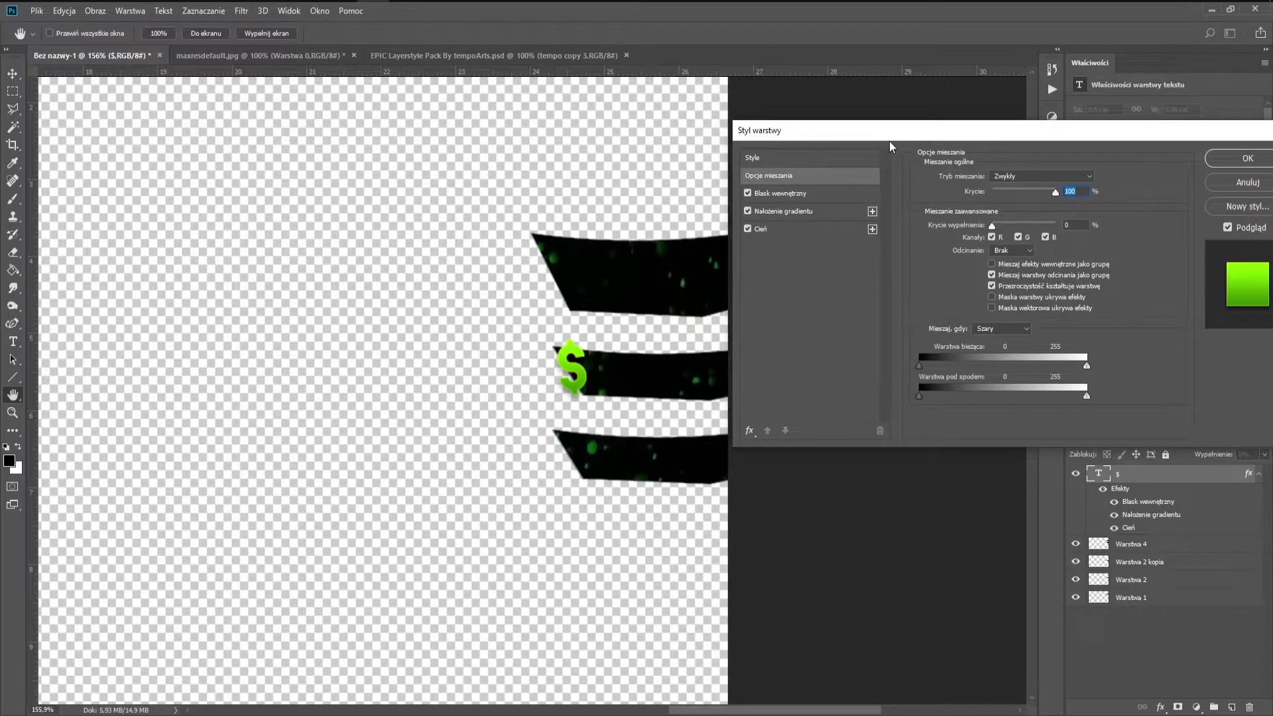
left_click(822, 195)
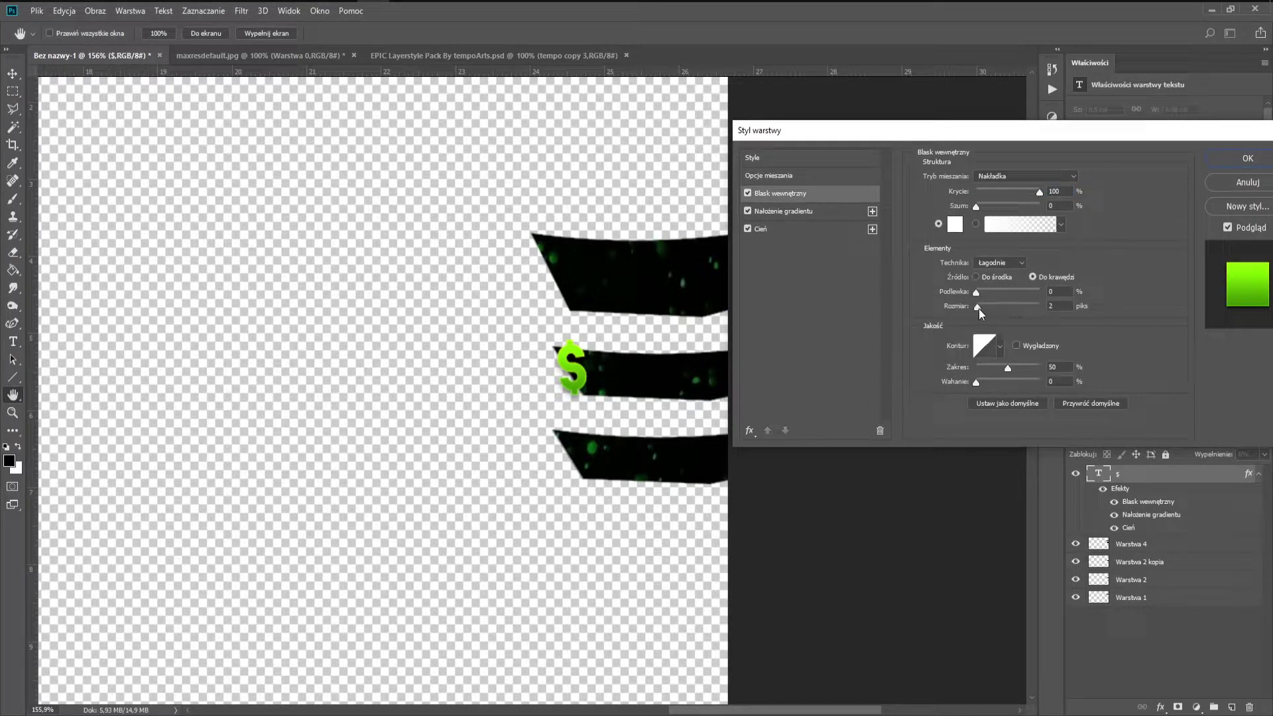
left_click_drag(981, 312, 985, 313)
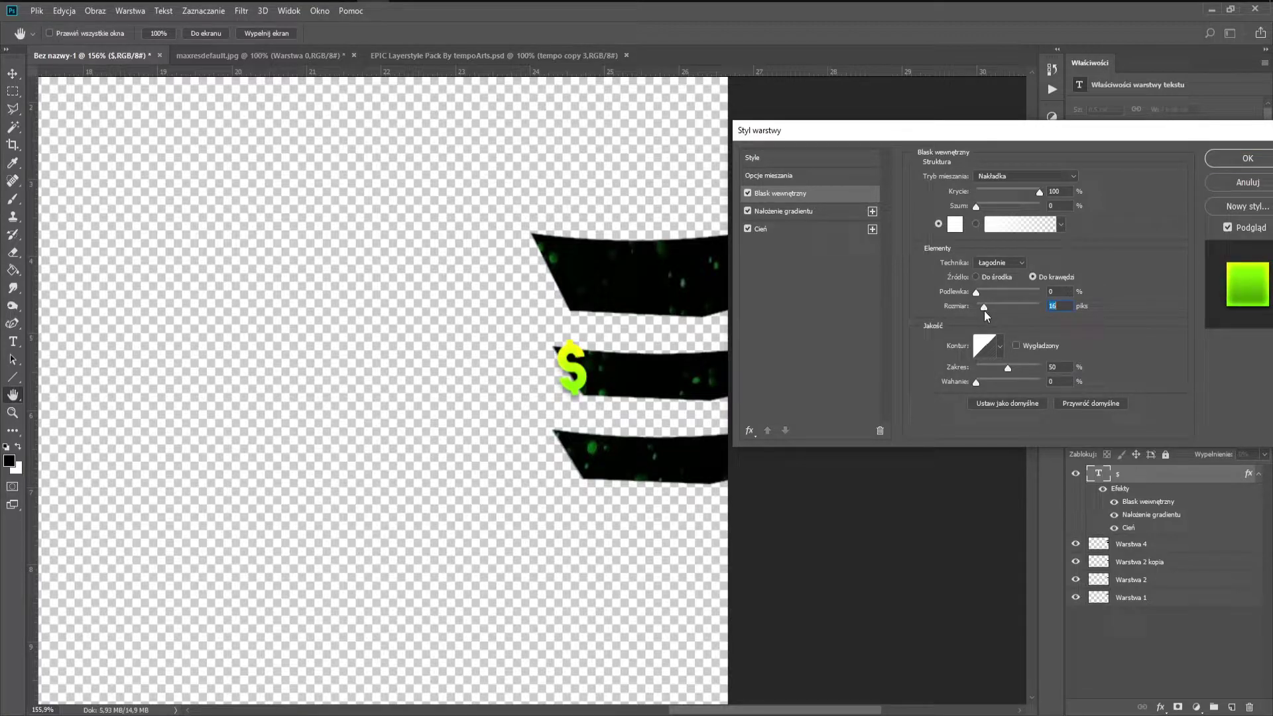
left_click_drag(1045, 136, 993, 123)
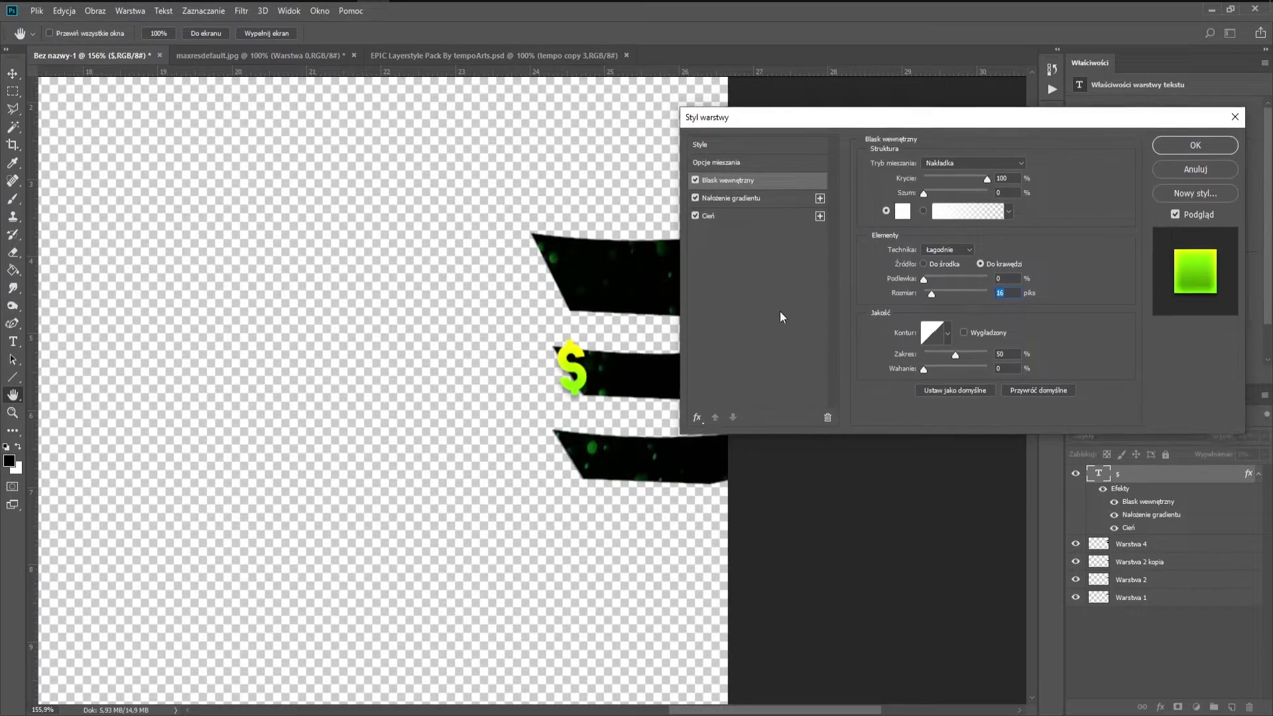
Step: Show all effects and set the Drop Shadow to Normal mode with a wider spread
left_click(697, 418)
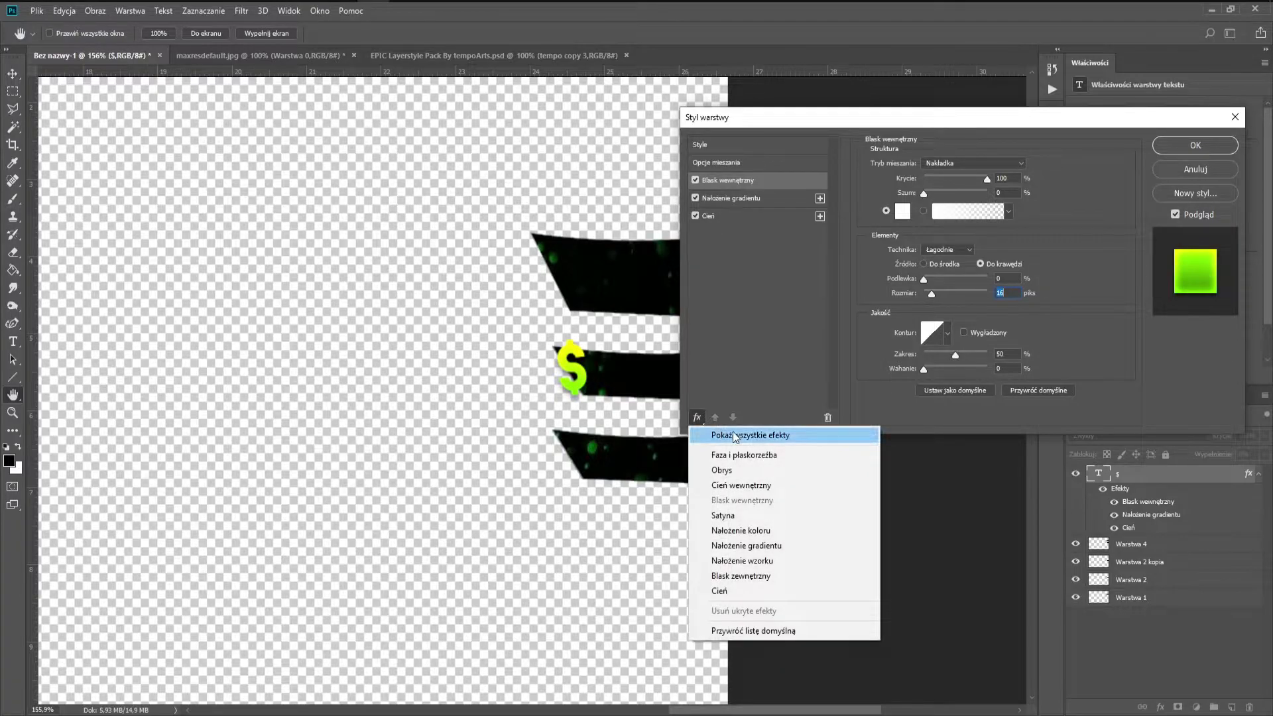
left_click(812, 441)
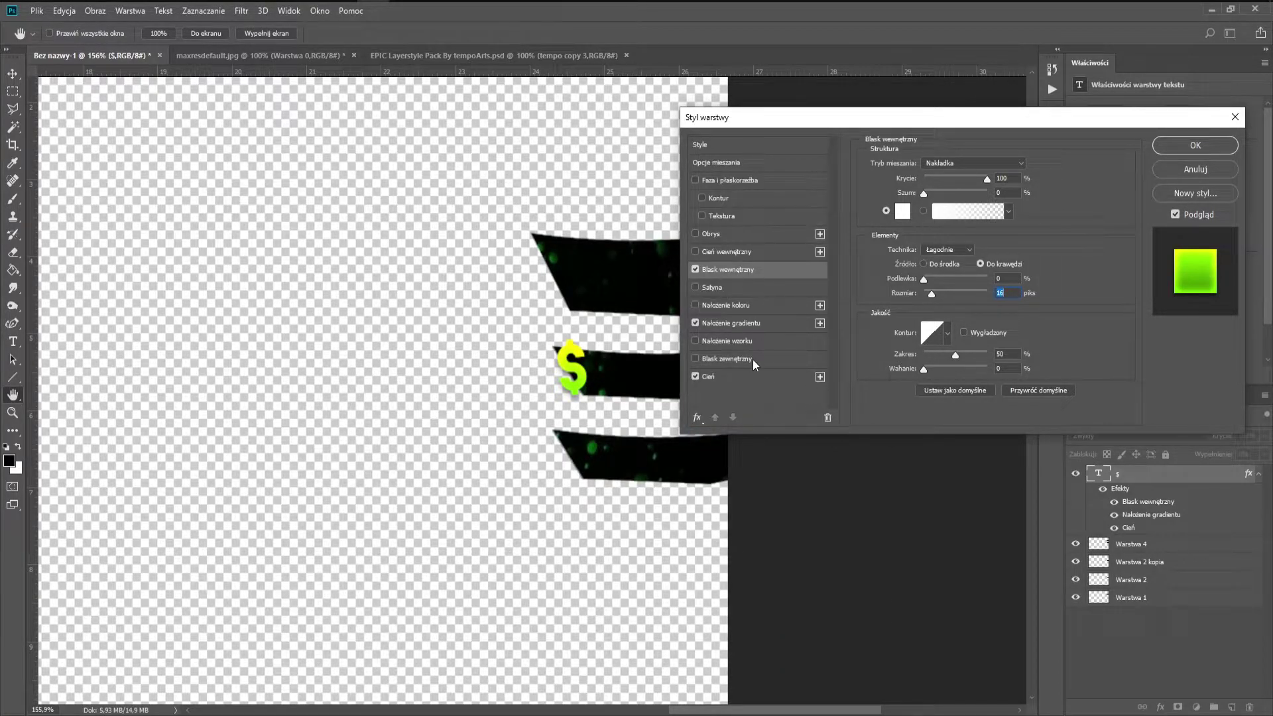
left_click(742, 380)
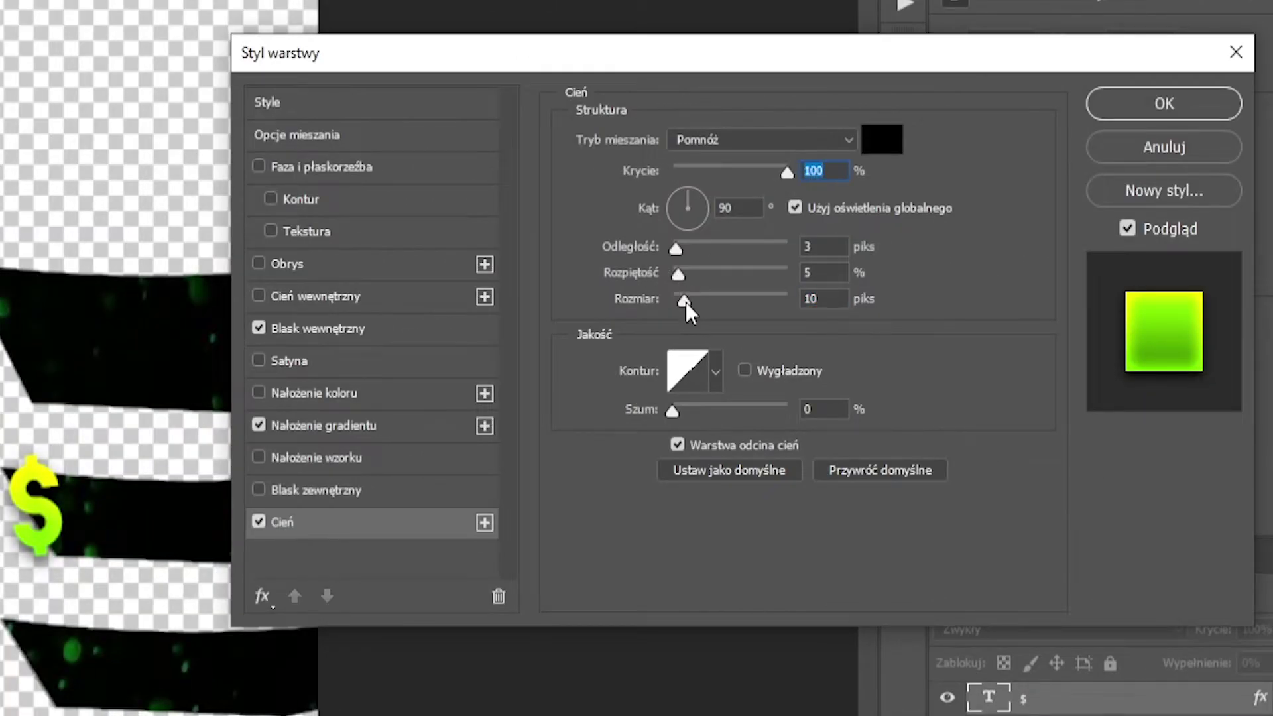
left_click(762, 139)
left_click(702, 157)
left_click_drag(677, 274, 687, 275)
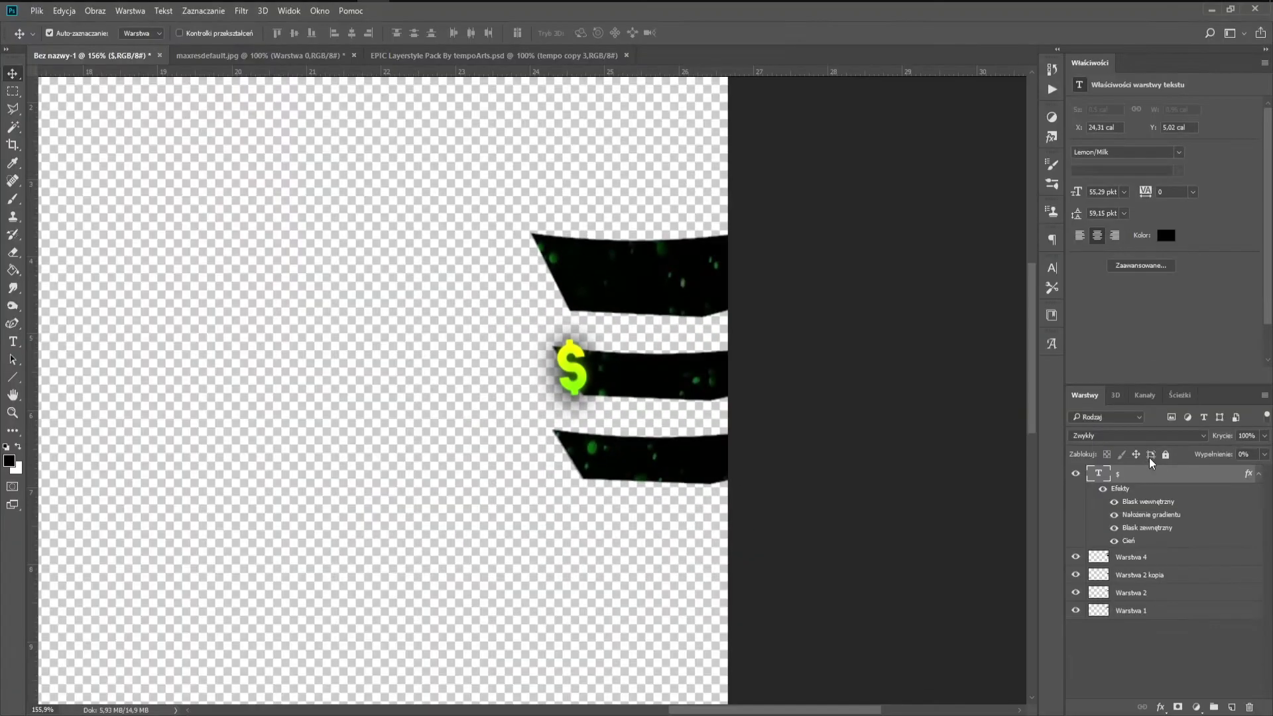
Step: Duplicate the glowing $ sign and move the copy to the bottom banner's left end
key("ctrl+j")
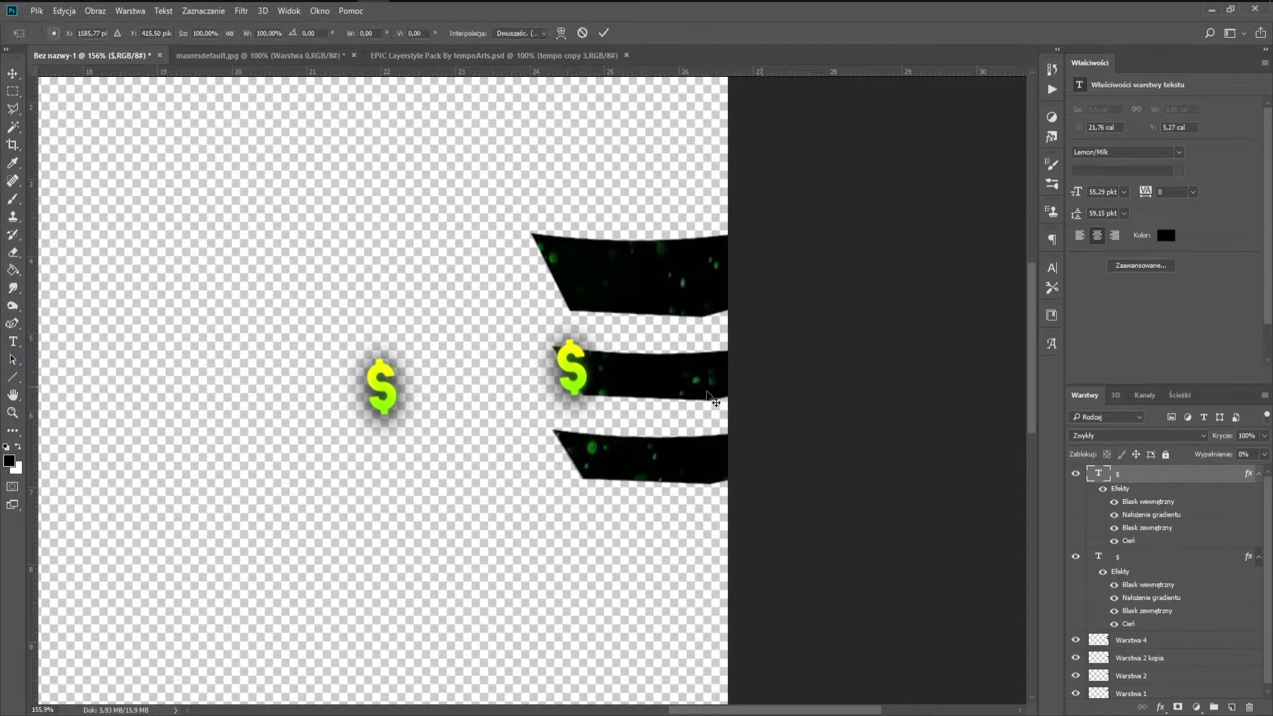
key("ctrl+t")
mouse_move(436, 437)
left_mouse_down()
mouse_move(519, 481)
mouse_move(602, 490)
left_mouse_up()
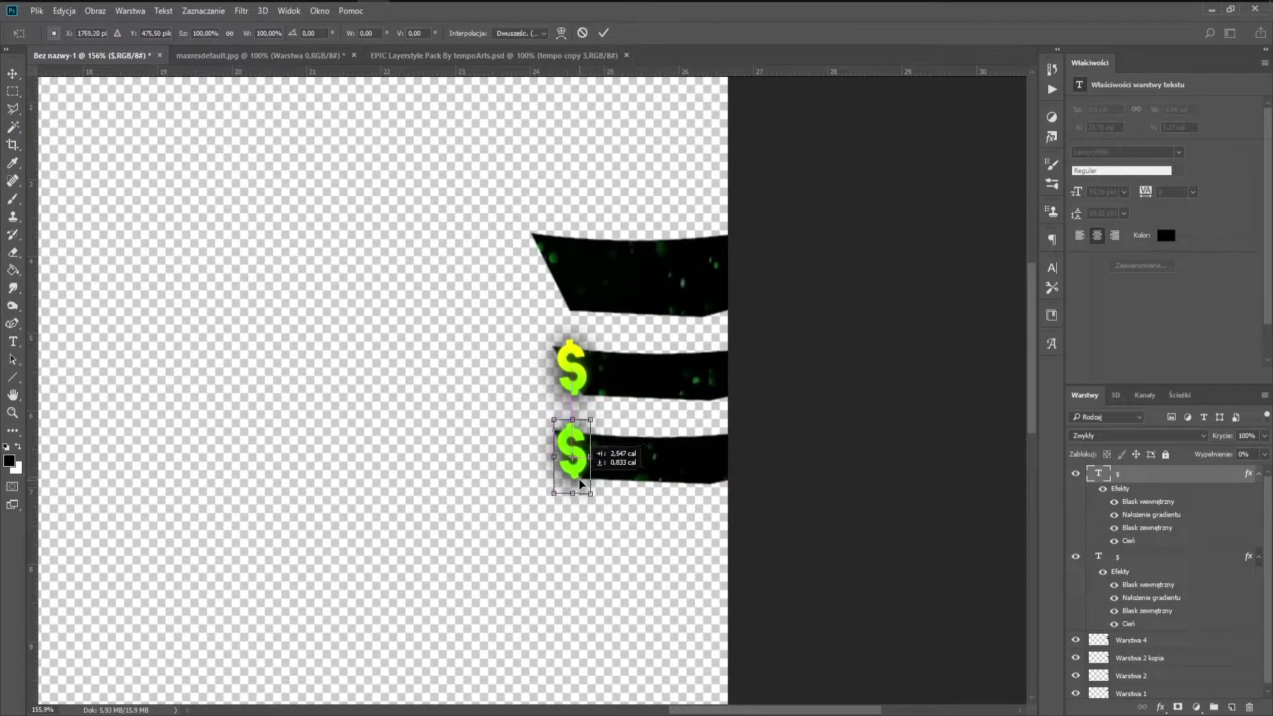
key("Return")
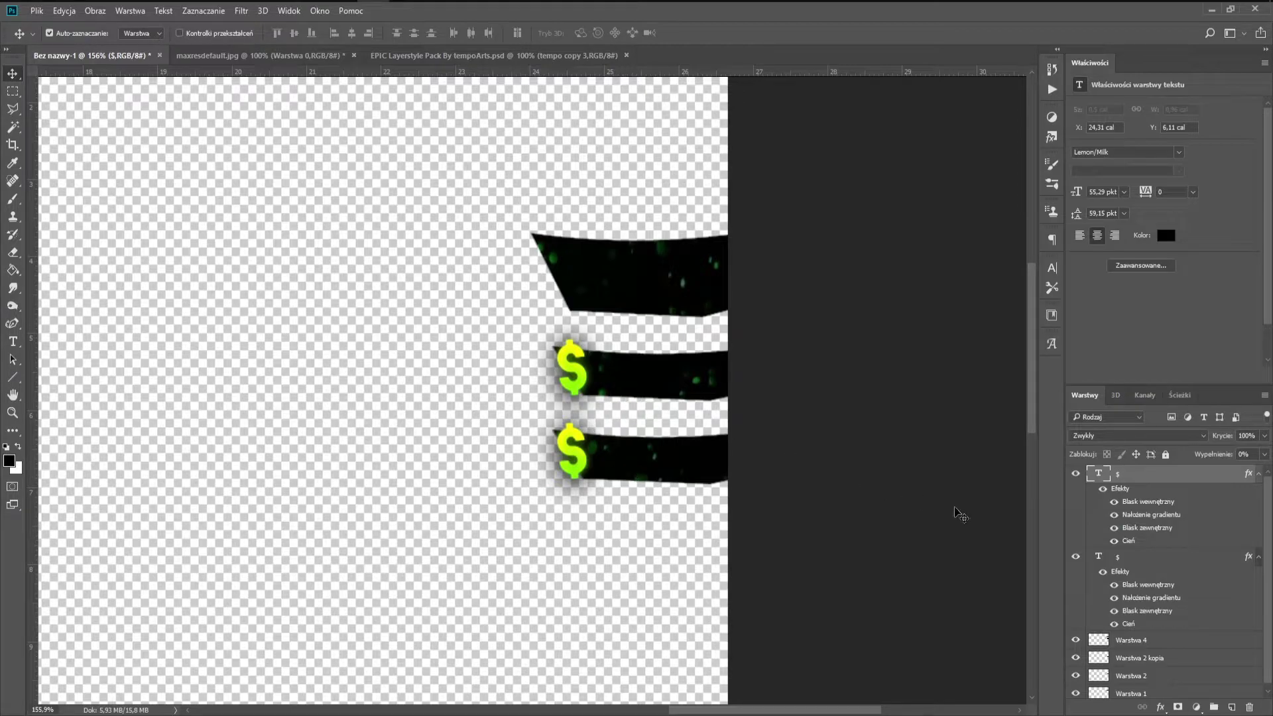
Step: Collapse the effects lists of both $ sign layers in the Layers panel
left_click(1259, 558)
left_click(1259, 474)
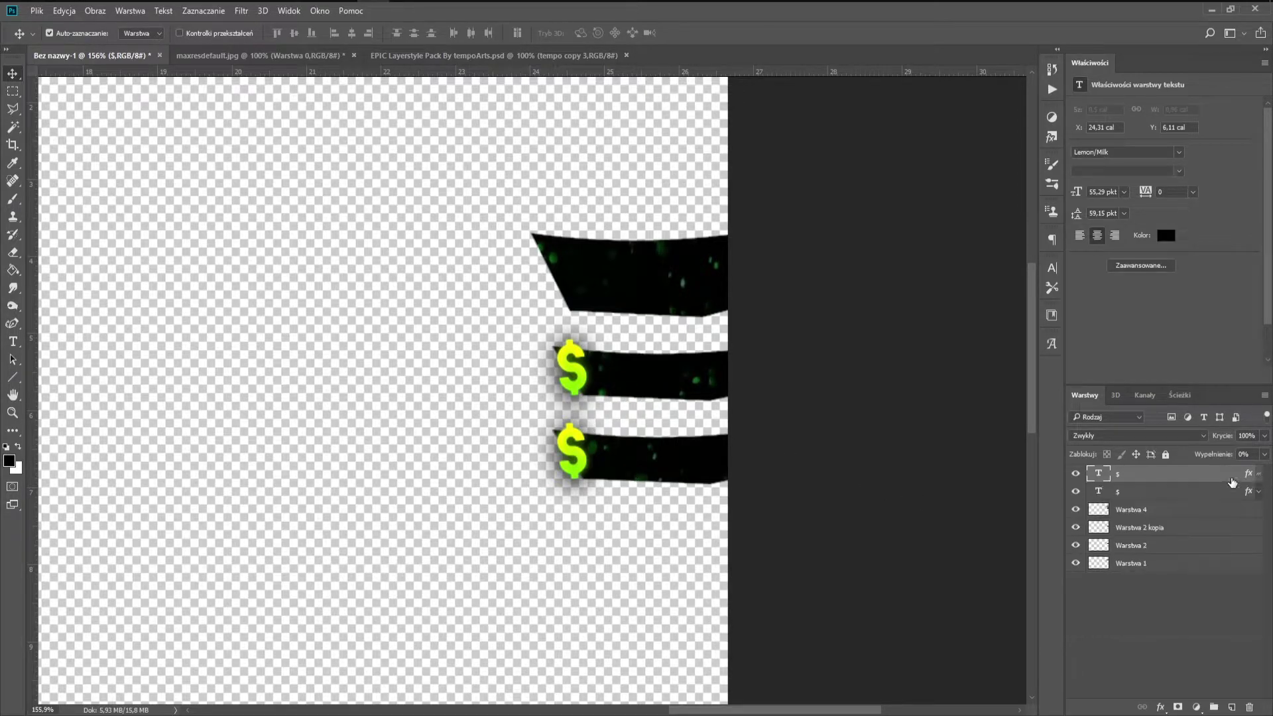
scroll(700, 381, "up", 1)
scroll(690, 380, "up", 1)
Step: Draw a lightning-bolt path at the top banner's left corner on a new layer and fill it
scroll(669, 377, "up", 1)
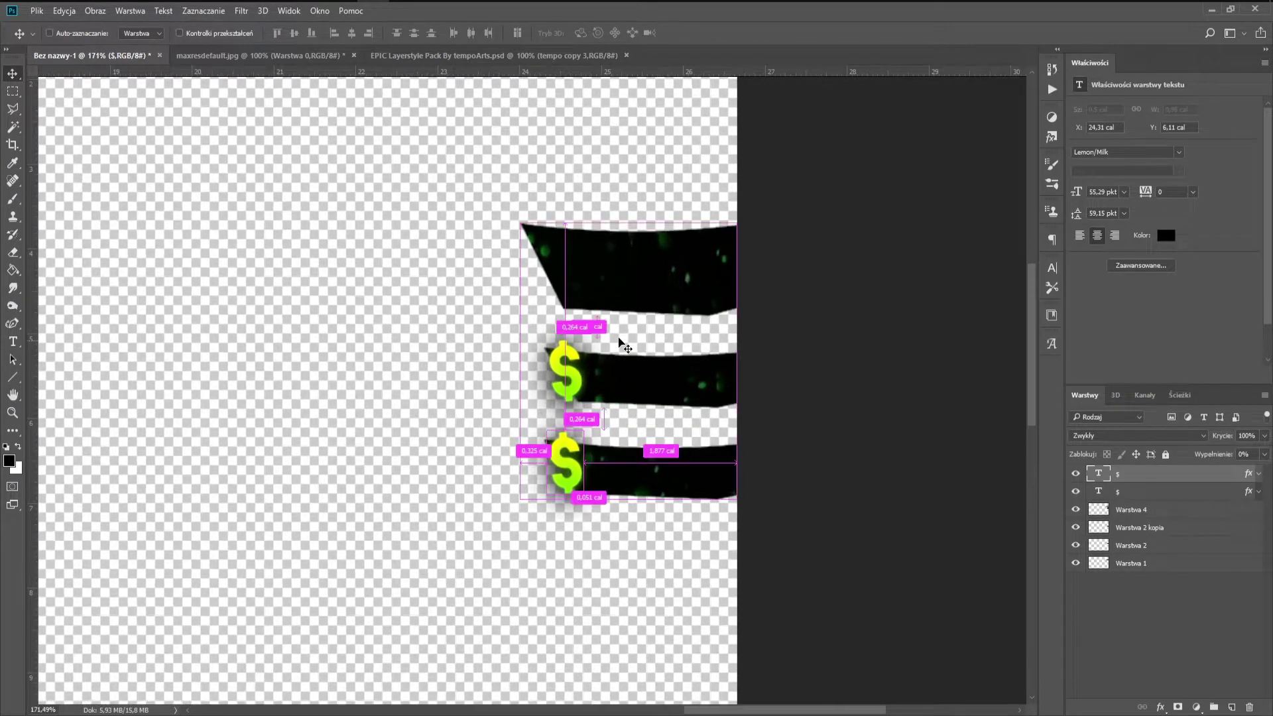
left_click(13, 326)
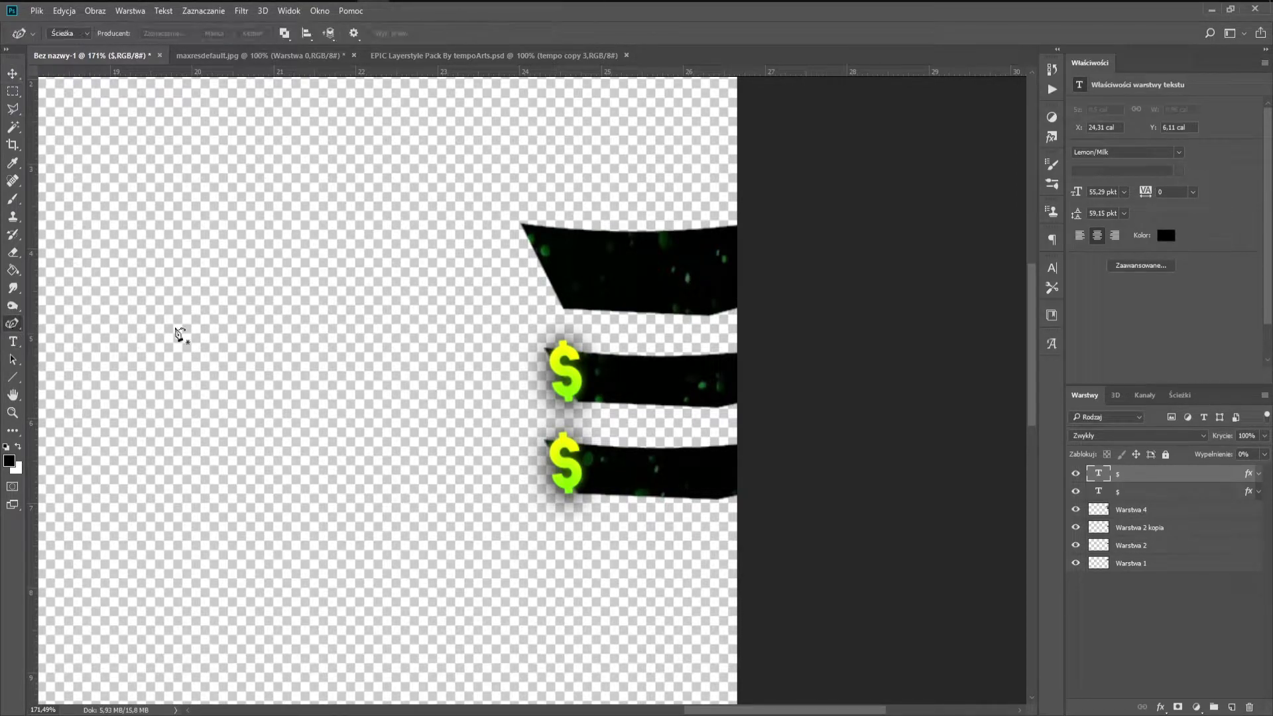
left_click(1231, 708)
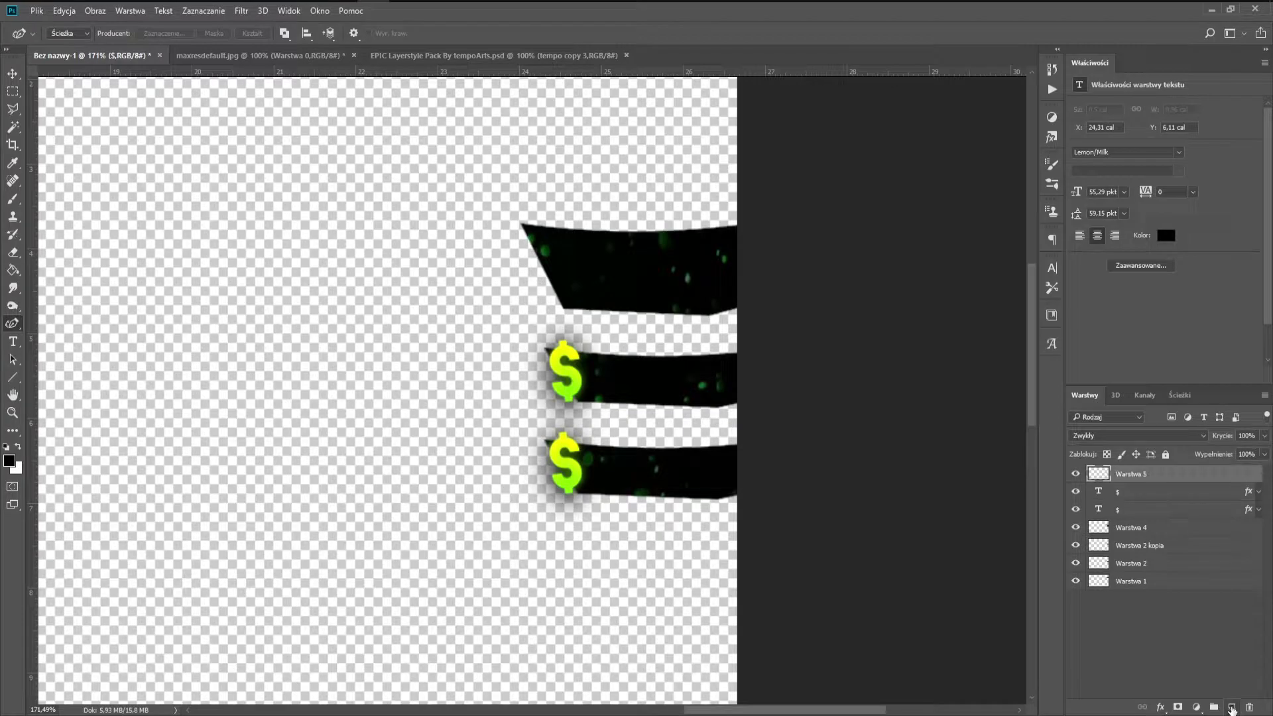
left_click_drag(522, 224, 546, 224)
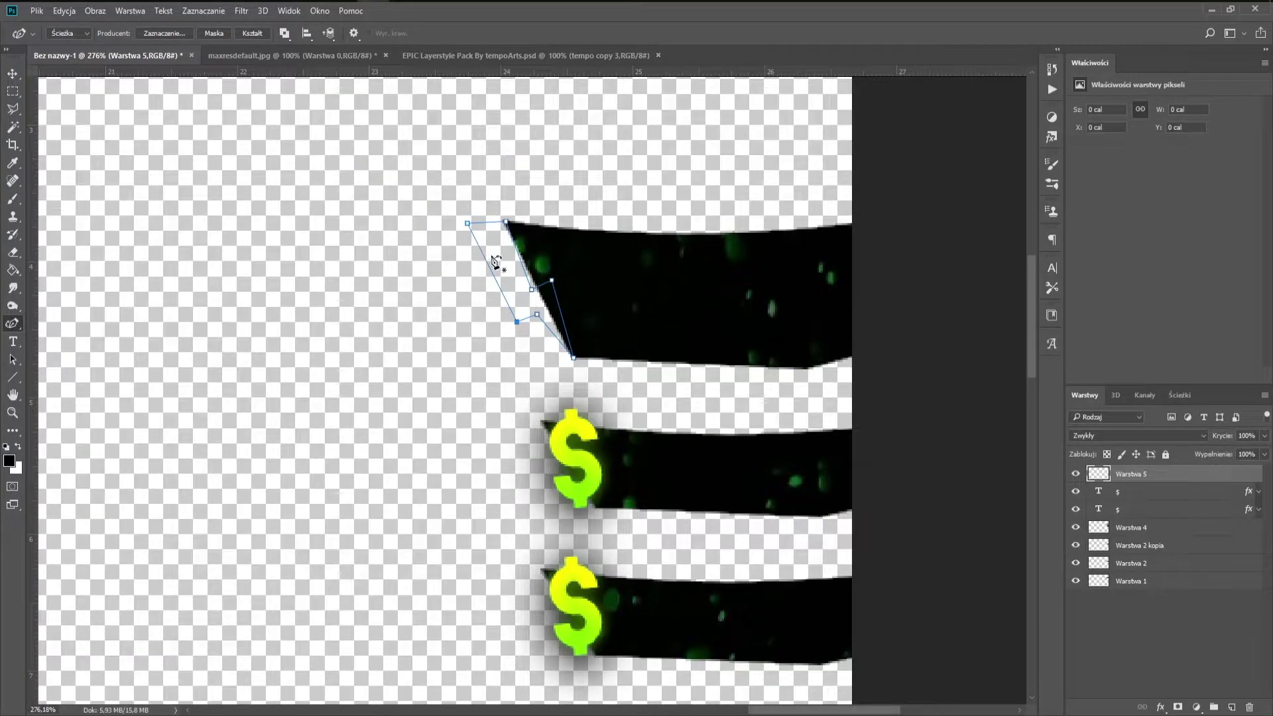
right_click(498, 258)
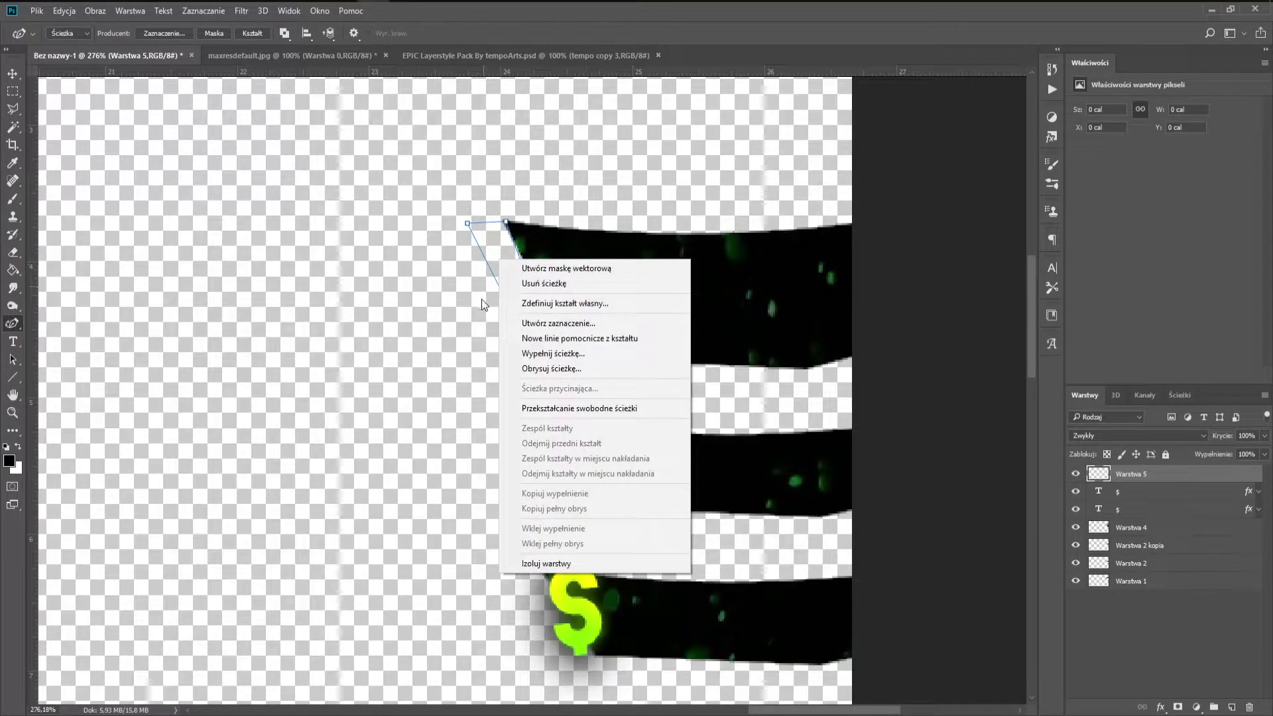
left_click(552, 354)
left_click(744, 182)
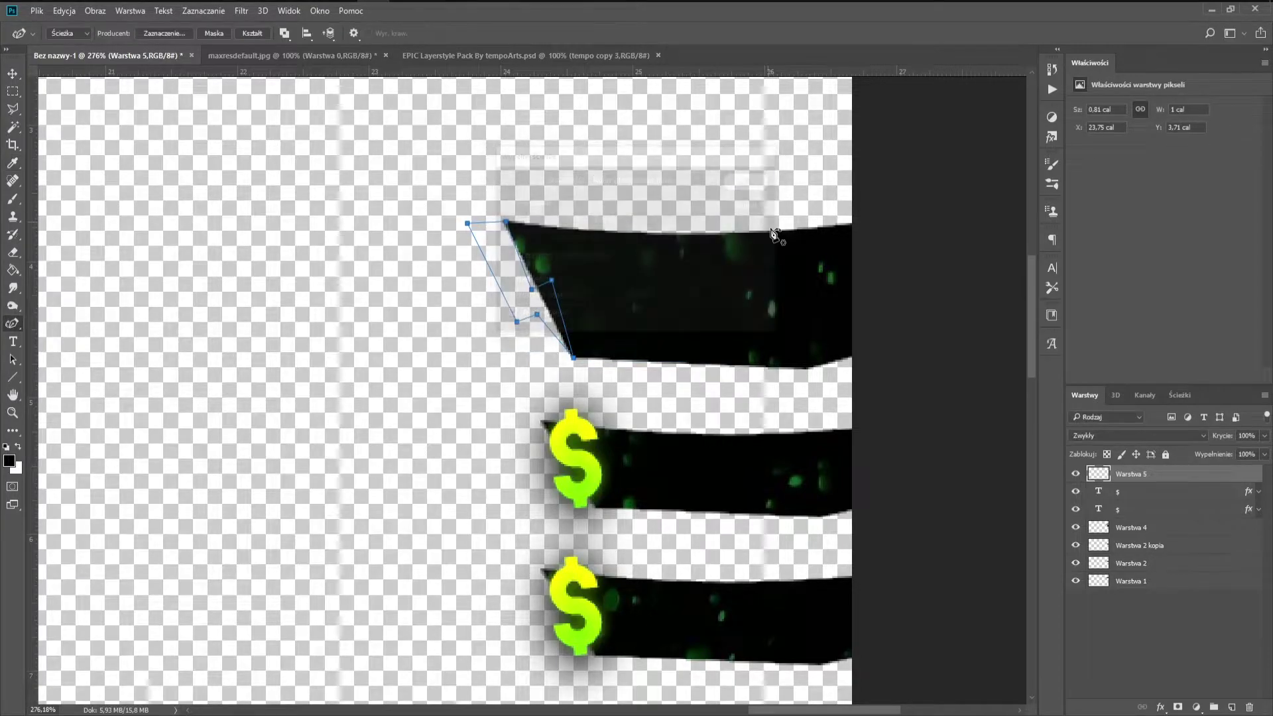
Step: Paste the green glow style onto the bolt and tilt it about 3.7°
right_click(1185, 473)
left_click(1047, 411)
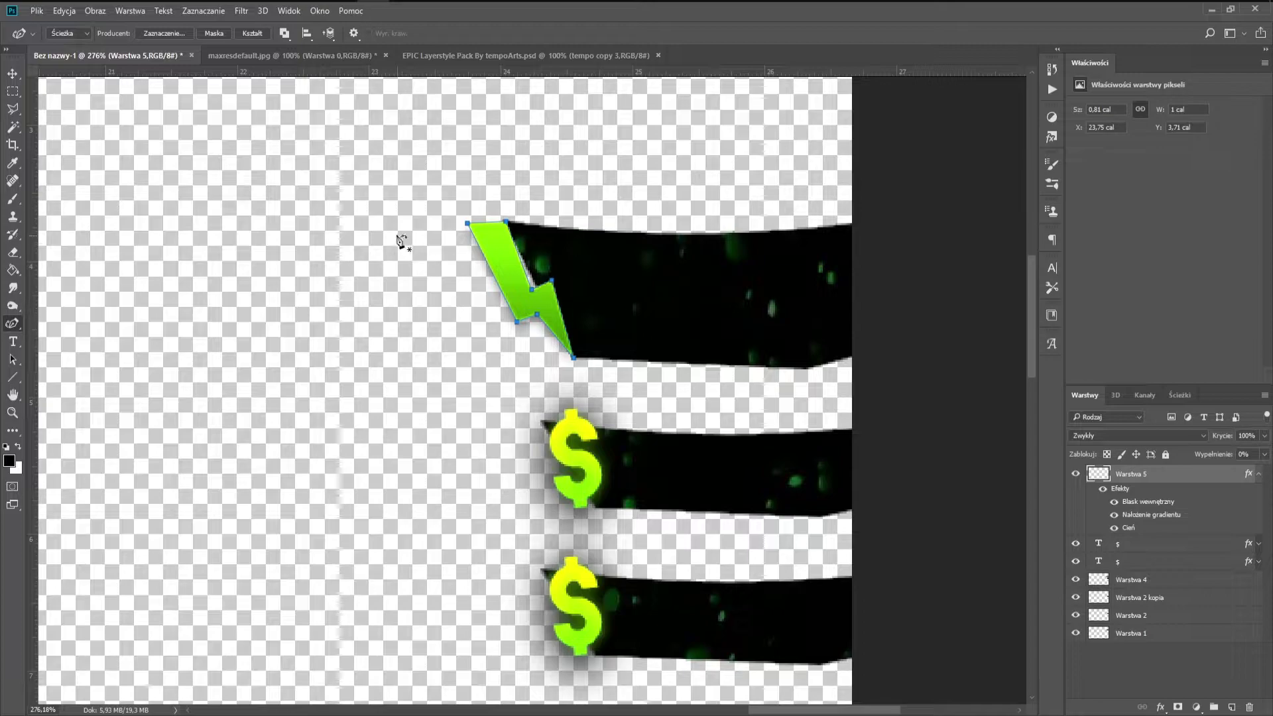
key("Escape")
key("ctrl+t")
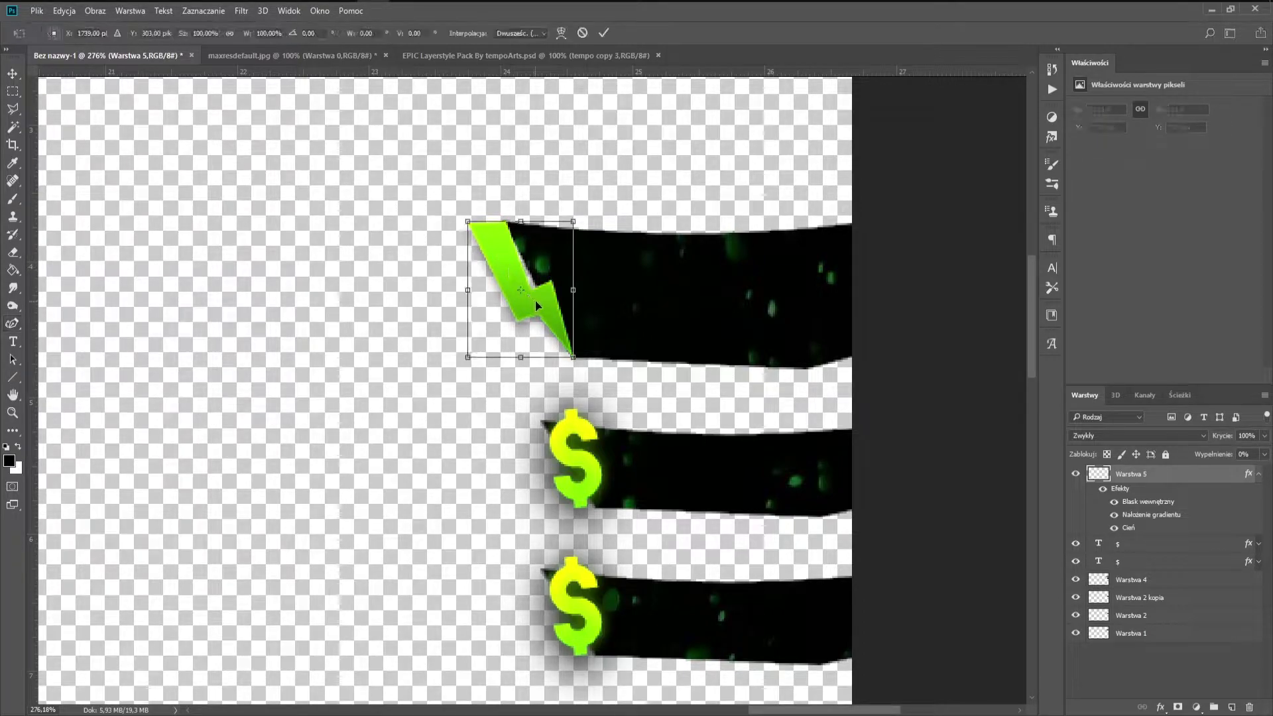
left_click_drag(535, 300, 611, 304)
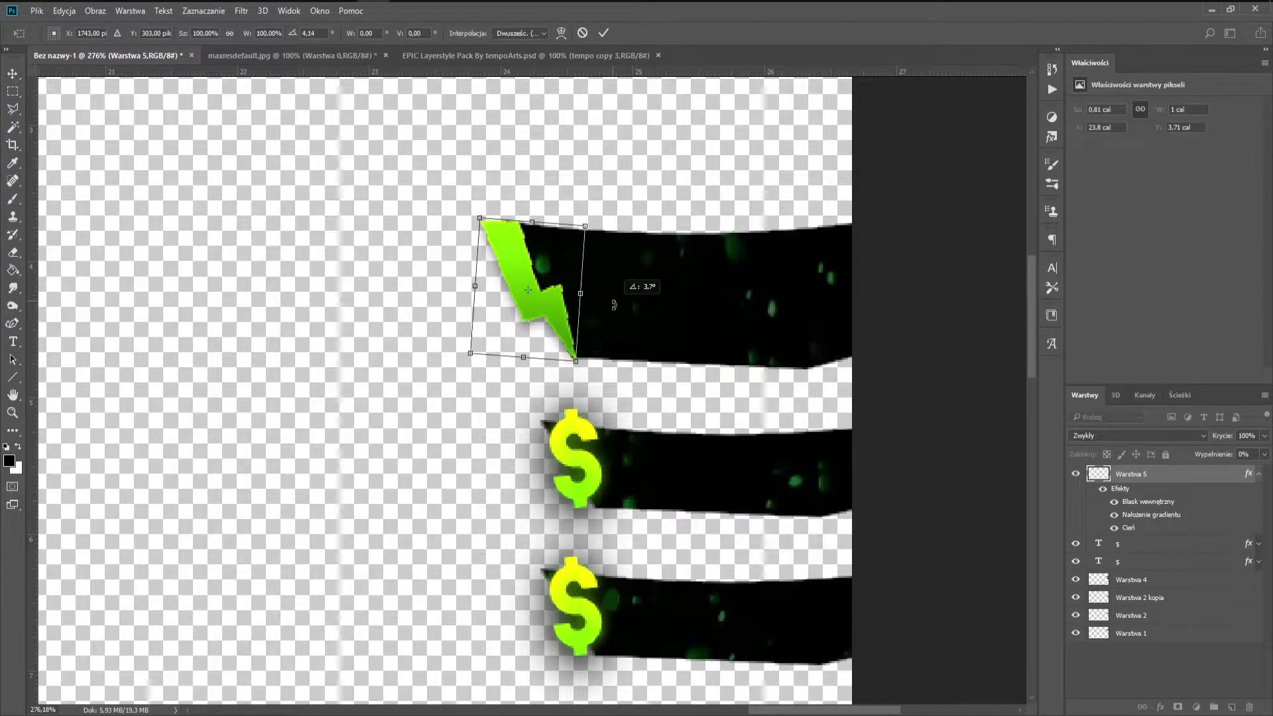
key("Return")
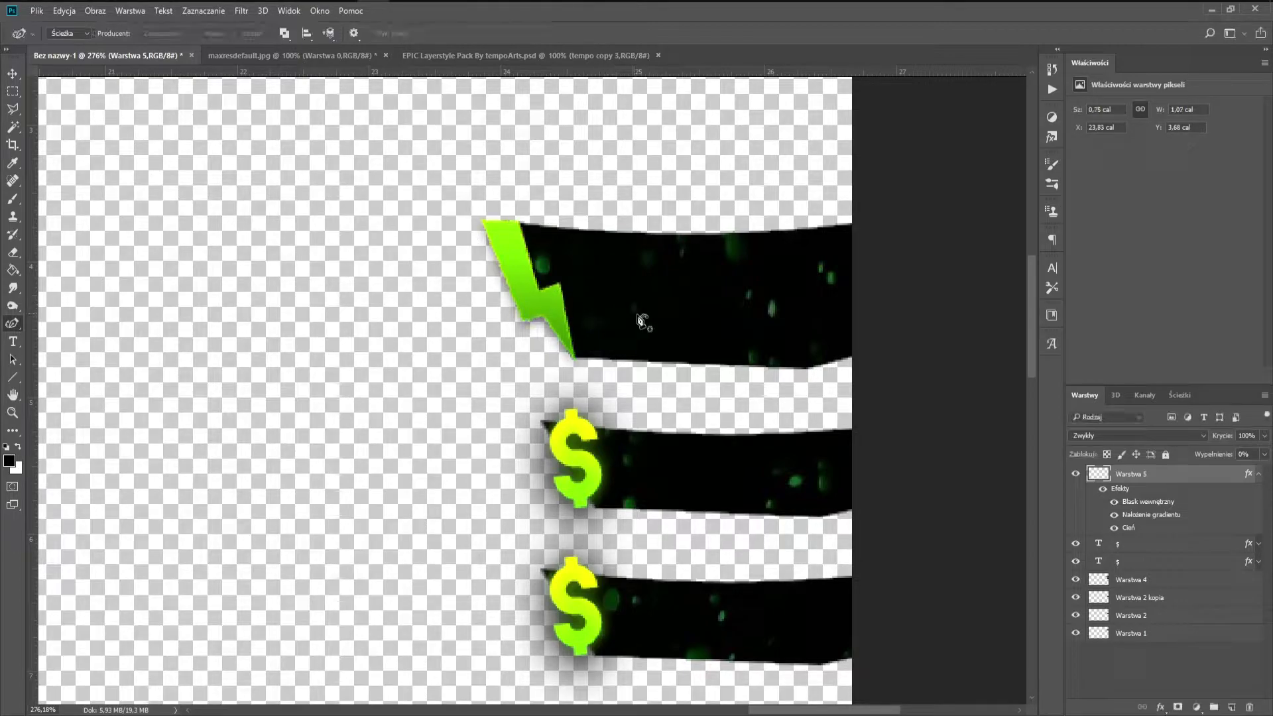
Step: Review the bolt's layer effects and close Layer Style without changes
scroll(878, 451, "down", 4)
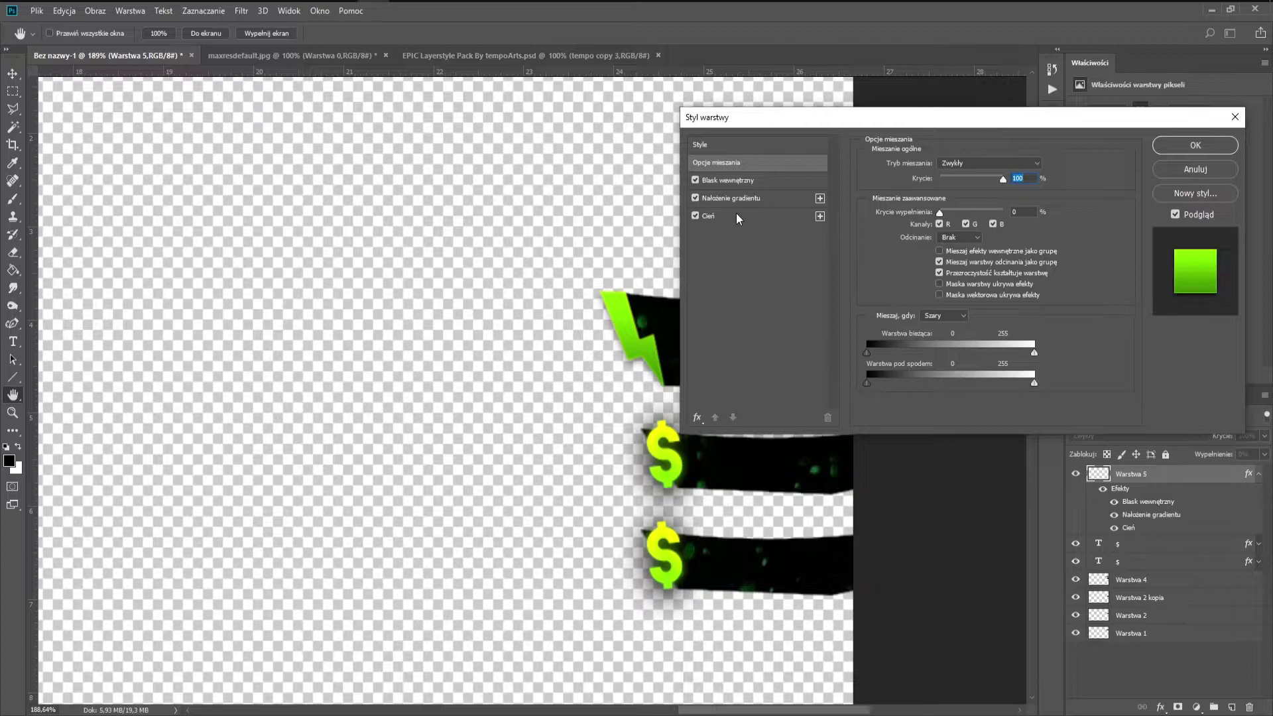
left_click(703, 416)
left_click(719, 435)
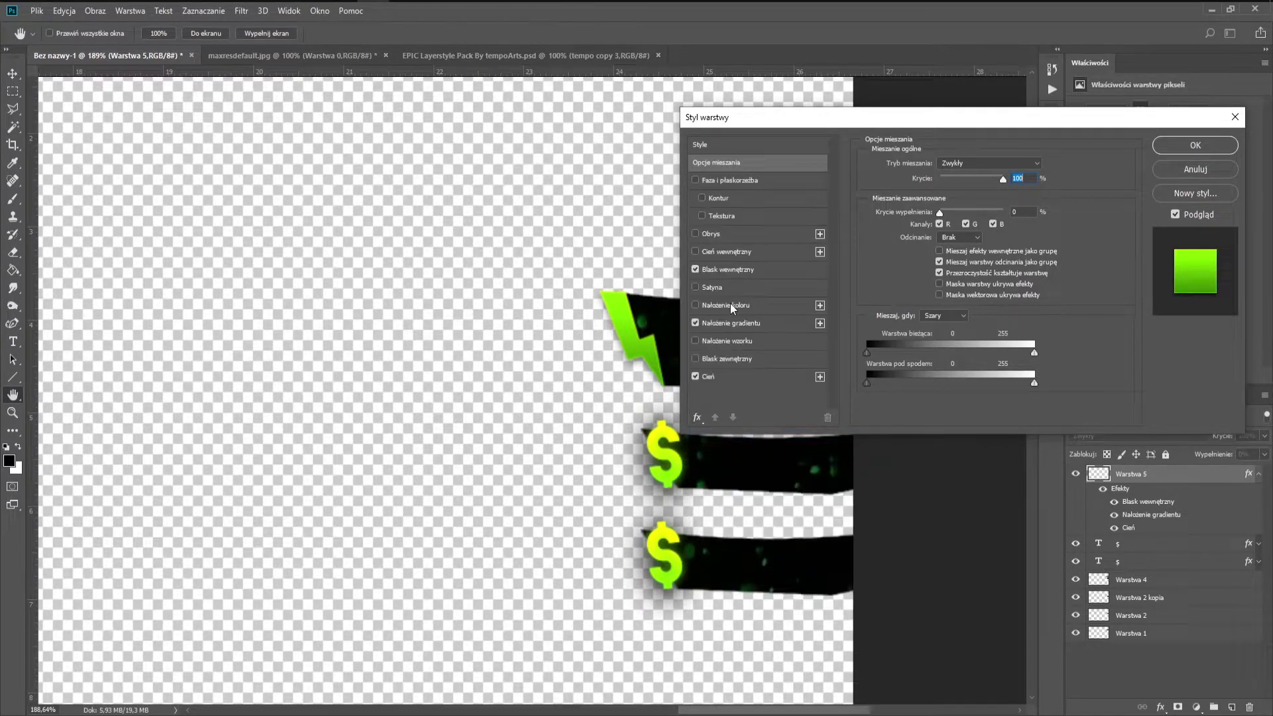
left_click(1205, 171)
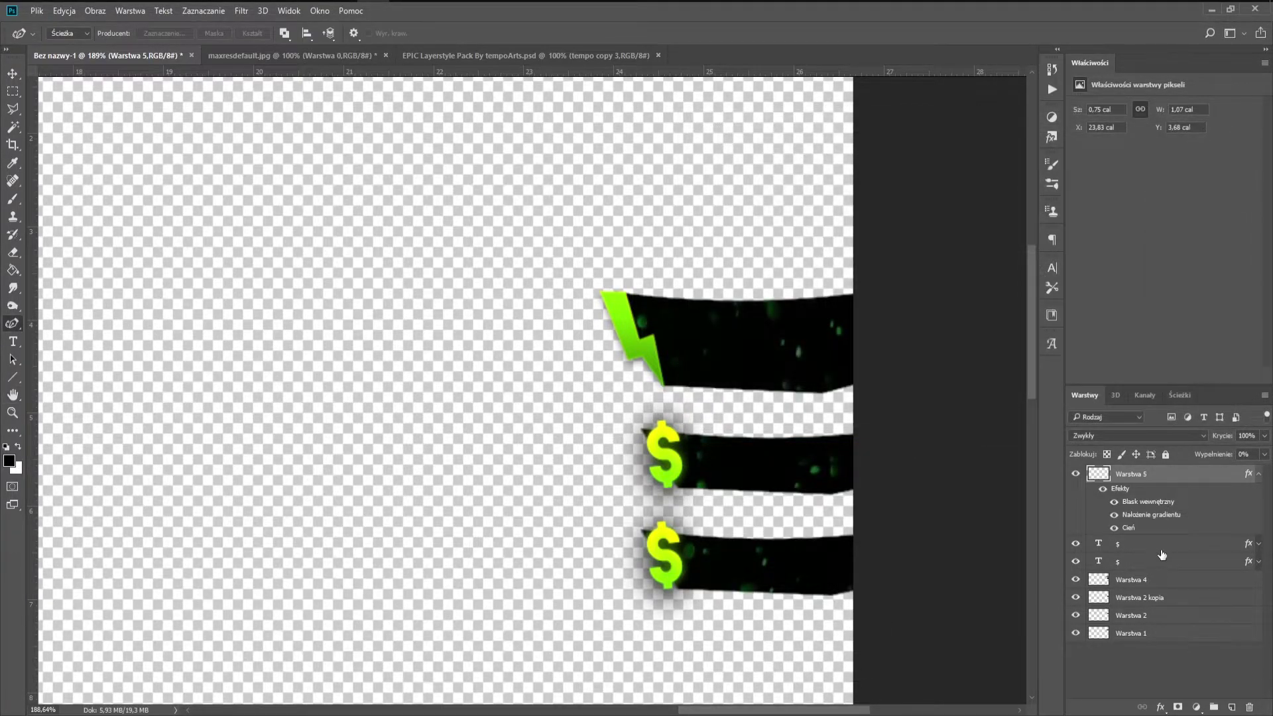
Step: Copy the upper $ text layer's style (Kopiuj styl warstwy) for the bolt layer Warstwa 5
right_click(1164, 544)
left_click(1015, 555)
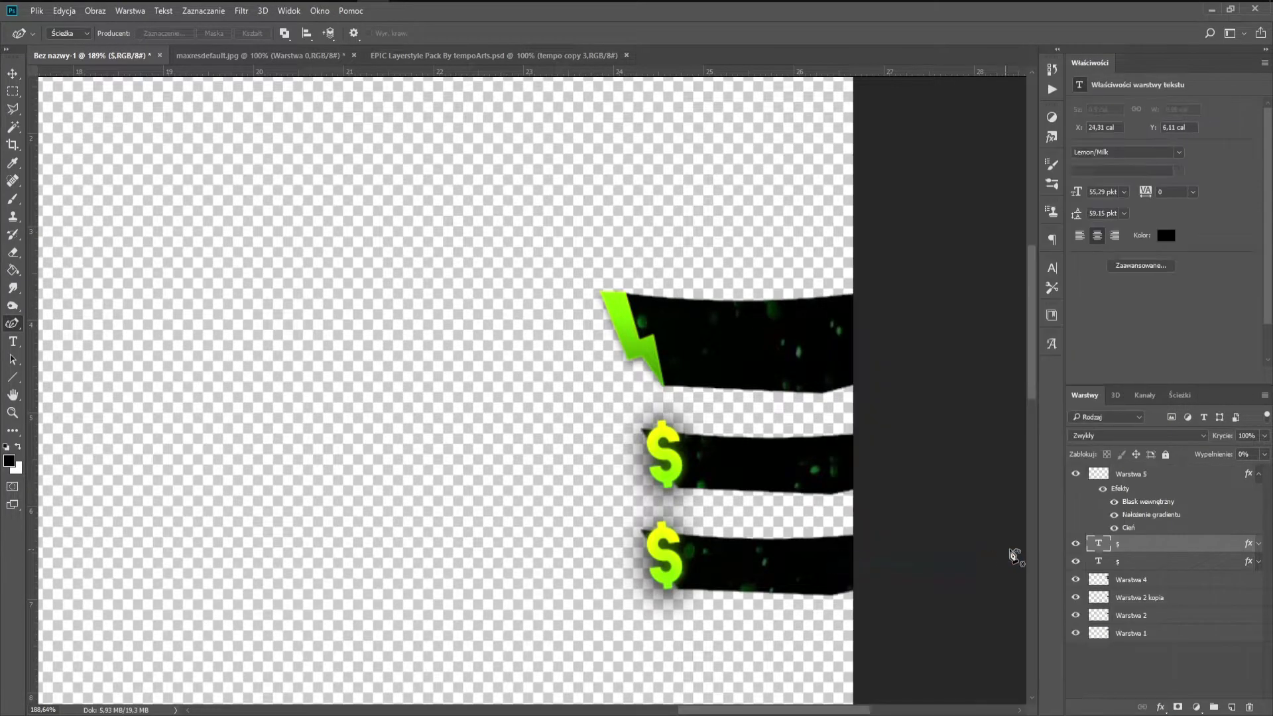
right_click(1187, 476)
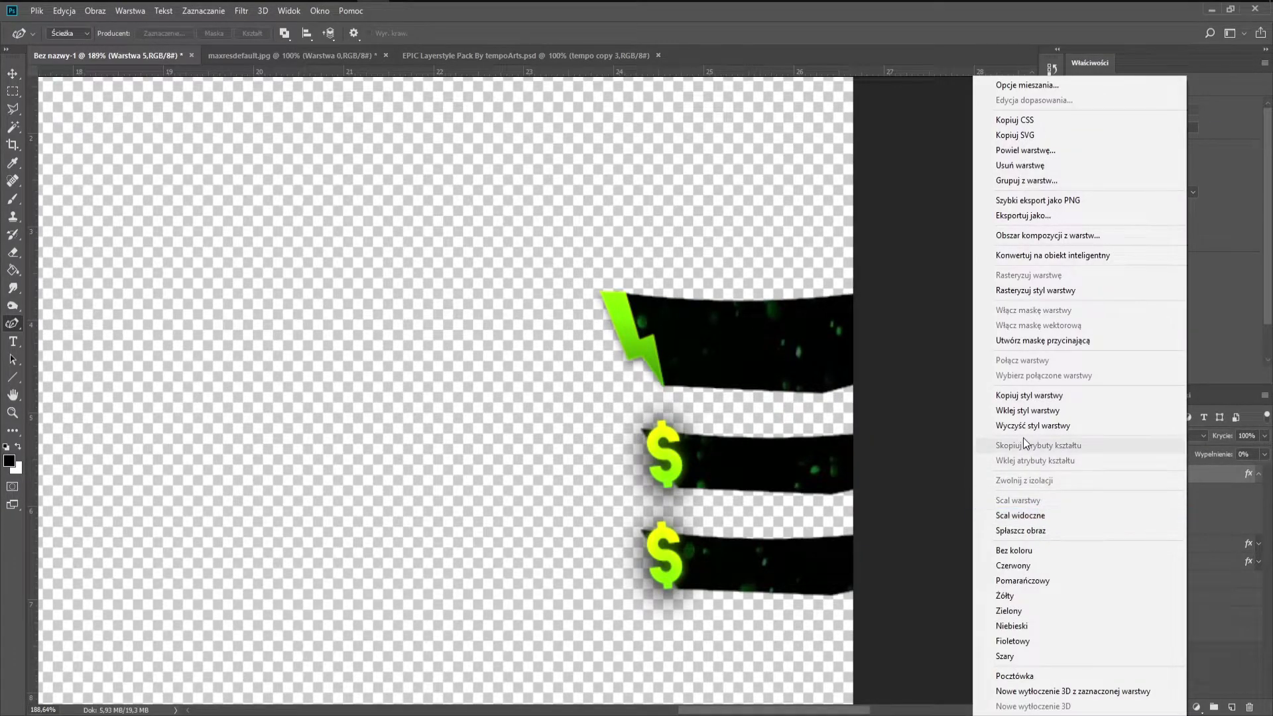
Step: Paste the $ sign's glow style (Wklej styl warstwy) onto the lightning bolt layer Warstwa 5
left_click(1067, 413)
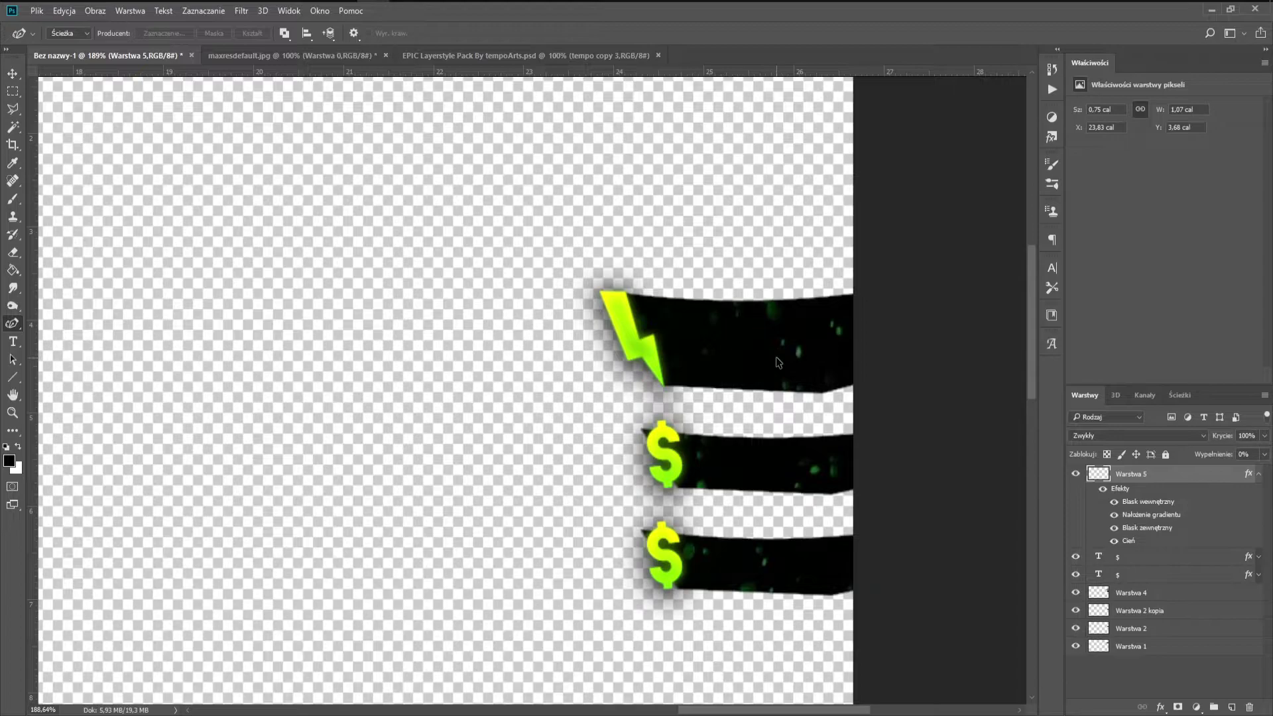
scroll(590, 199, "down", 3)
left_click(1127, 581)
Step: Identify the bottom banner layer Warstwa 2 kopia by toggling its eye and open its Layer Style
left_click(1079, 547)
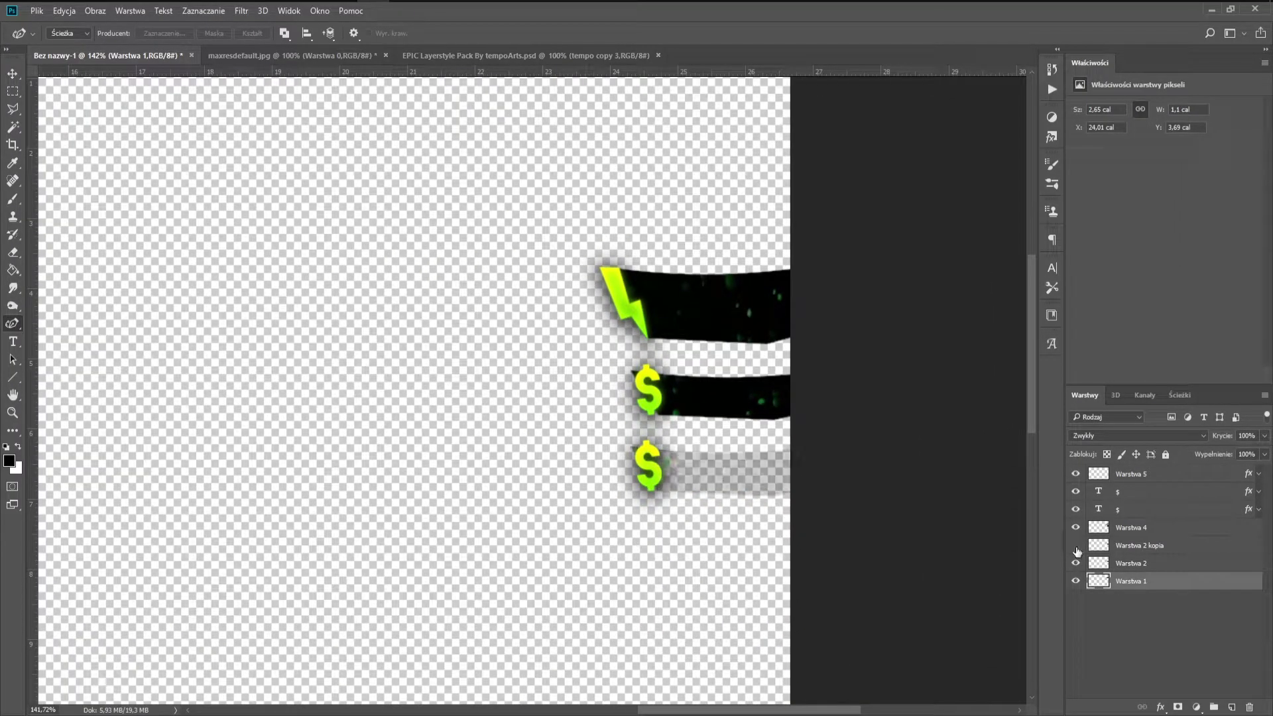
left_click(1103, 604)
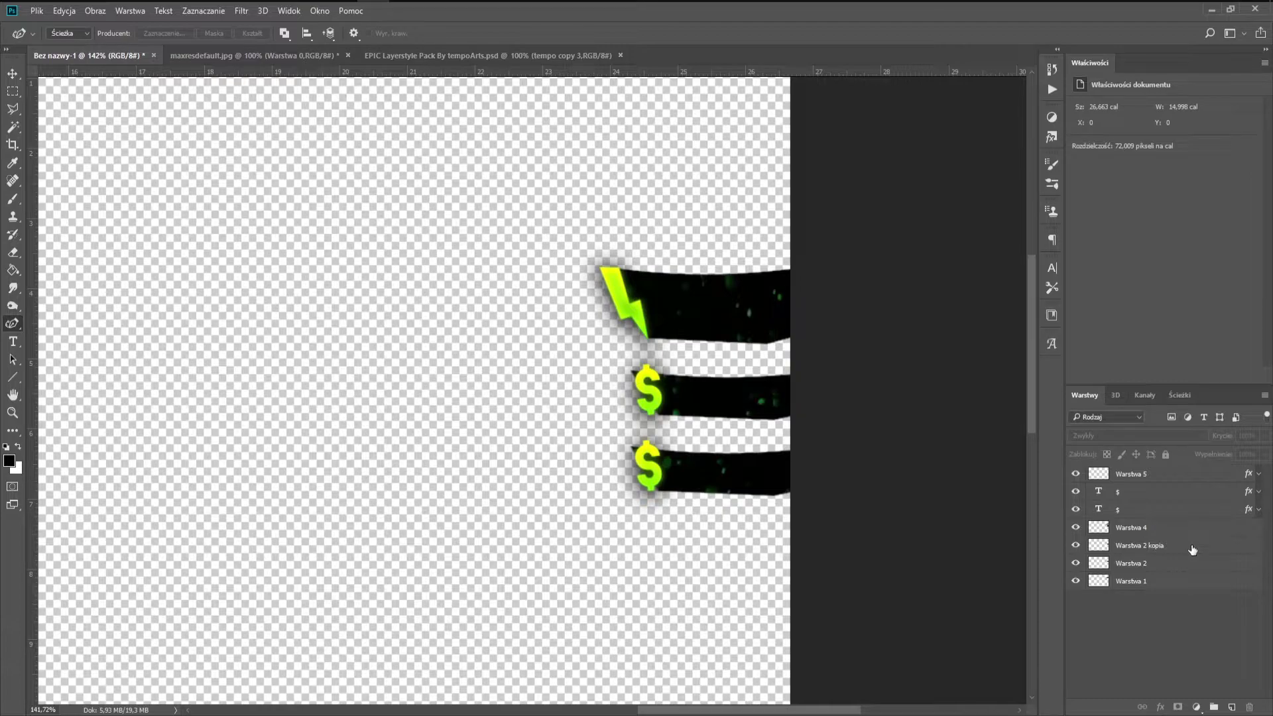
double_click(1193, 550)
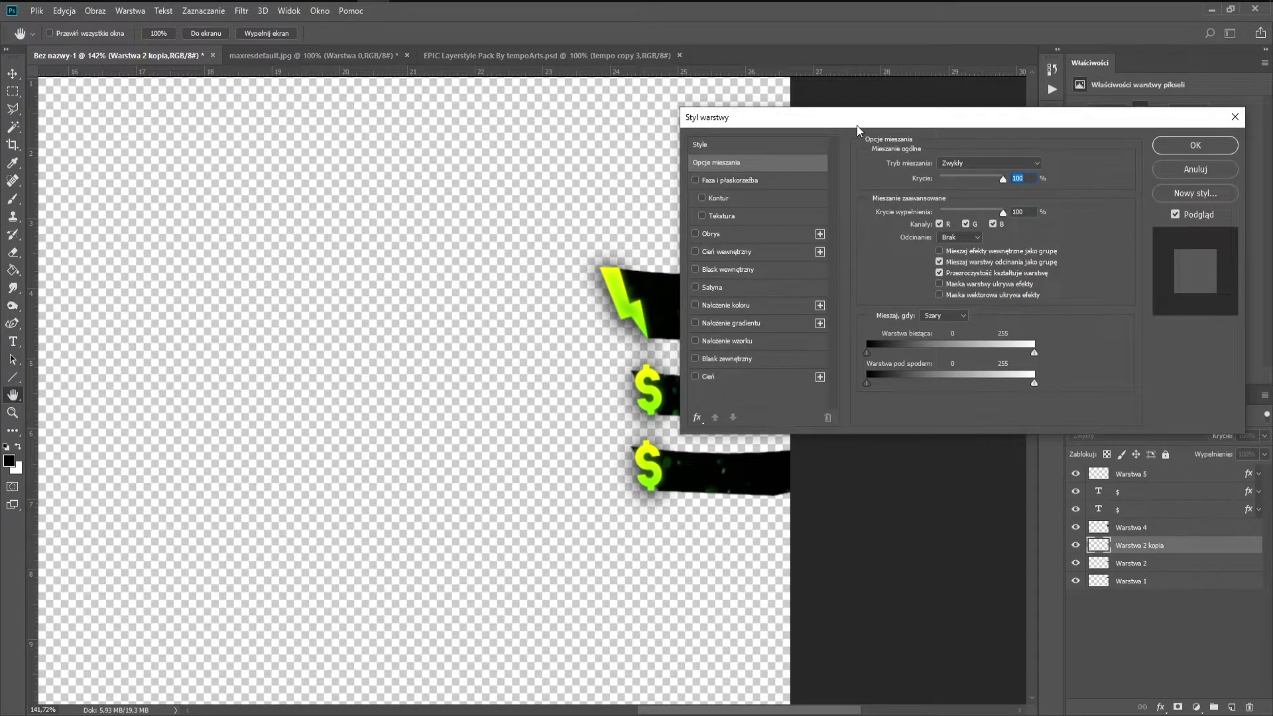
Step: Add an outside 3 px Obrys stroke to the bottom banner, colour 8af000 sampled from the $ sign
left_click_drag(857, 125, 976, 124)
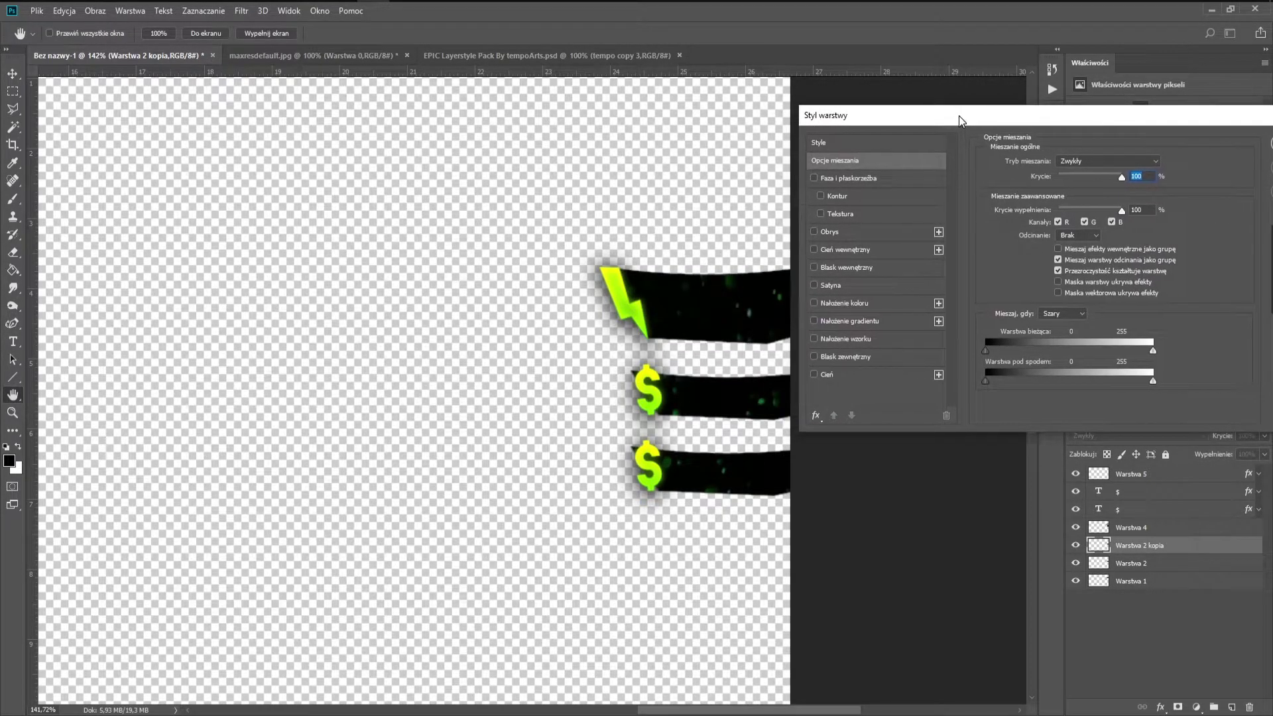
left_click(815, 232)
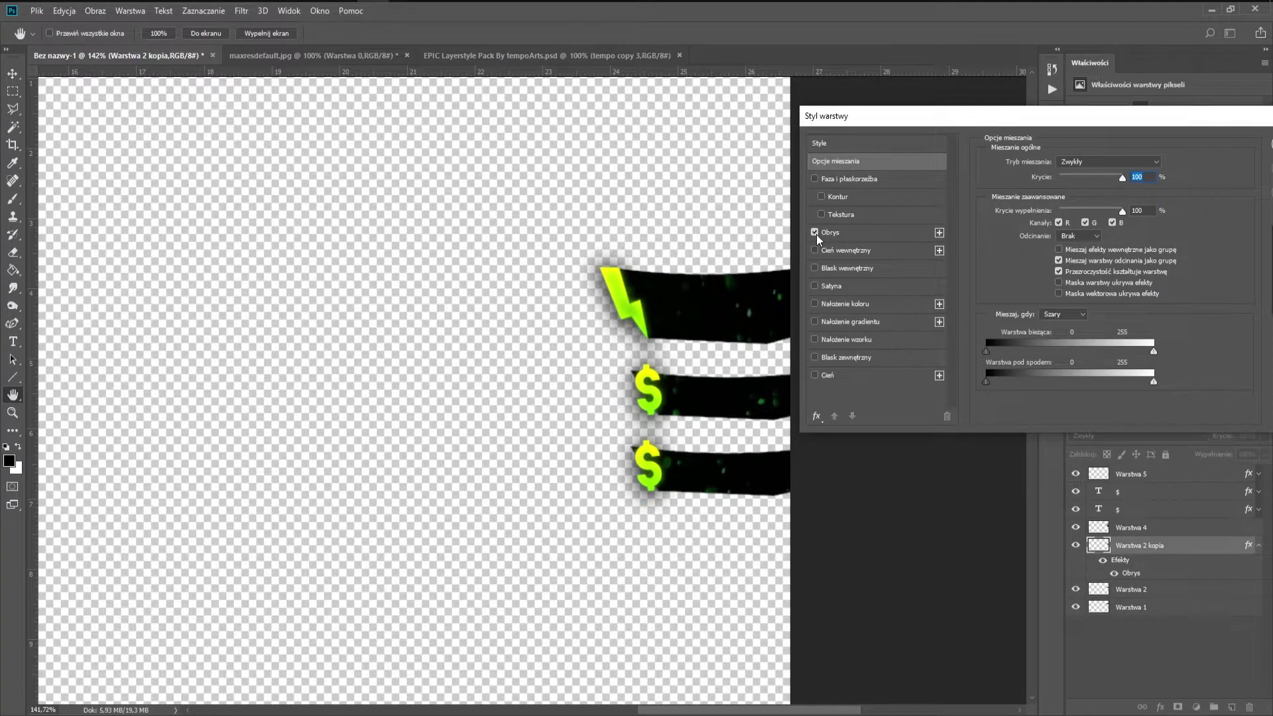
left_click(856, 233)
left_click(1070, 177)
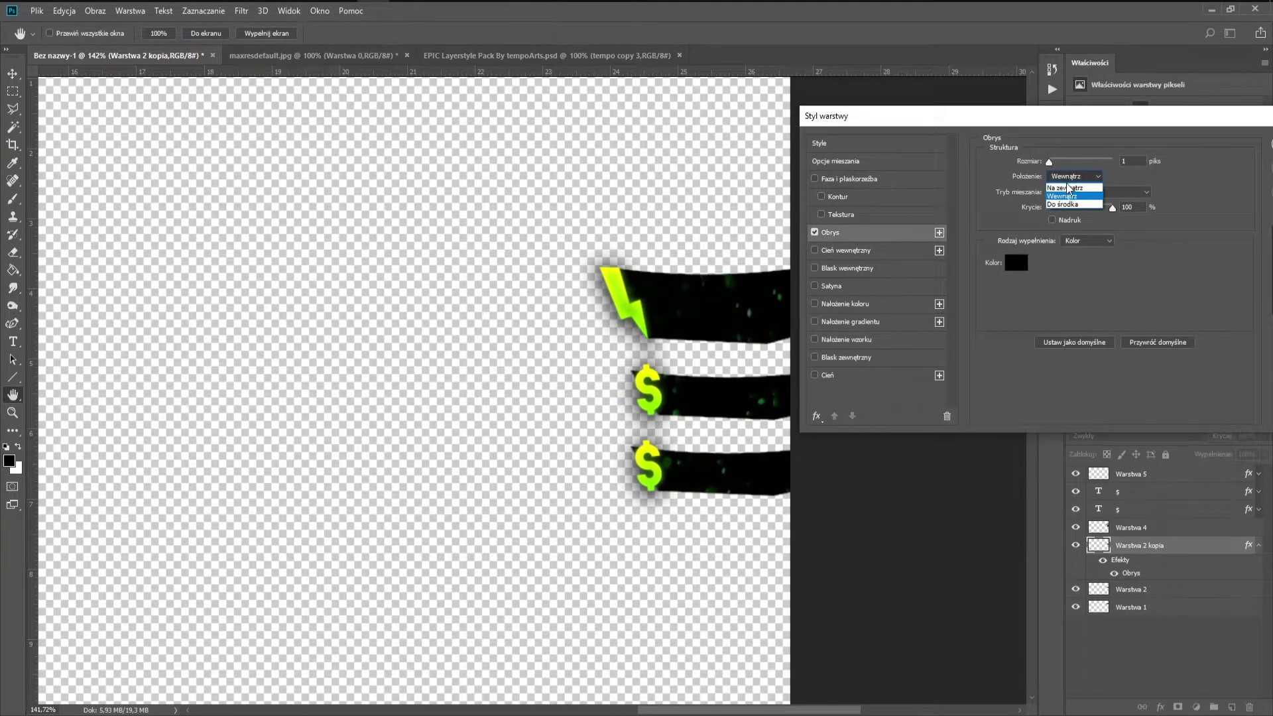
left_click(1051, 162)
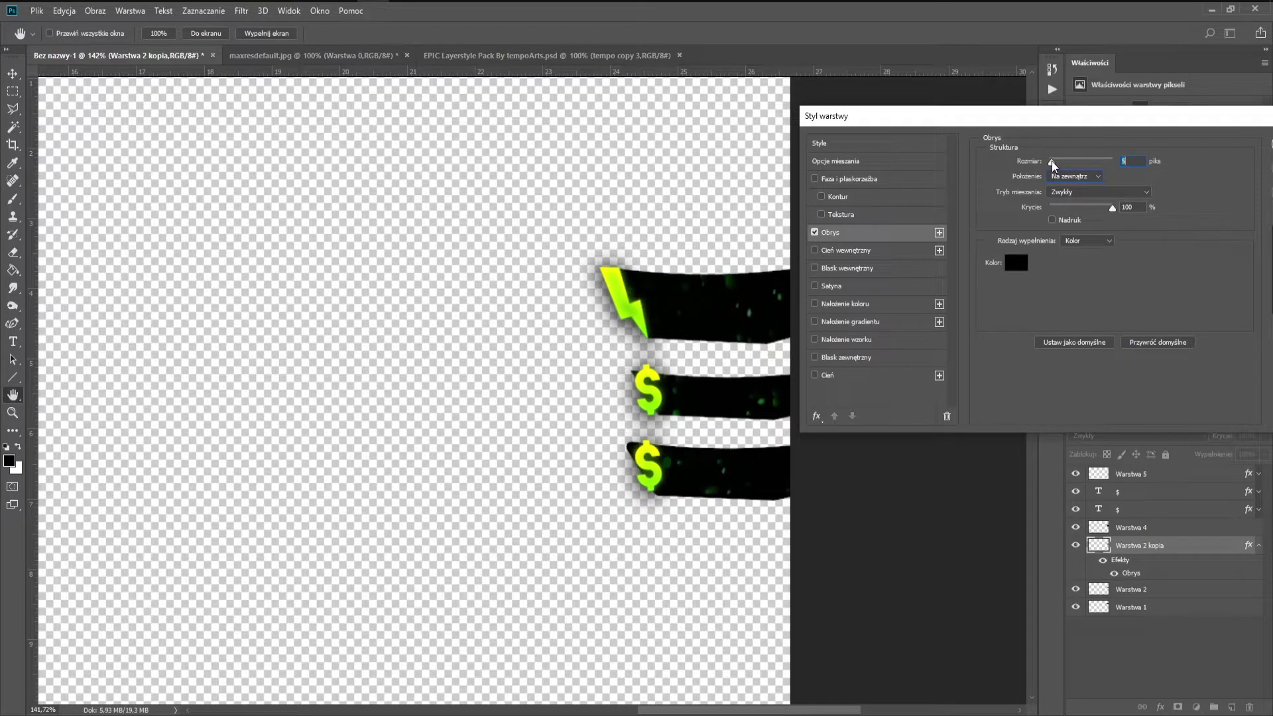
left_click(1021, 264)
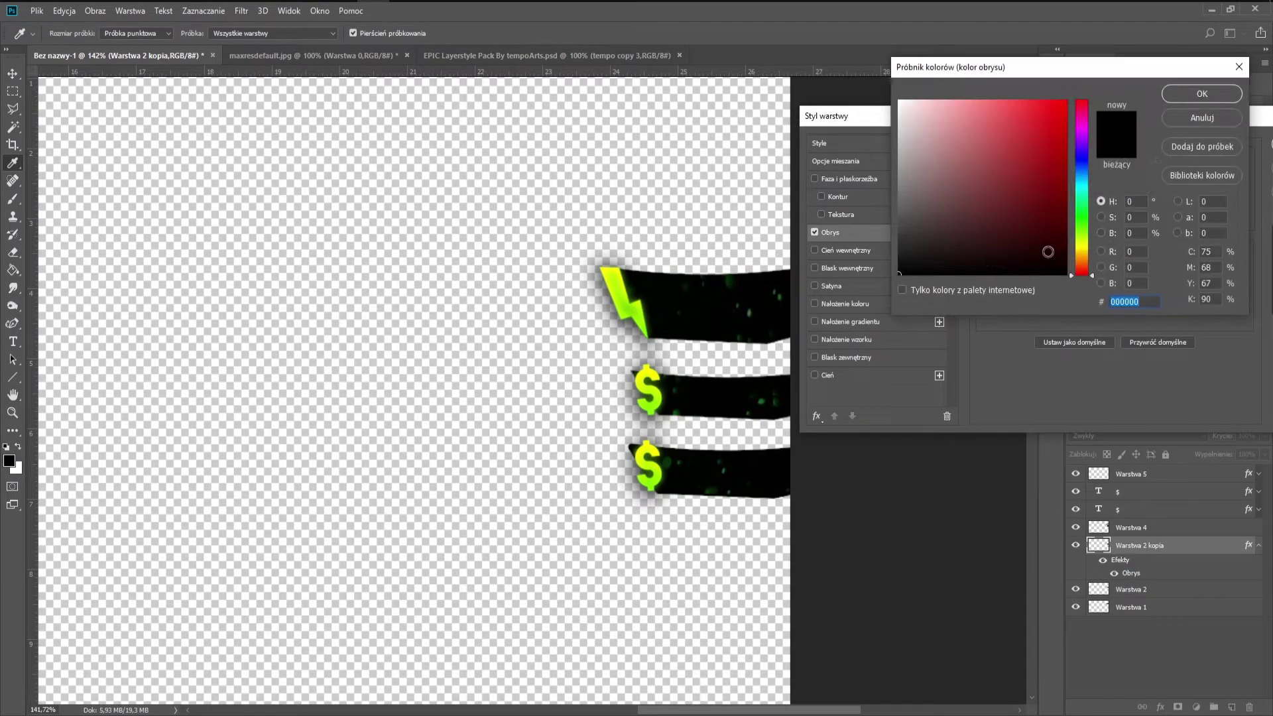
left_click(1082, 219)
left_click_drag(1032, 181, 1087, 87)
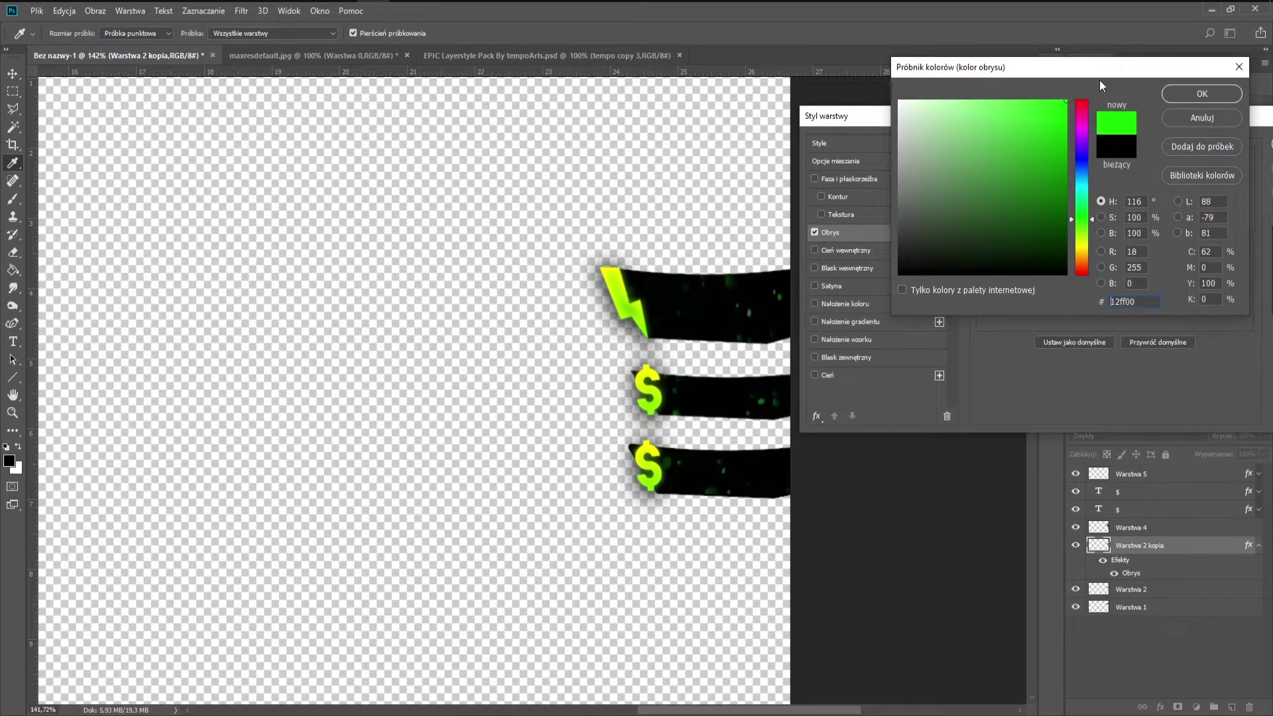
left_click(654, 477)
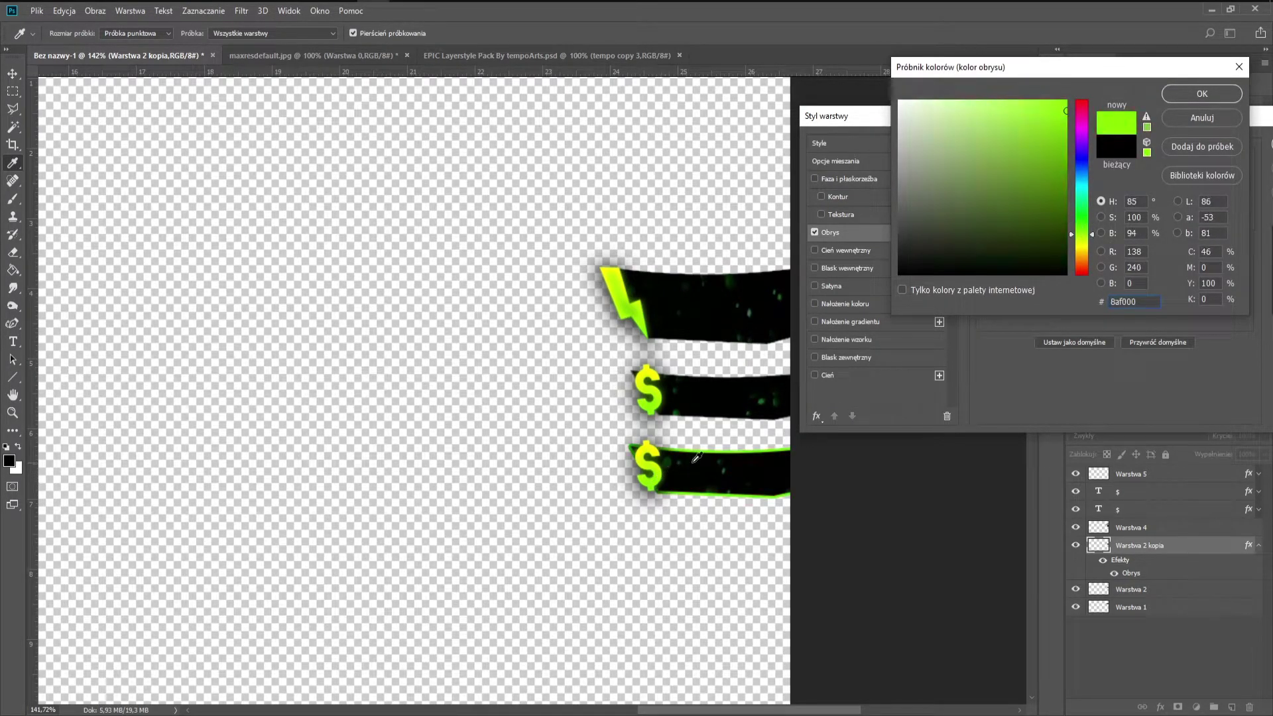
left_click(1191, 86)
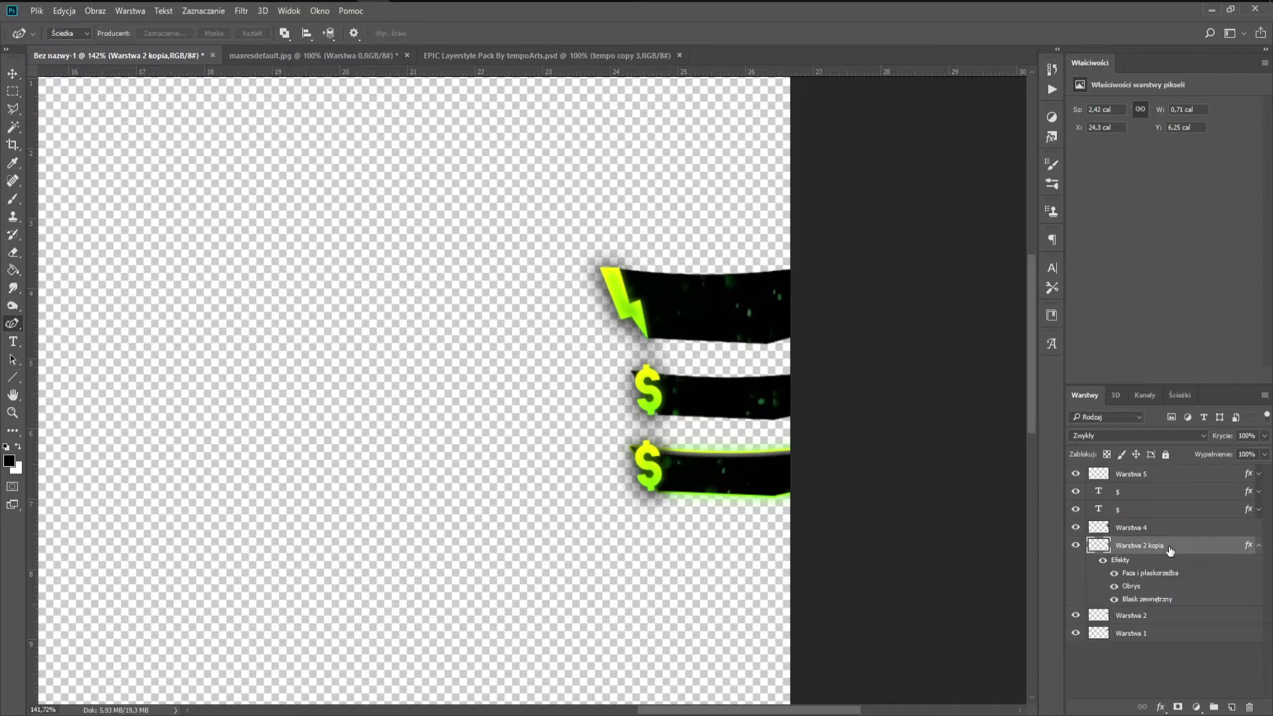
right_click(1169, 551)
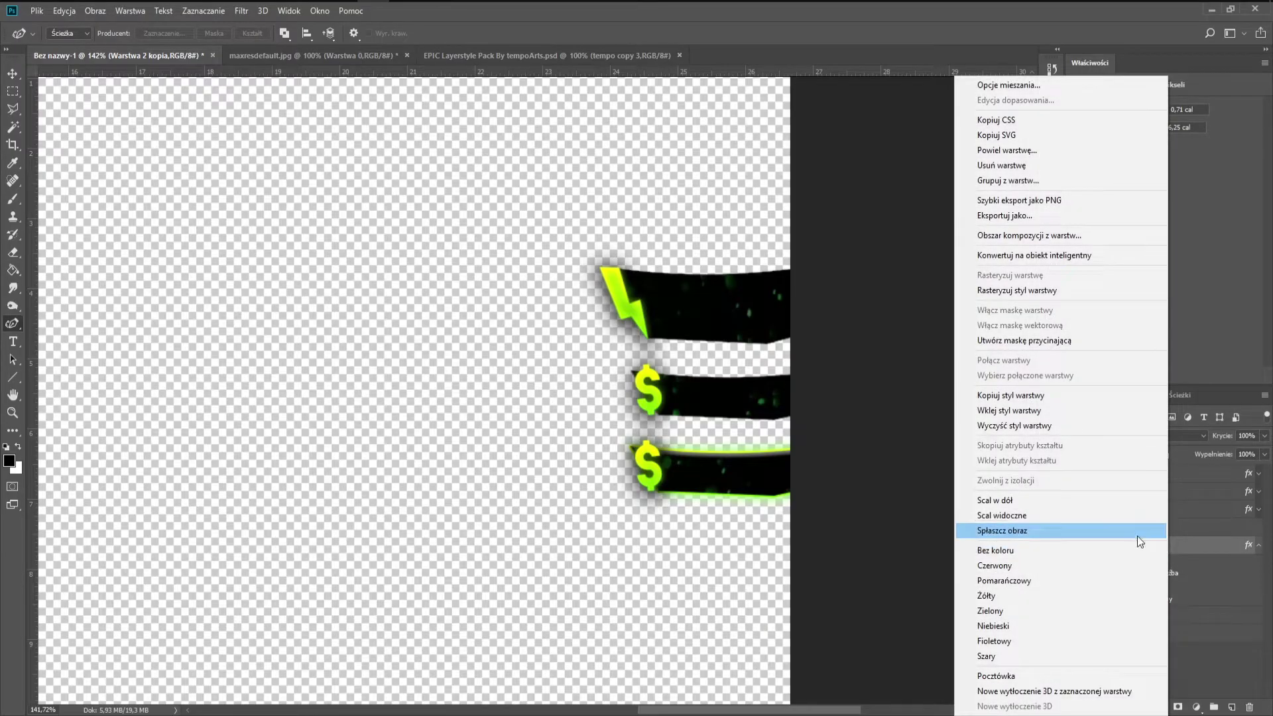
Step: Copy the bottom banner's layer style and paste it onto the middle banner
left_click(1039, 394)
right_click(1171, 614)
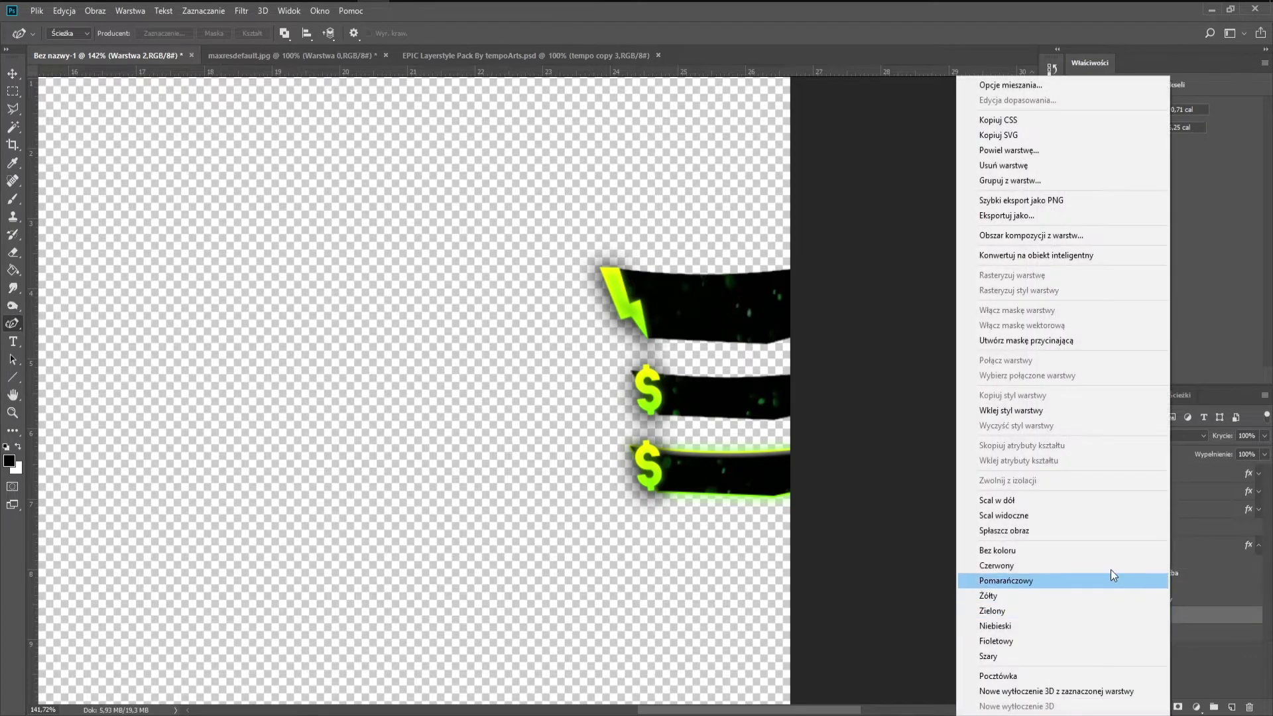
left_click(1067, 422)
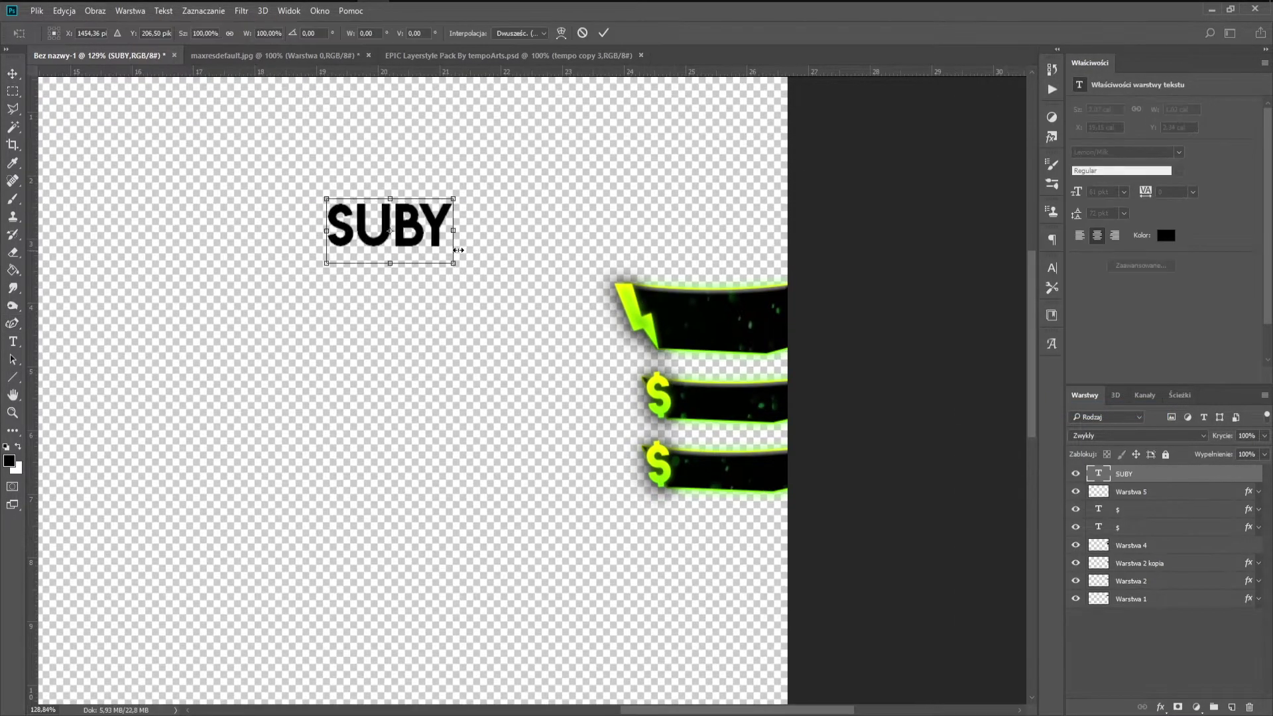
Step: Place the SUBY text on the top banner in the condensed Hogfish DEMO font
left_click_drag(391, 225, 739, 285)
left_click(164, 33)
left_click(133, 265)
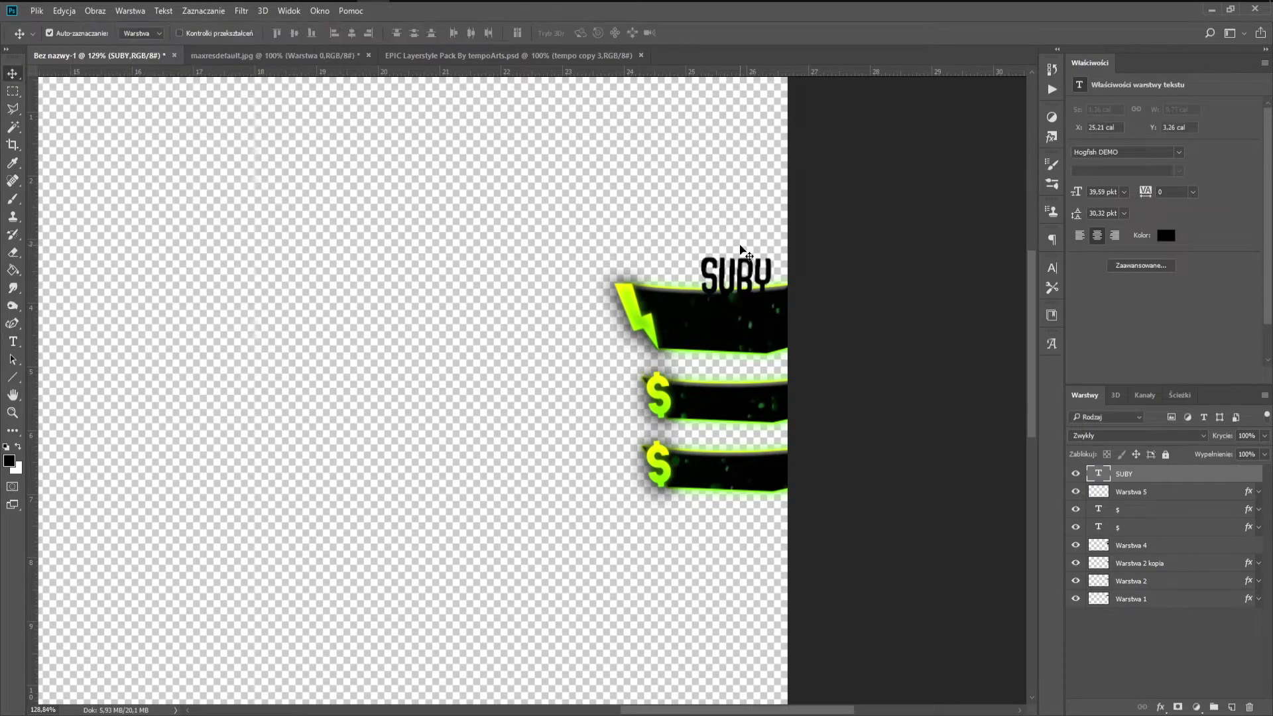
Step: Give SUBY the styles pack's green style and add an outer glow
double_click(1167, 474)
left_click(400, 51)
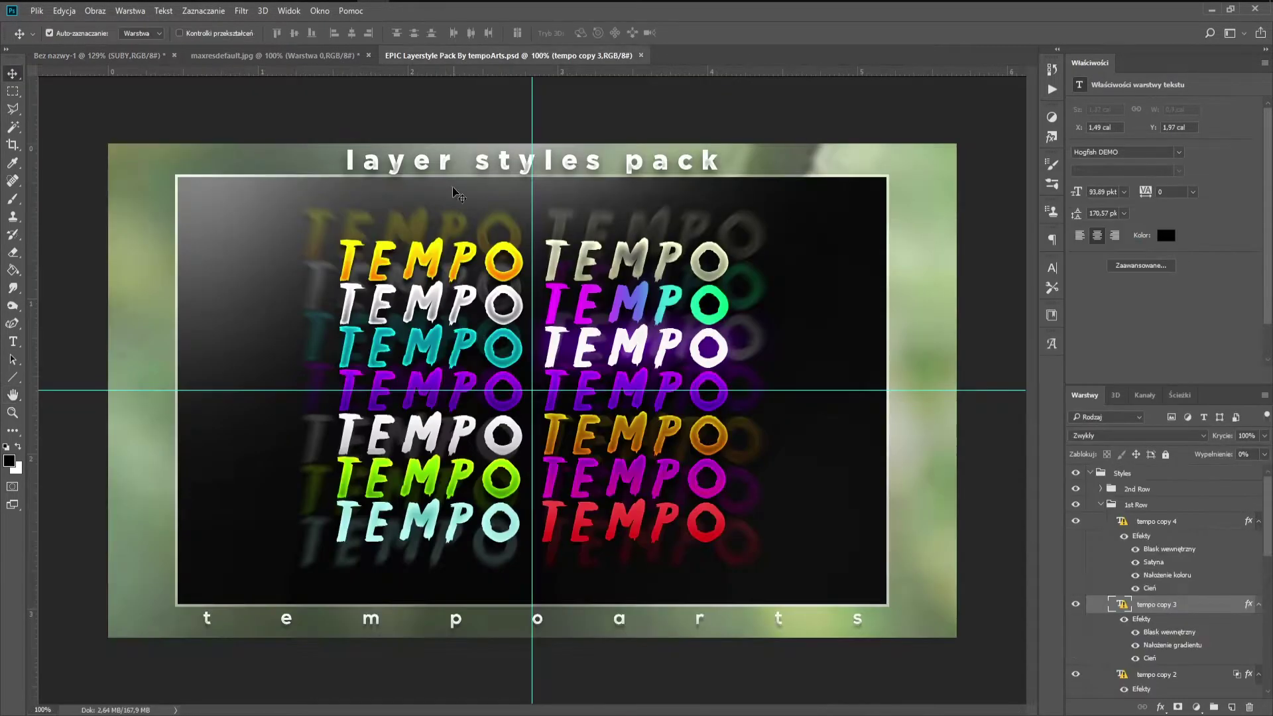
left_click_drag(1166, 576, 1127, 474)
double_click(1167, 474)
left_click(806, 437)
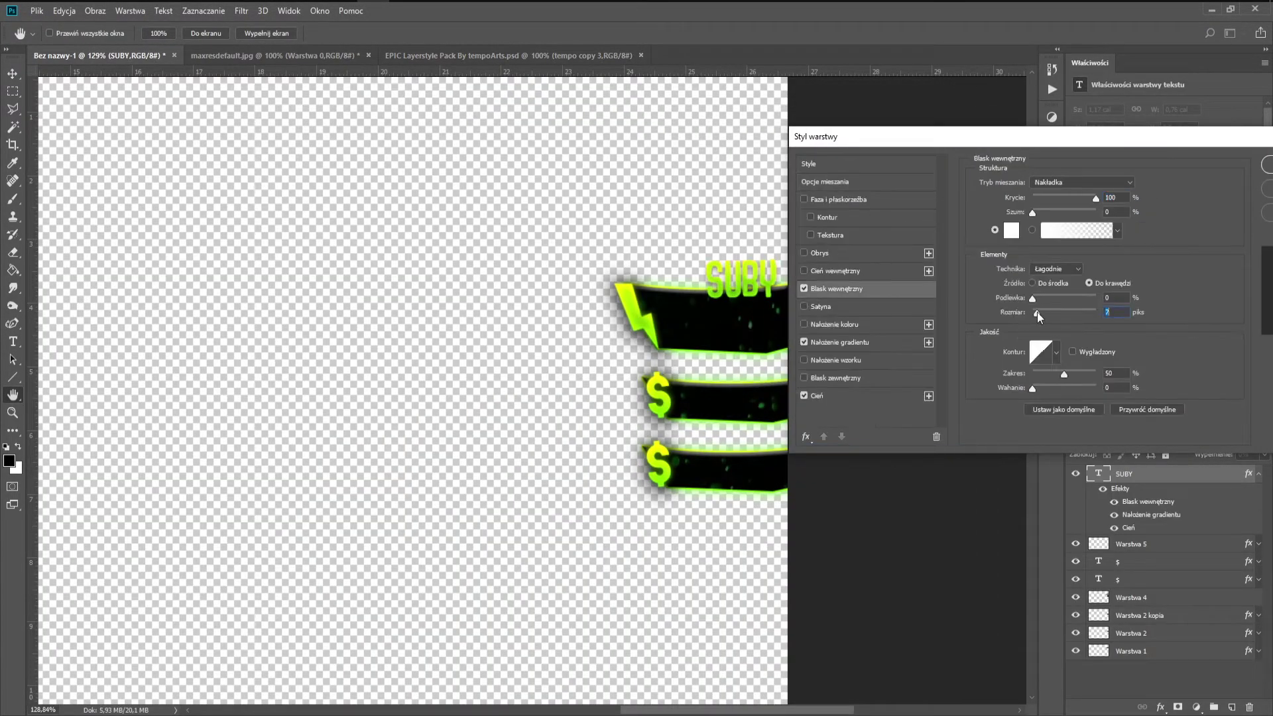
left_click(899, 376)
left_click(1011, 230)
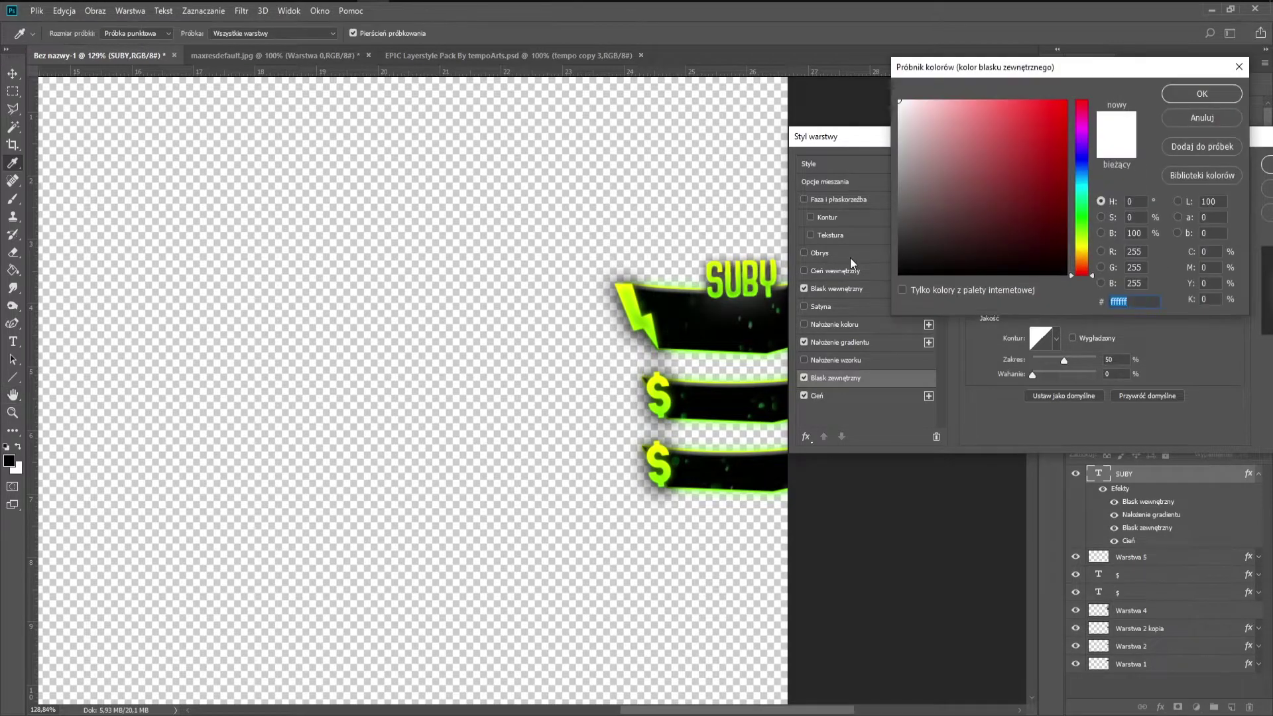
Step: Type TOP DONEJT and move it onto the second banner
left_click(1207, 99)
key("Return")
key("t")
left_click(508, 375)
type("TOP DONEJT")
key("ctrl+Return")
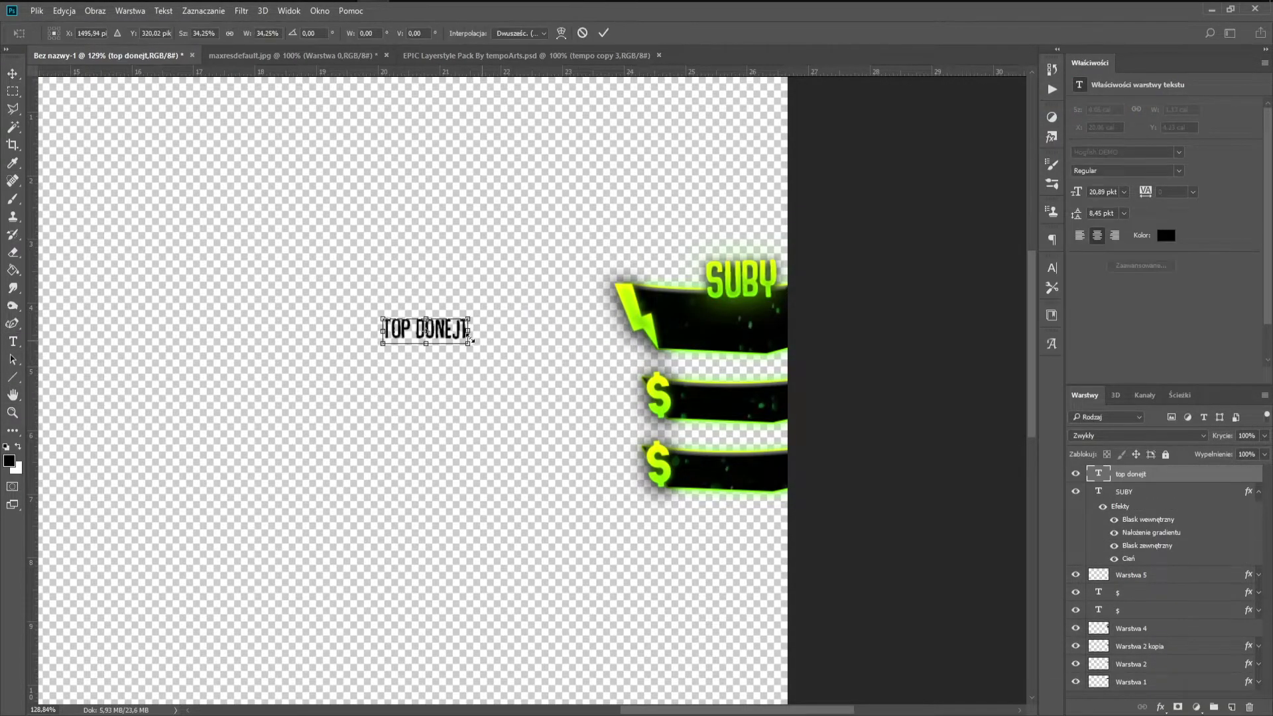
left_click_drag(424, 344, 729, 378)
Step: Add the LAST DONEJT text and move it onto the third banner
type("LAST DONEJT")
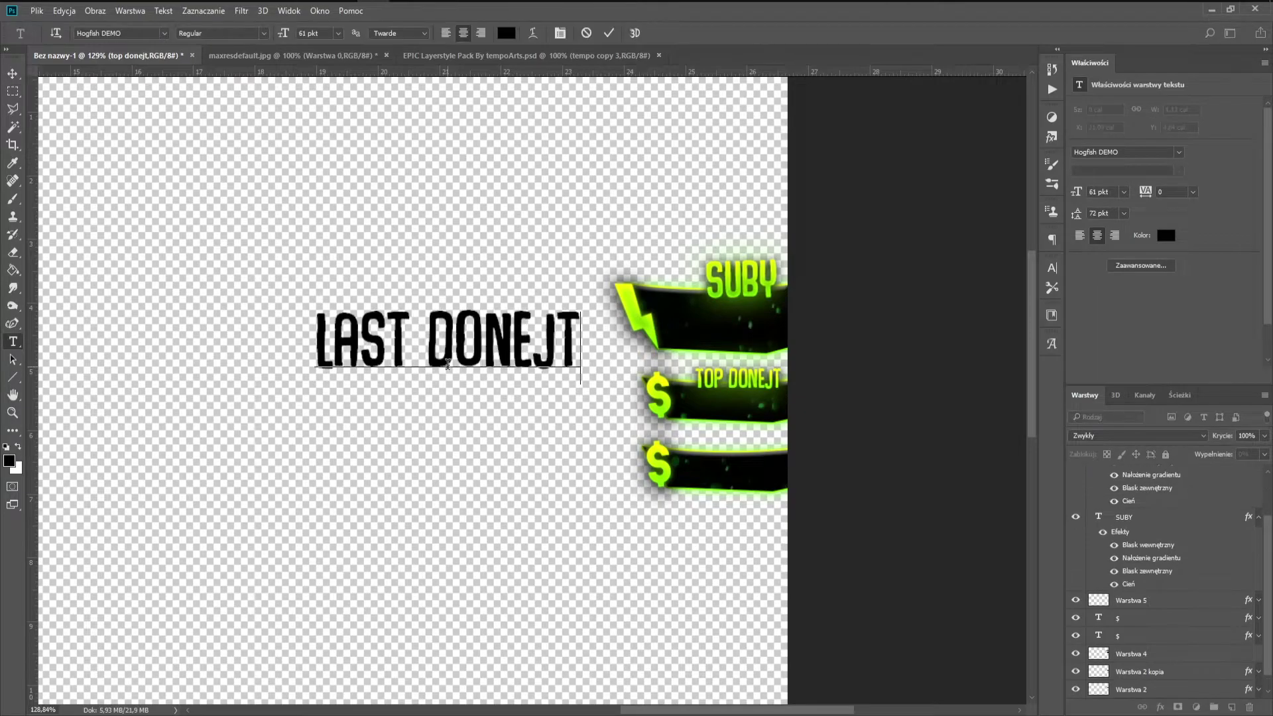
left_click_drag(364, 318, 736, 447)
right_click(1176, 473)
Step: Paste the green glow style onto LAST DONEJT and hide the banner graphics layer
left_click(926, 578)
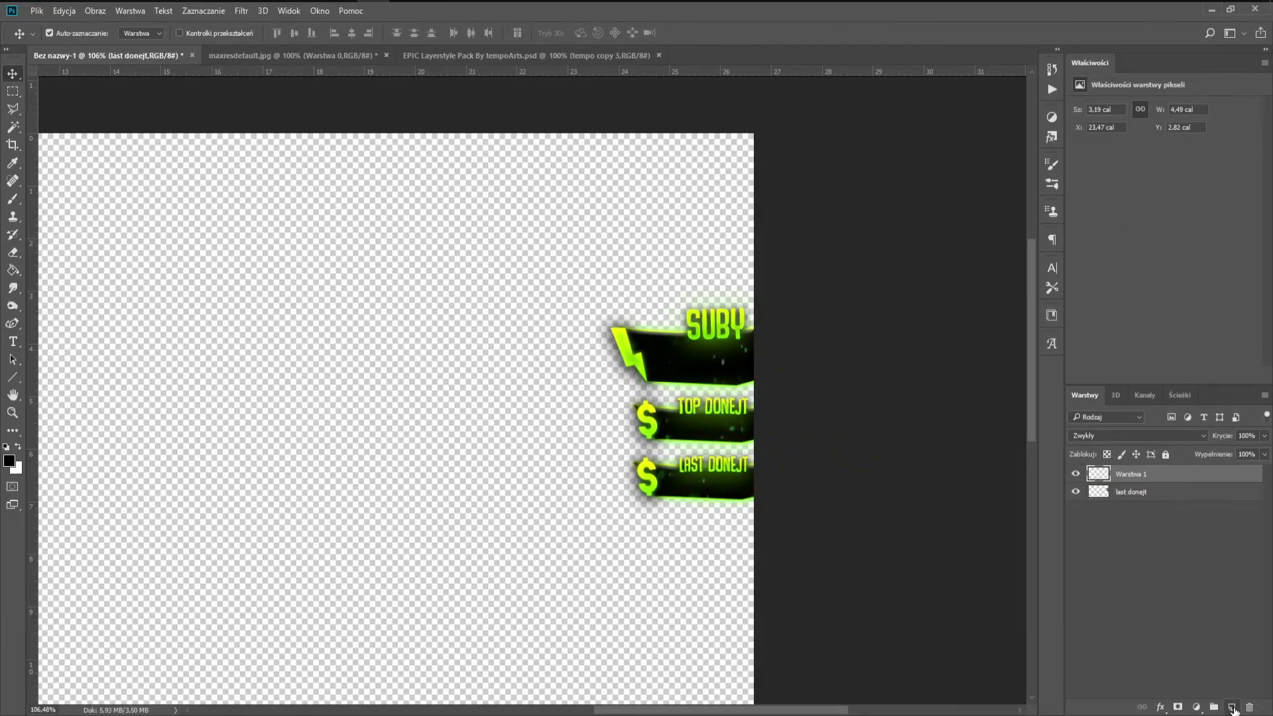
scroll(275, 382, "down", 4)
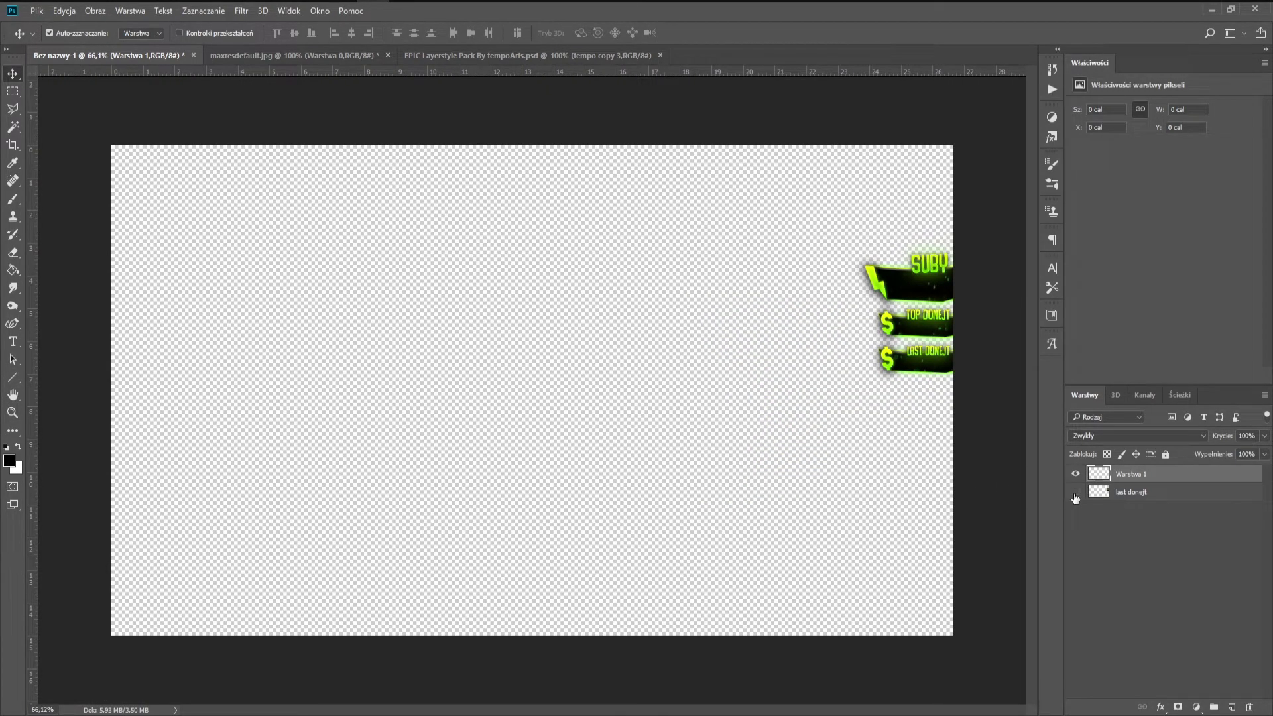
left_click(1075, 494)
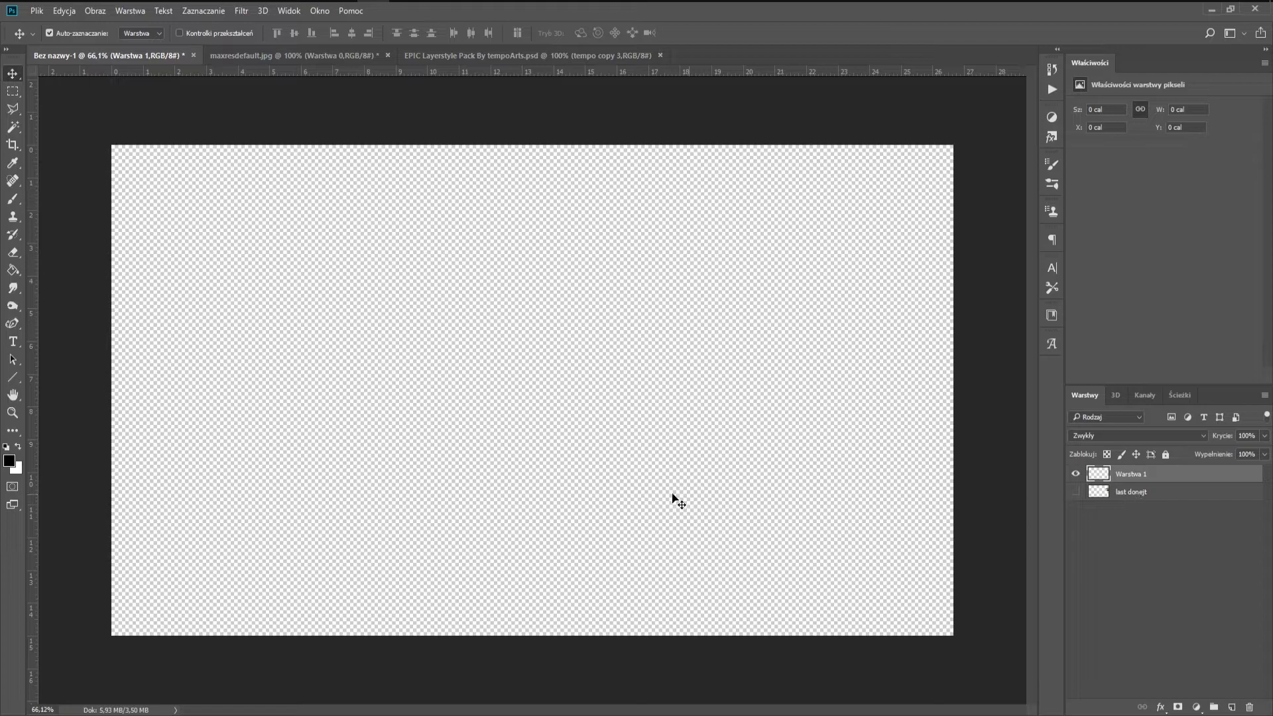
left_click(14, 382)
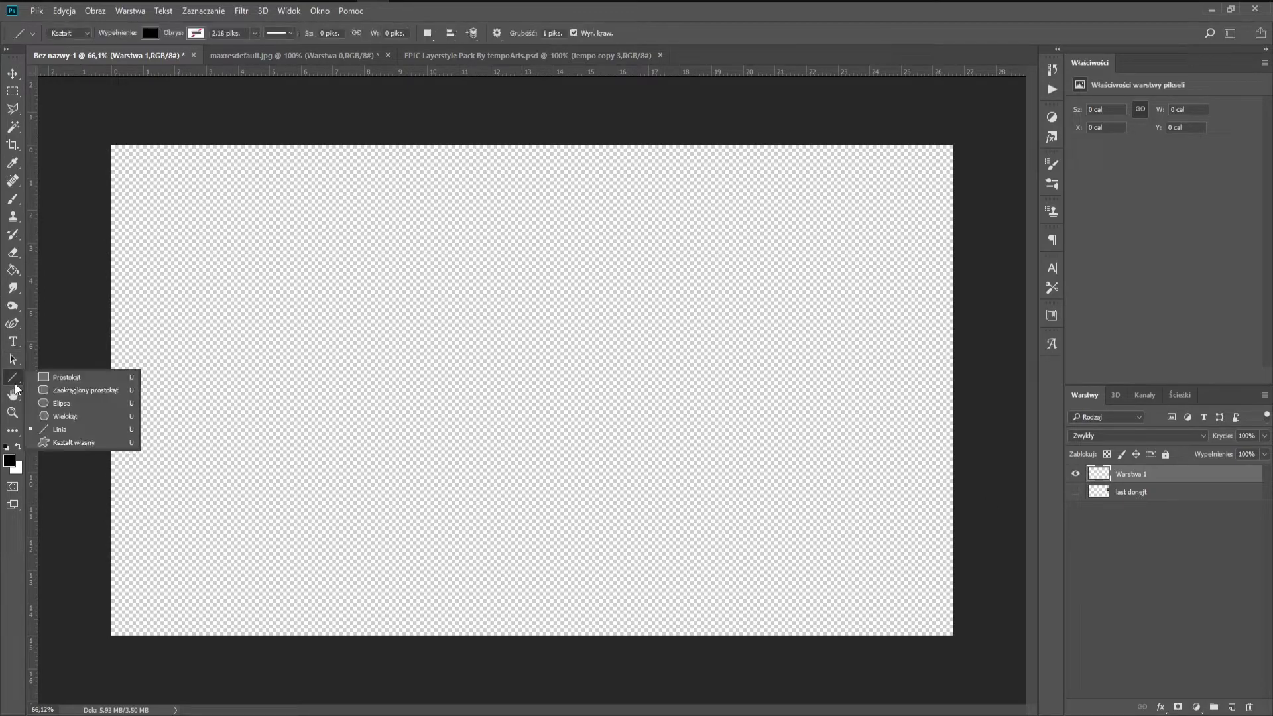
Step: Draw a full-canvas rectangle with no fill and a green stroke of about 12.76 px
left_click(60, 377)
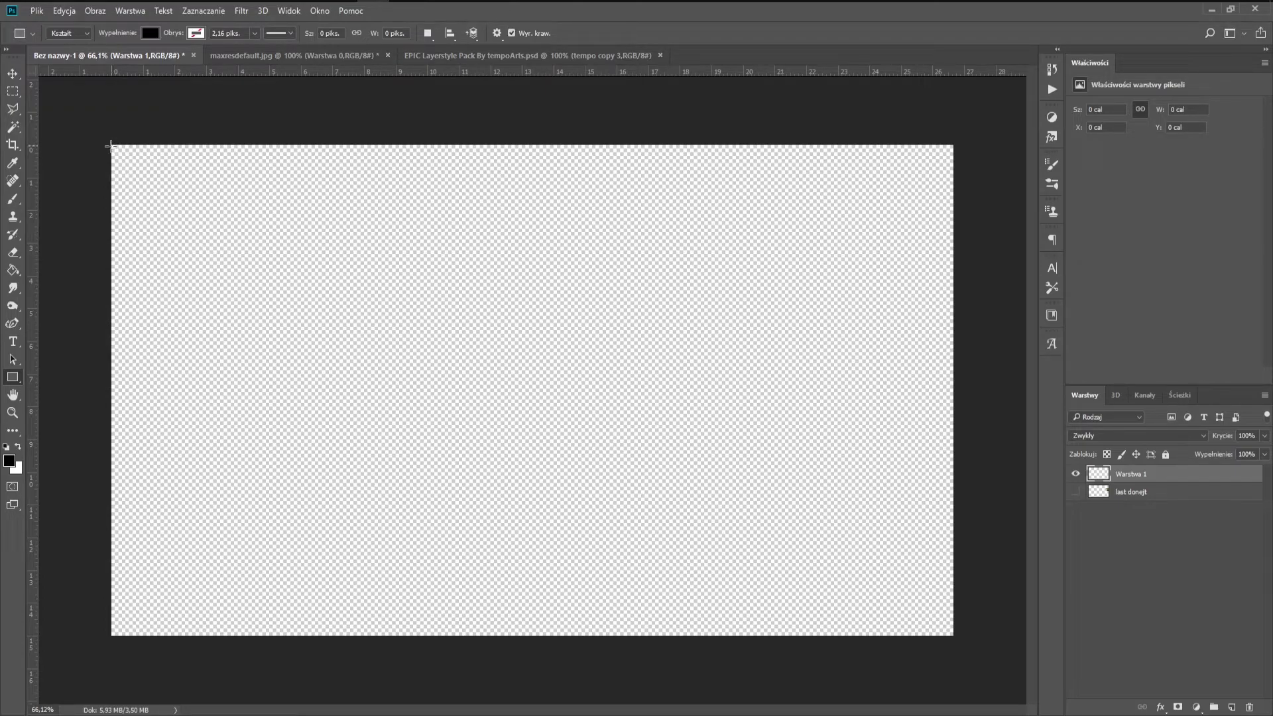
mouse_move(111, 145)
left_mouse_down()
mouse_move(951, 614)
mouse_move(952, 635)
left_mouse_up()
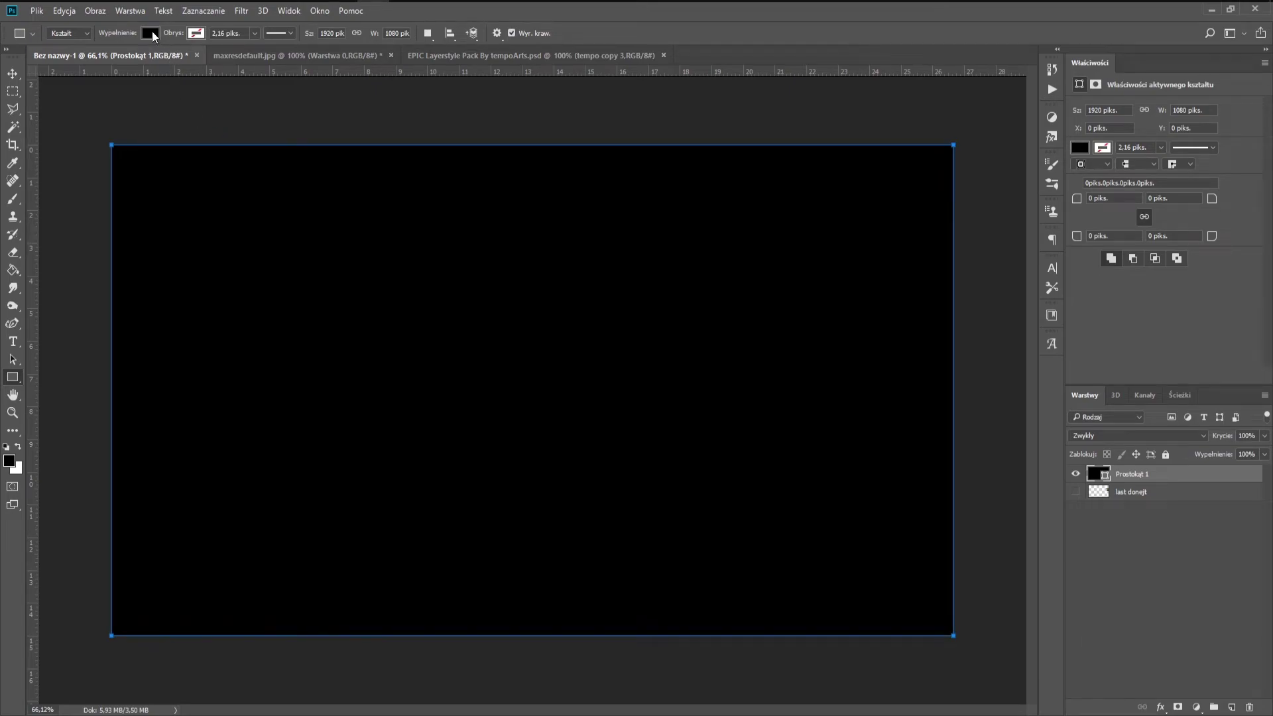
left_click(152, 30)
left_click(88, 61)
left_click(193, 31)
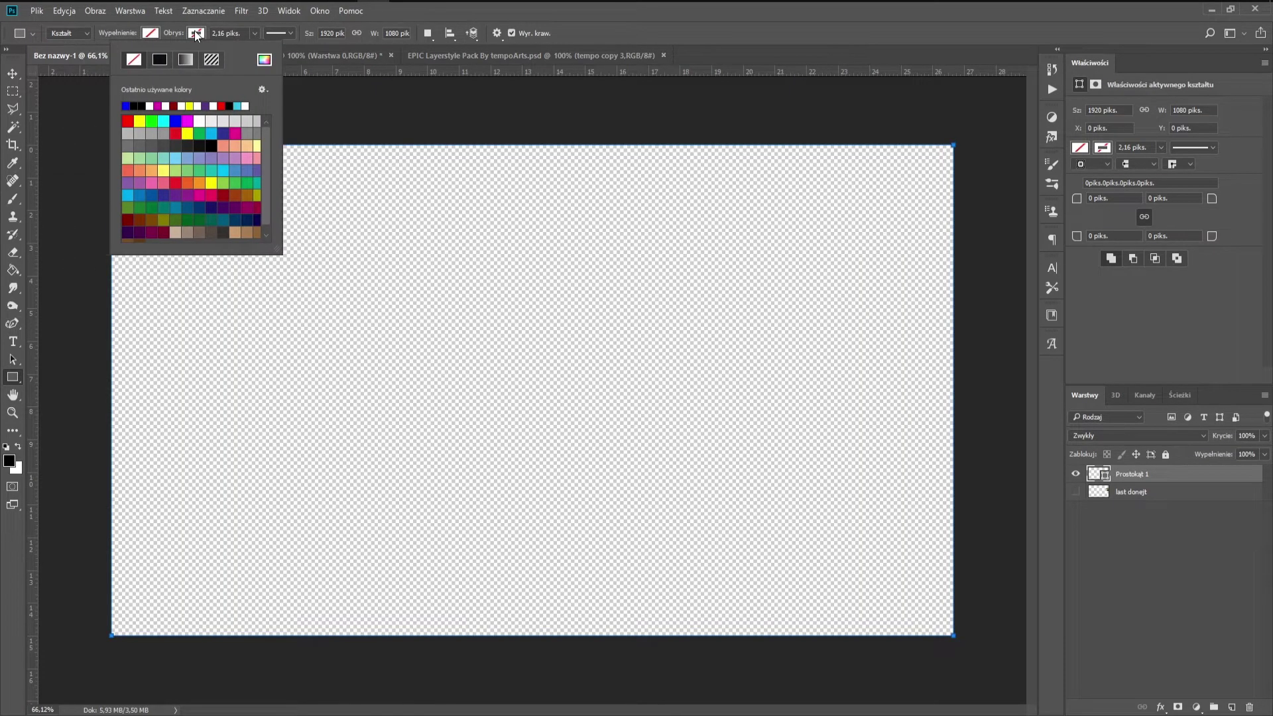
left_click(150, 121)
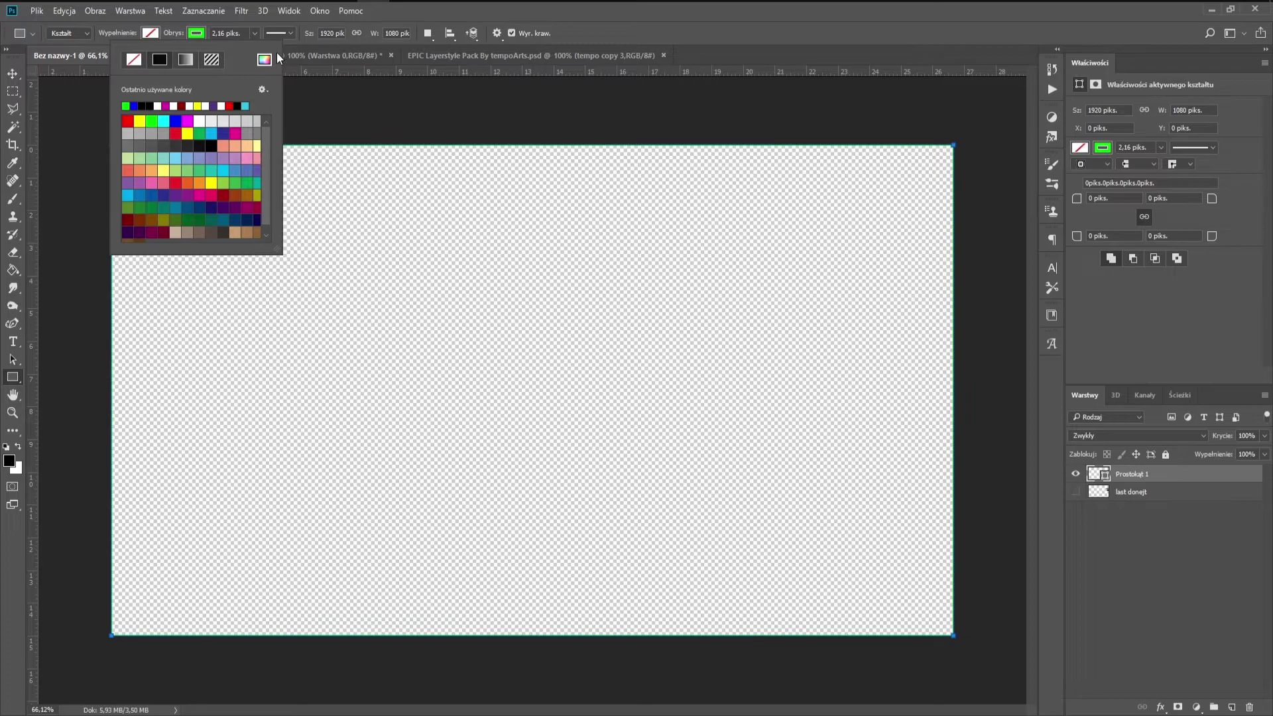
left_click(254, 33)
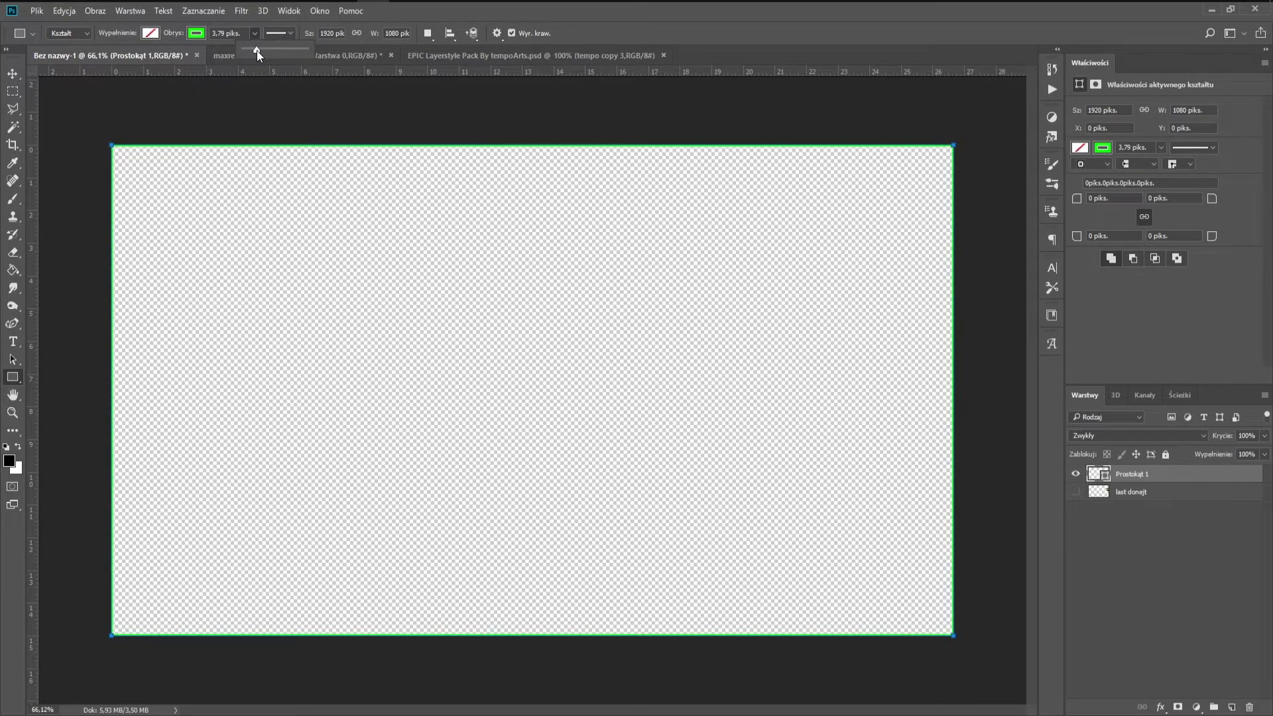
left_click_drag(257, 50, 266, 49)
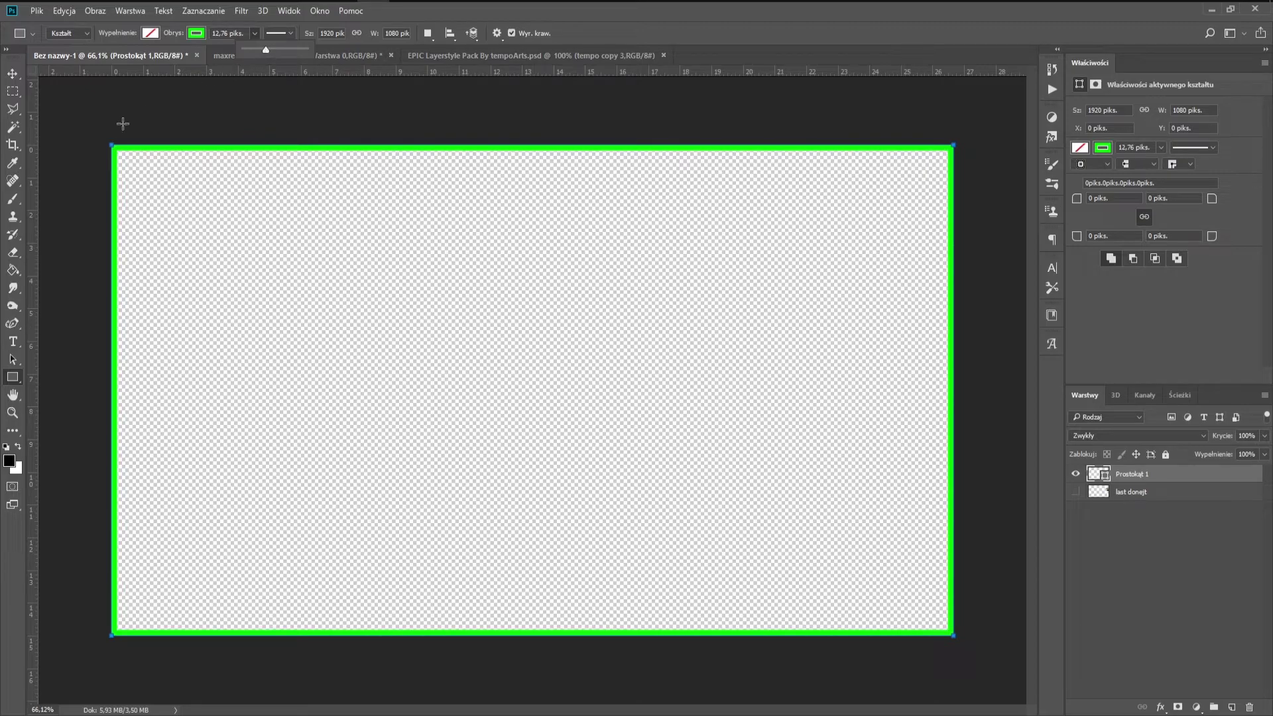
Step: Scale the green rectangle down into the canvas's top-right corner as a webcam frame
left_click(13, 74)
key("ctrl+t")
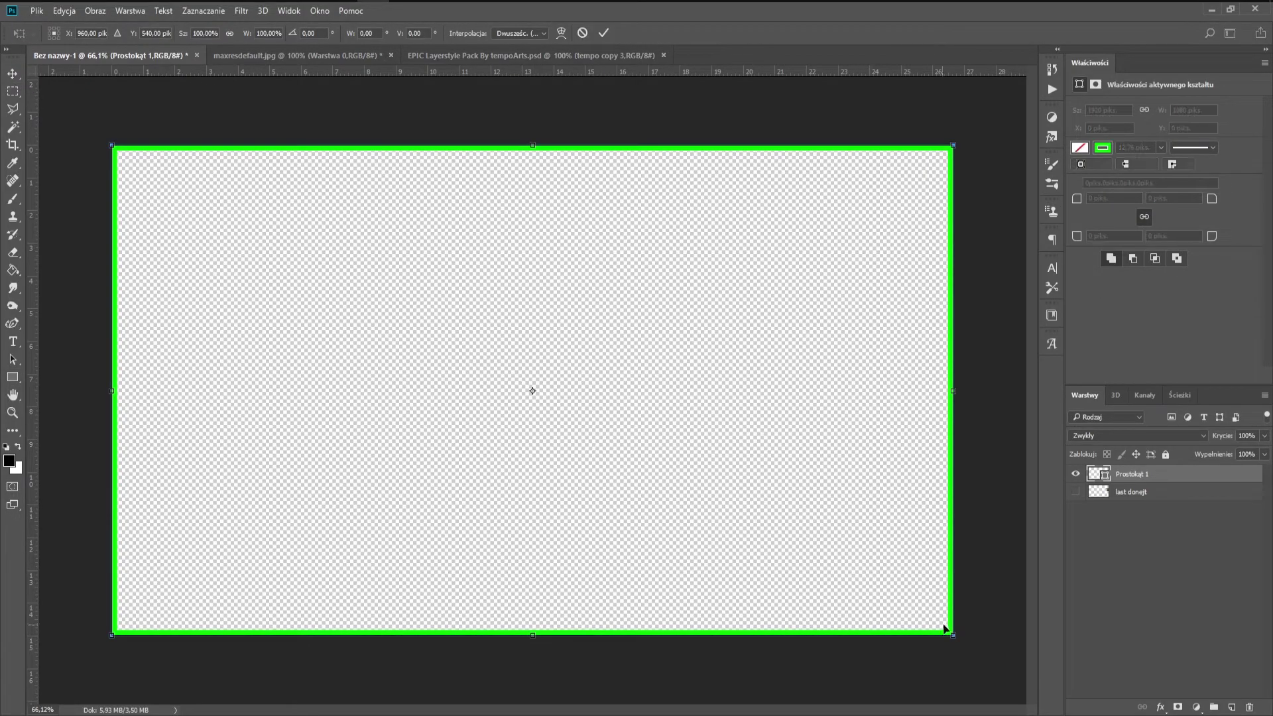
mouse_move(955, 637)
left_mouse_down()
mouse_move(328, 271)
mouse_move(869, 273)
left_mouse_up()
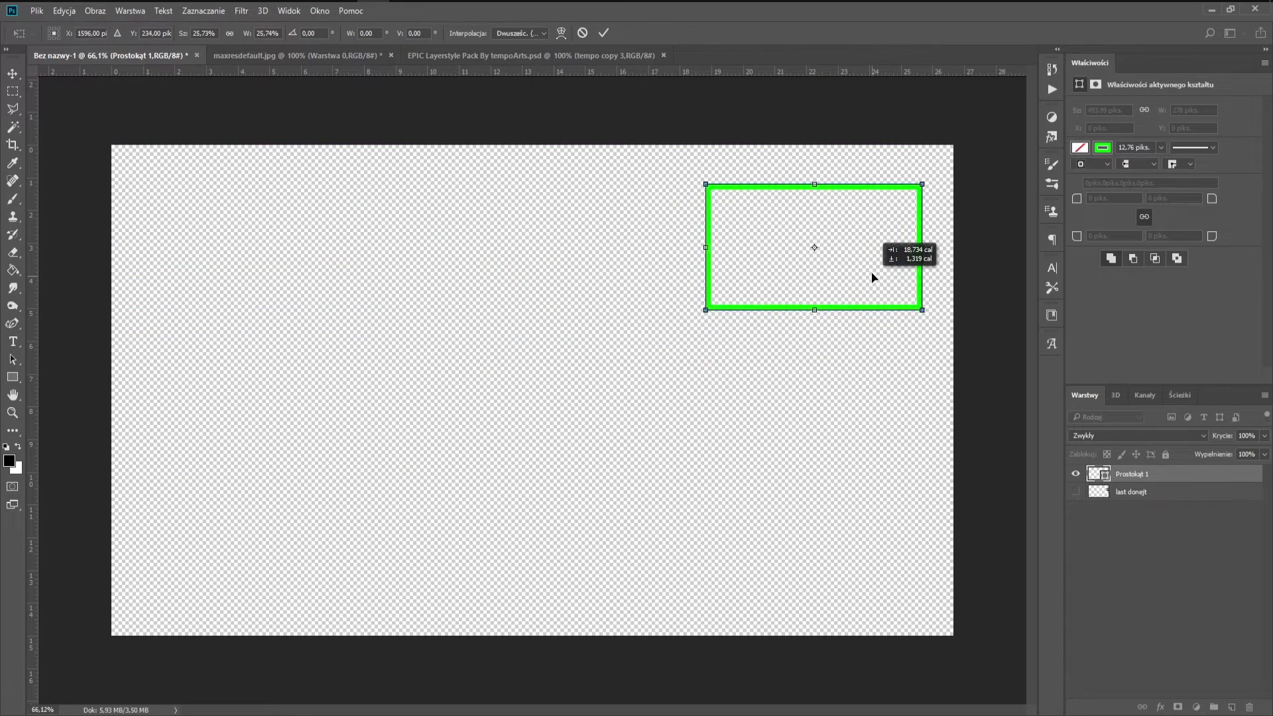
left_click_drag(707, 303, 806, 250)
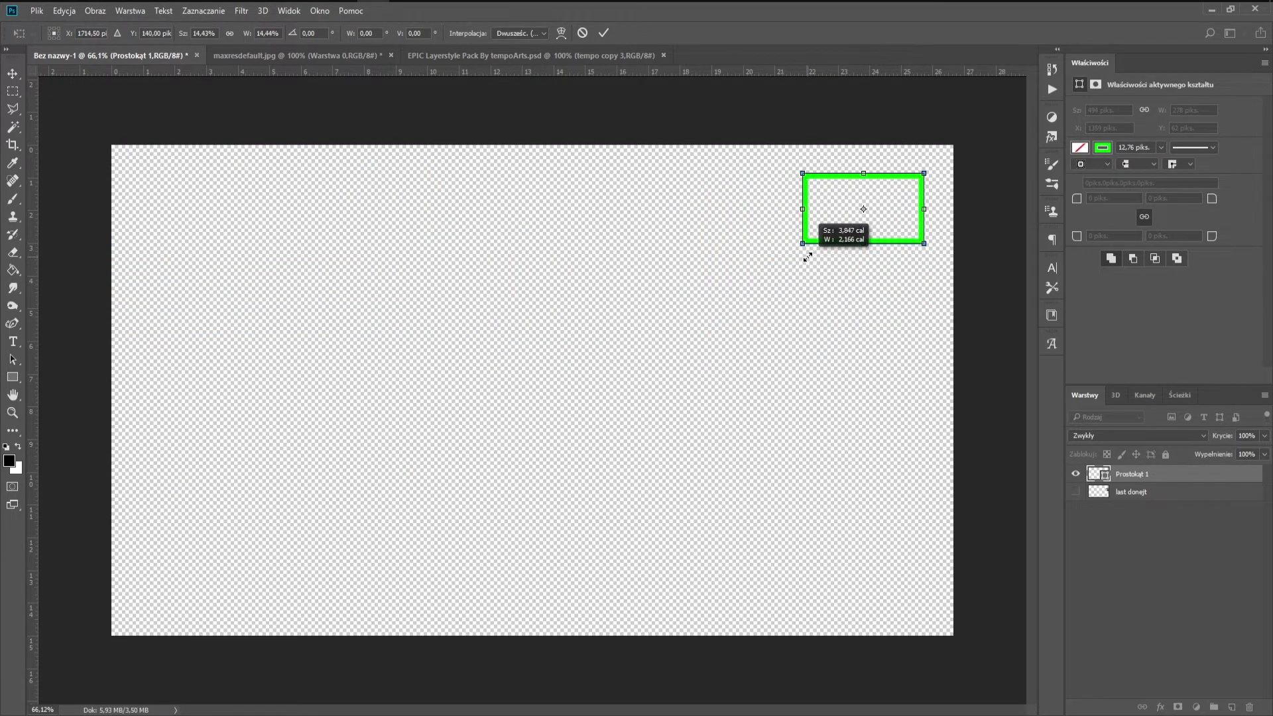
Step: Paste the banners' glow style onto the Prostokąt 1 frame layer
right_click(1173, 472)
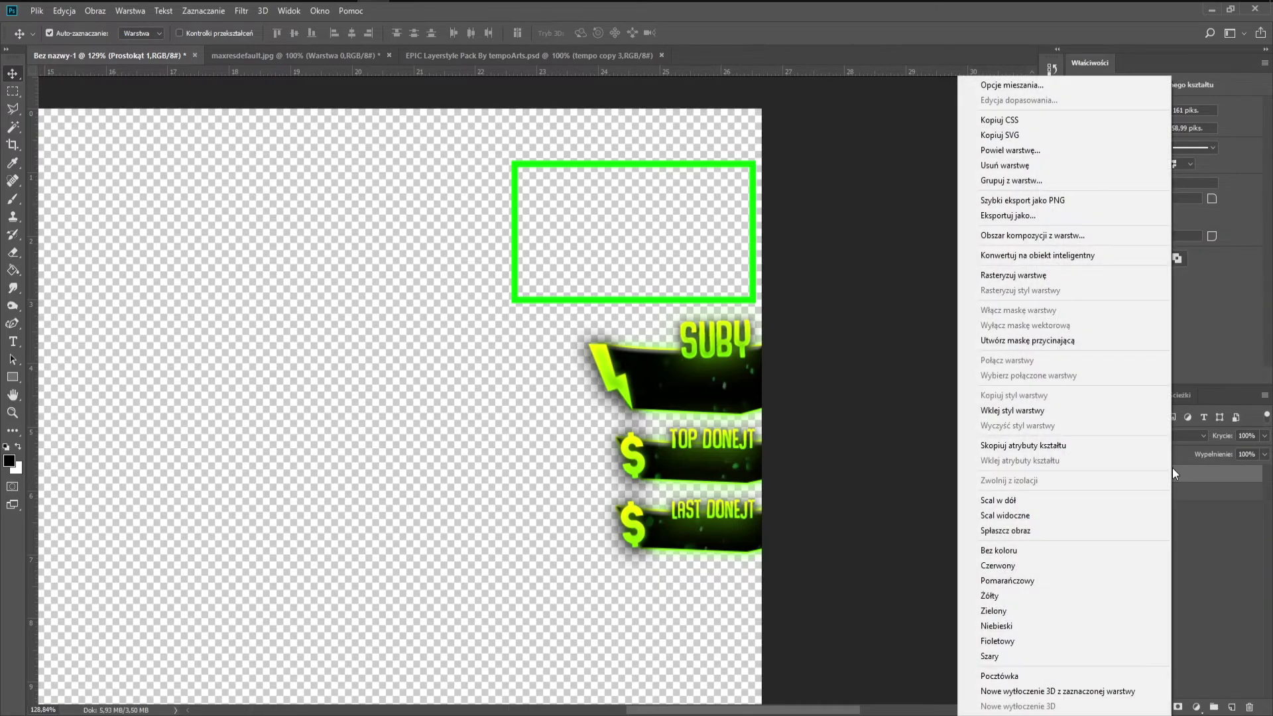
left_click(1099, 412)
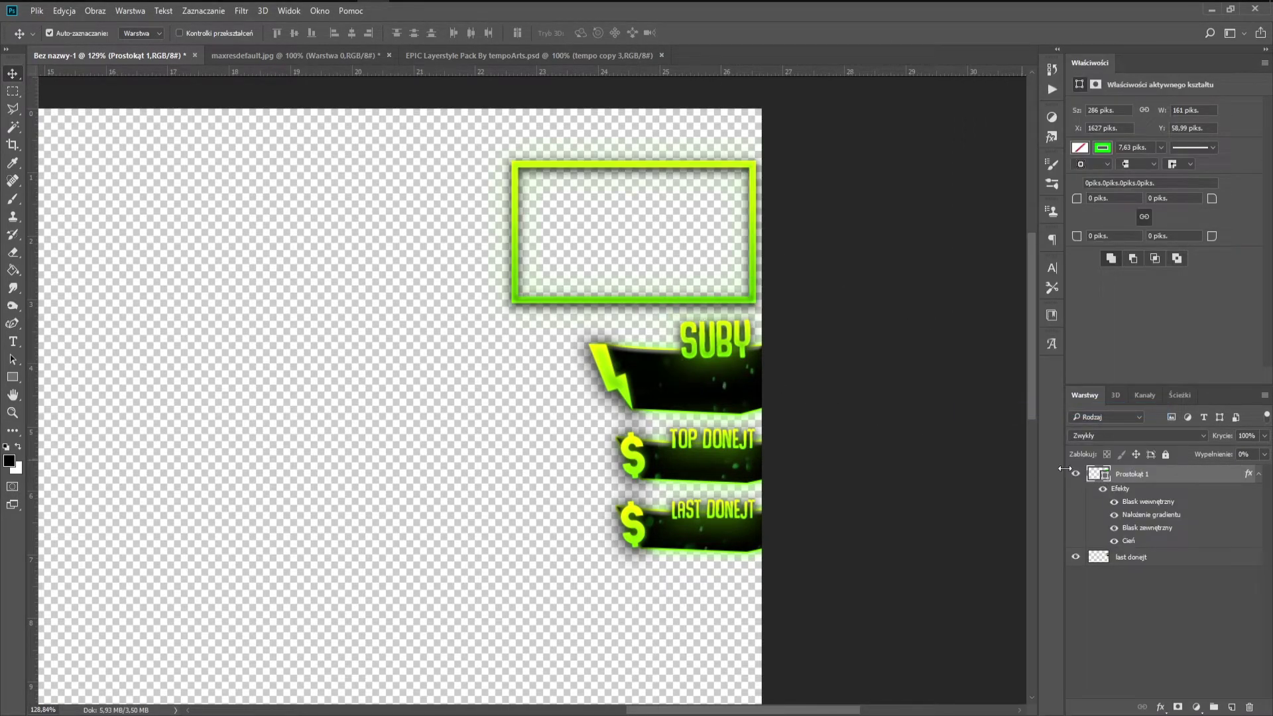
double_click(1174, 481)
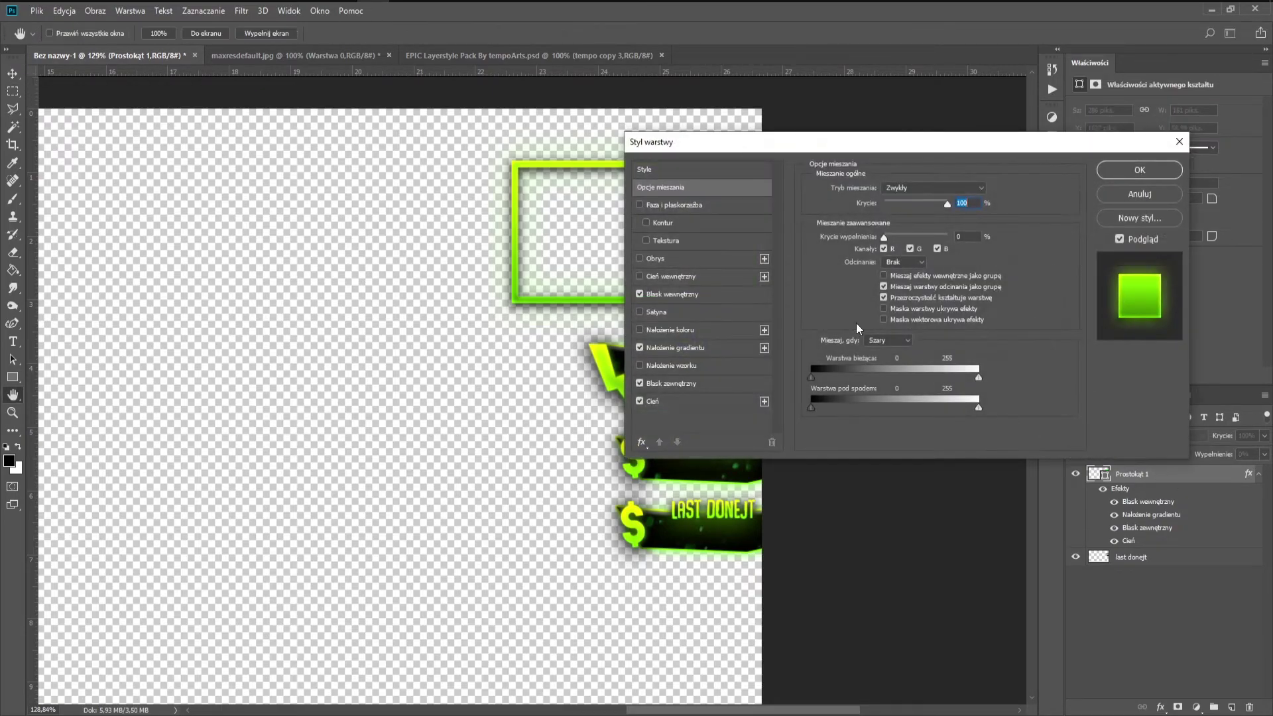
Step: Add Bevel & Emboss to the frame, settling on a second-row Gloss Contour preset
left_click_drag(749, 154, 907, 132)
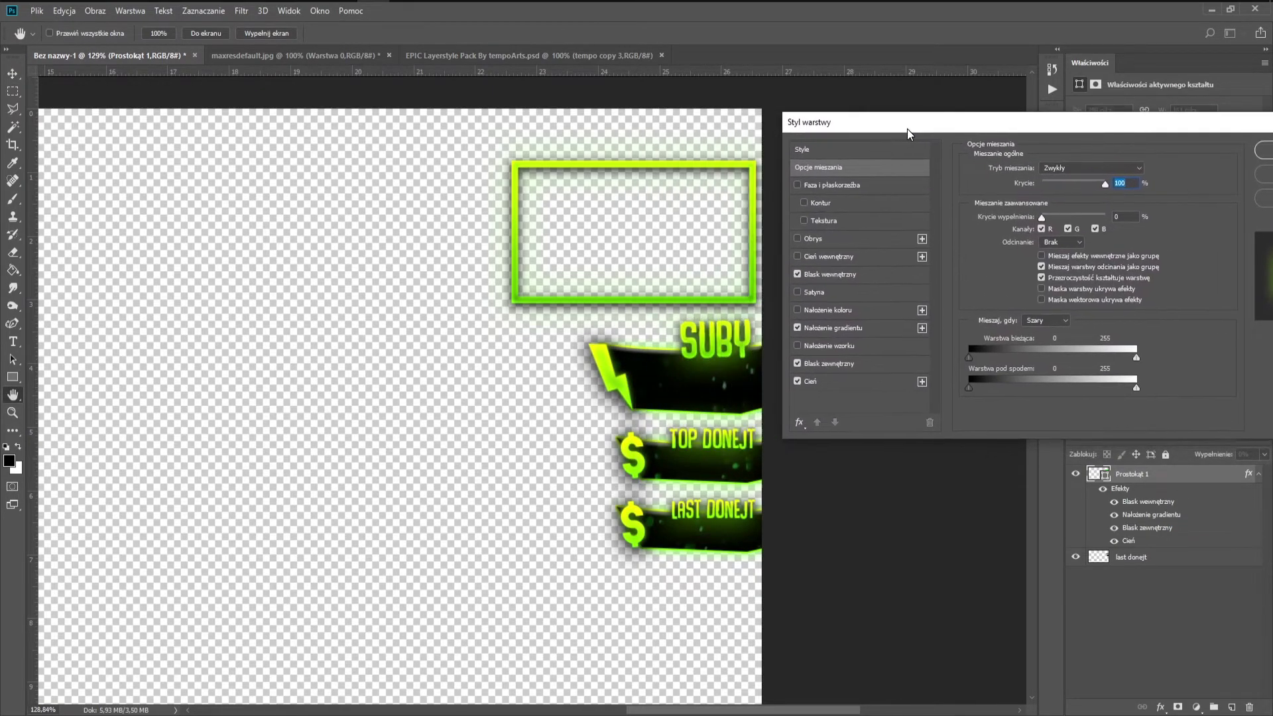
left_click(797, 185)
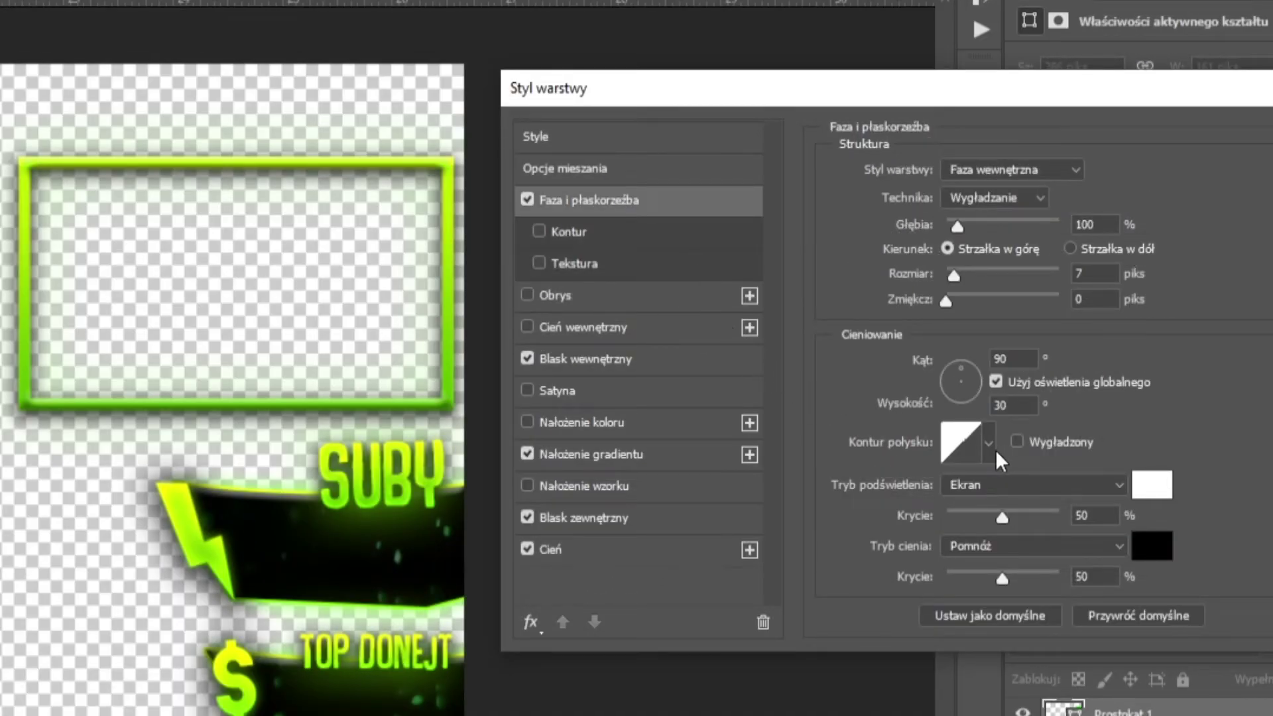
left_click(990, 450)
left_click(898, 500)
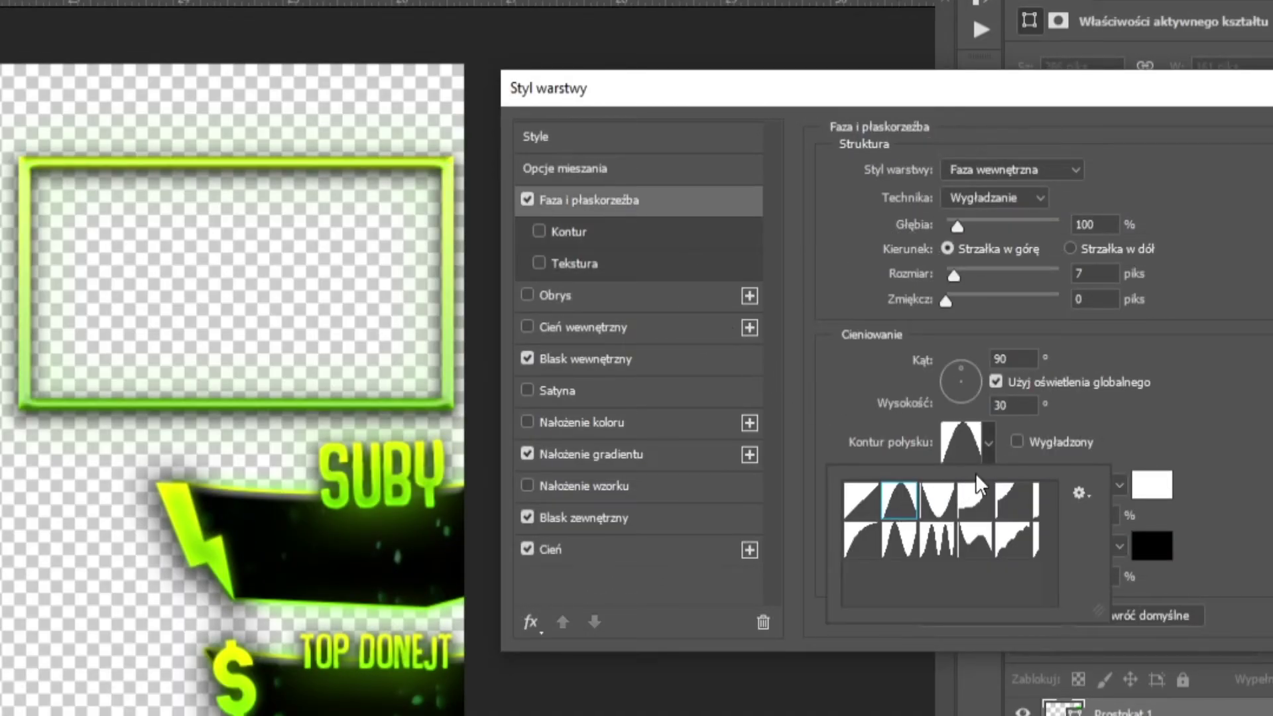
left_click(947, 504)
left_click(983, 504)
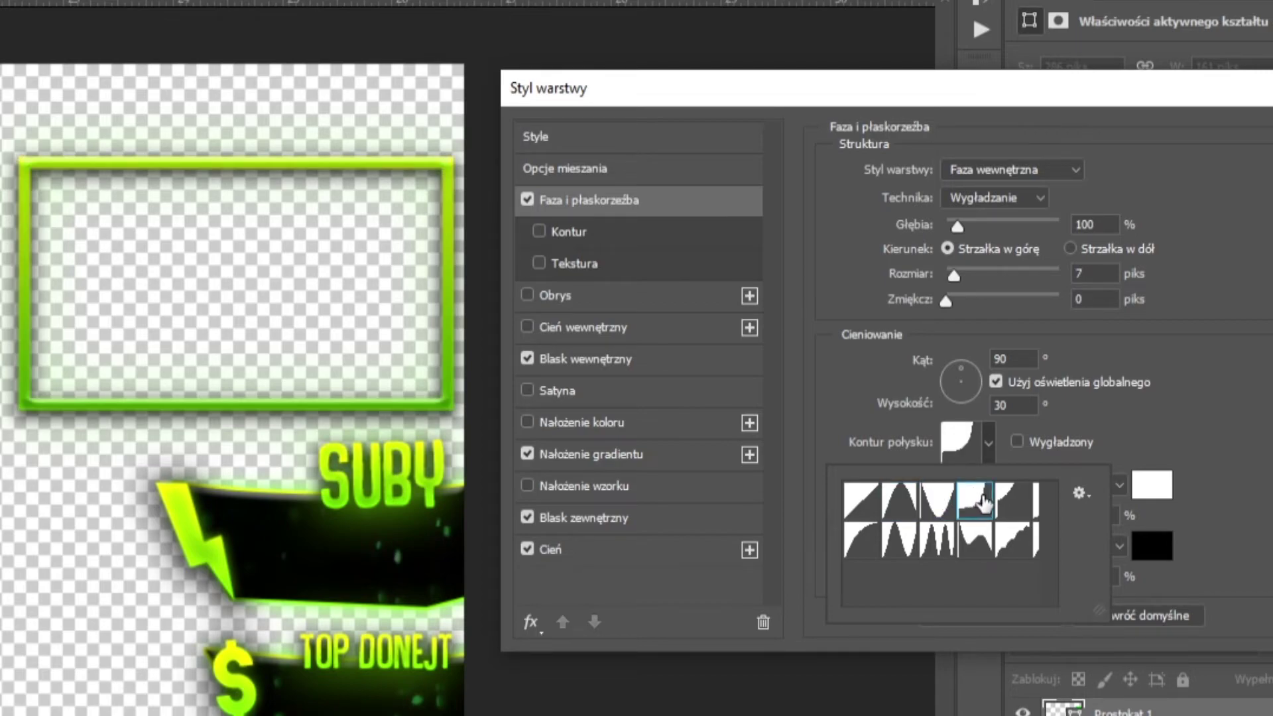
left_click(858, 556)
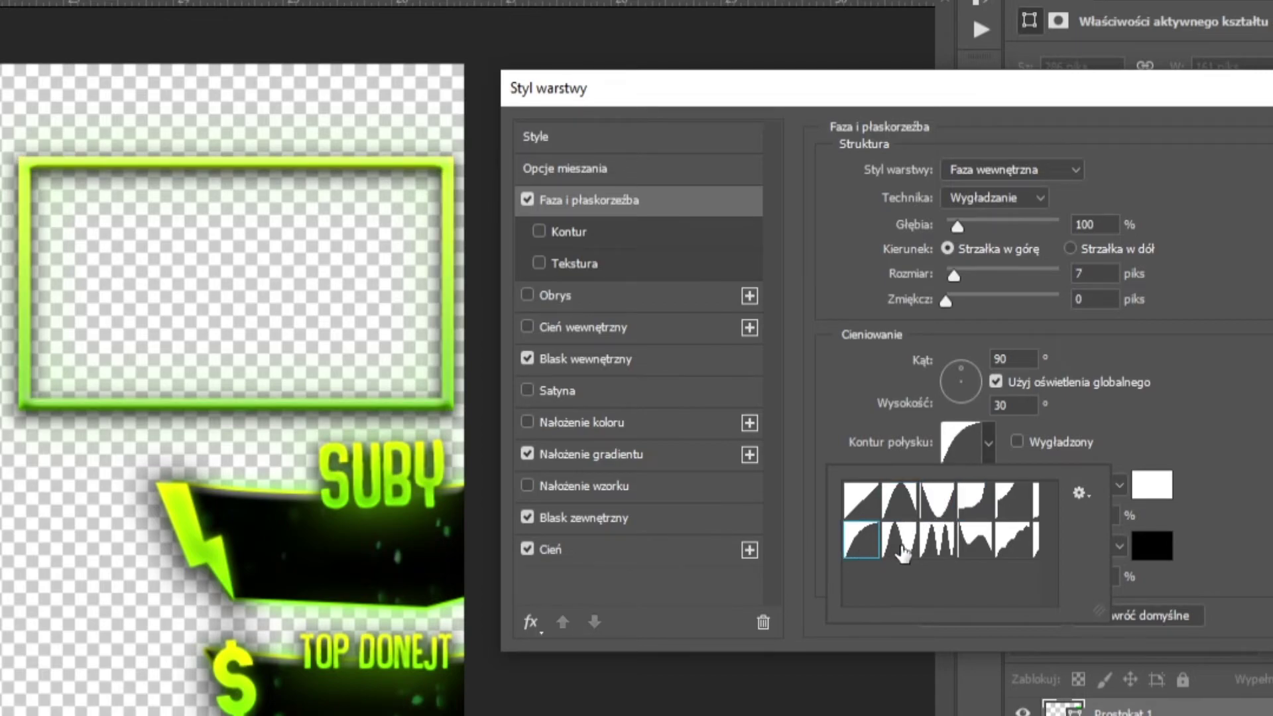
left_click(910, 549)
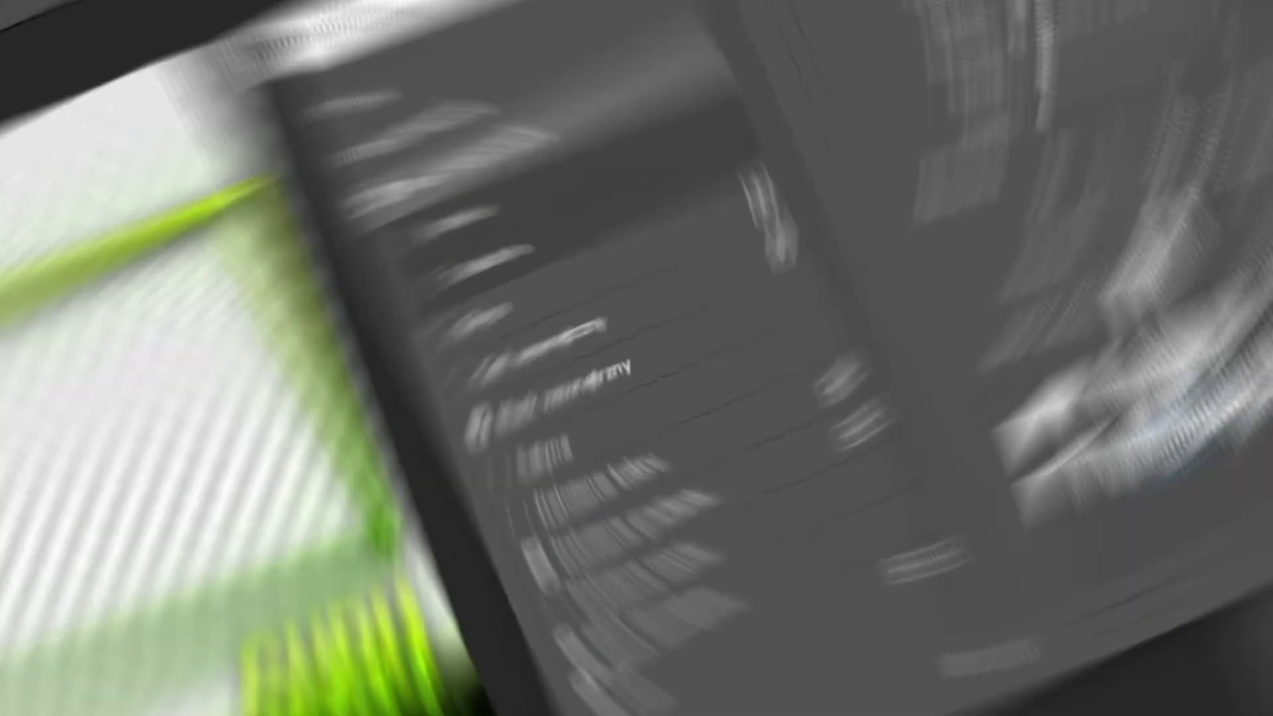